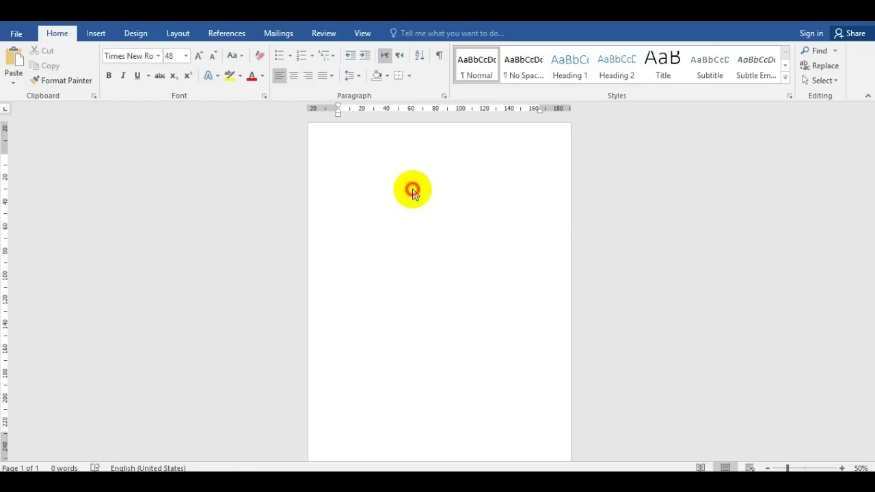
Type 'Mengatur jenis teks' on the first line and select the whole line
type("Mengatur ")
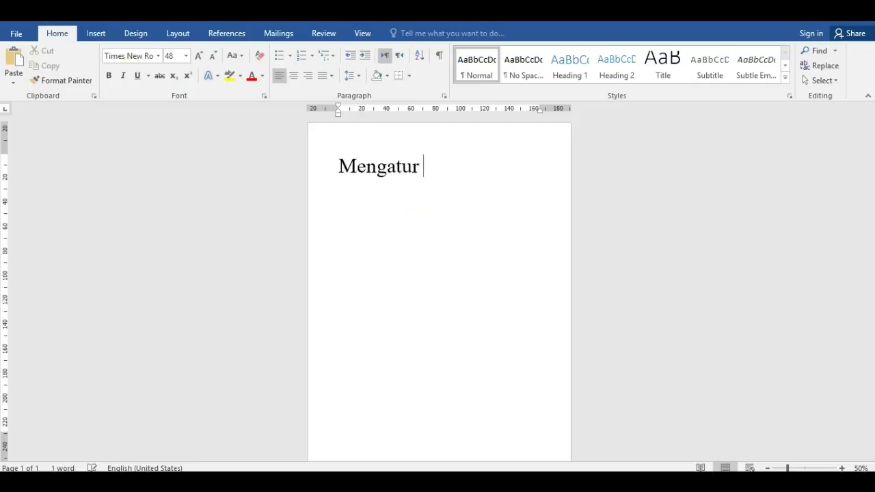
type("jenis teks")
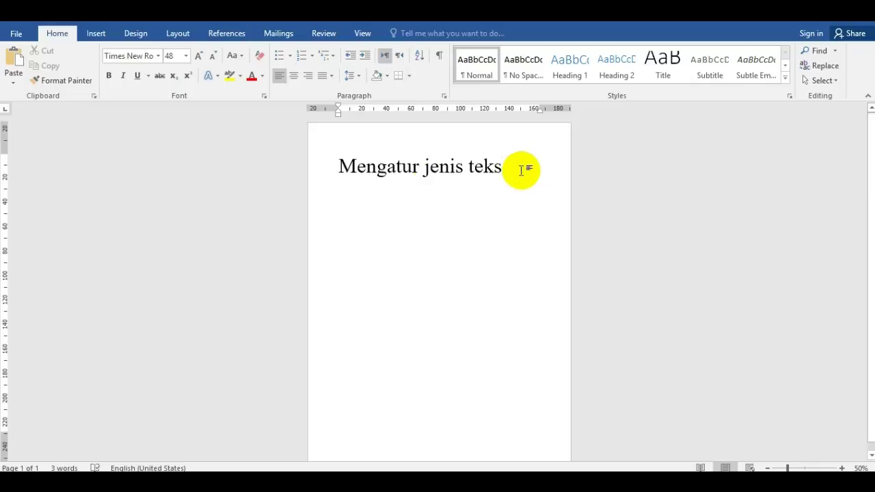
left_click_drag(512, 166, 341, 166)
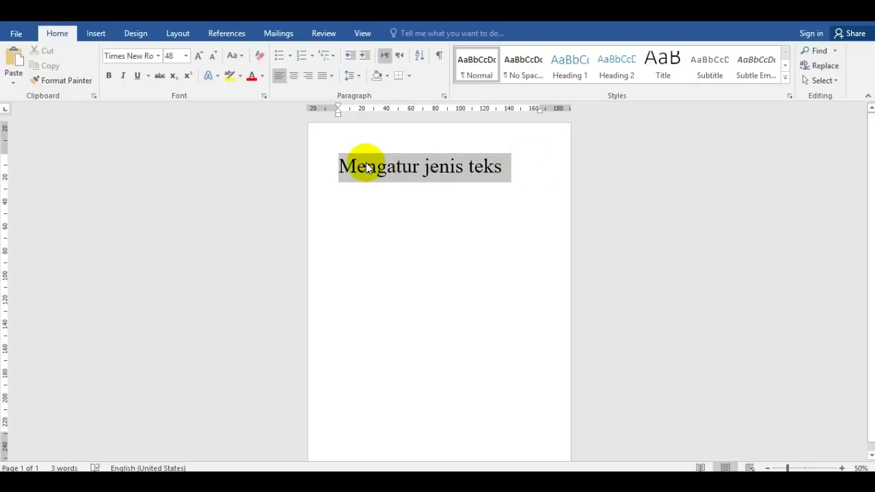
left_click(162, 56)
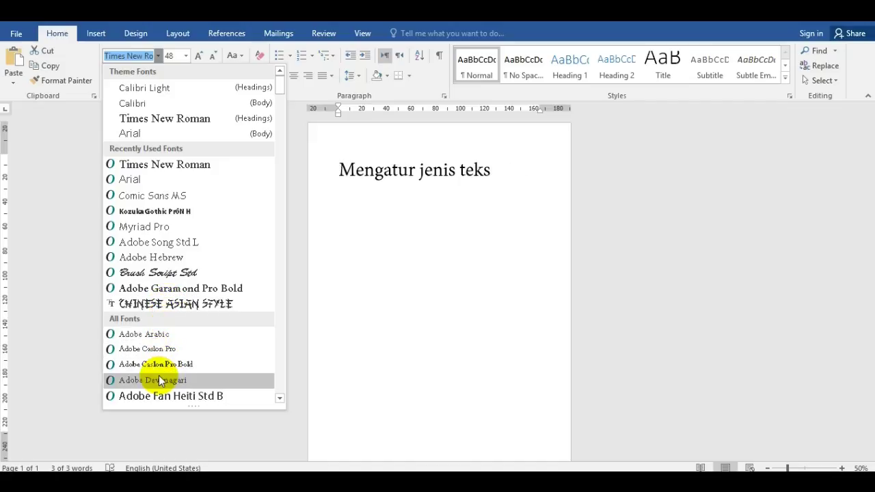
scroll(159, 397, "down", 1)
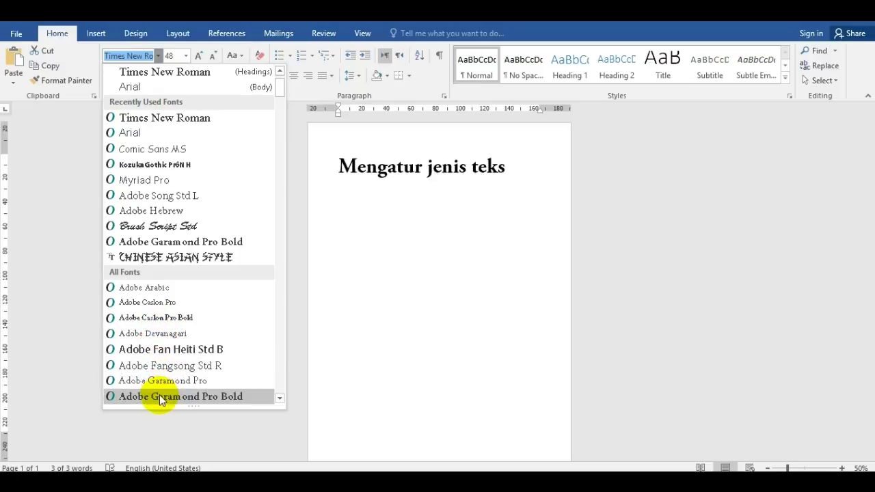
scroll(162, 400, "down", 1)
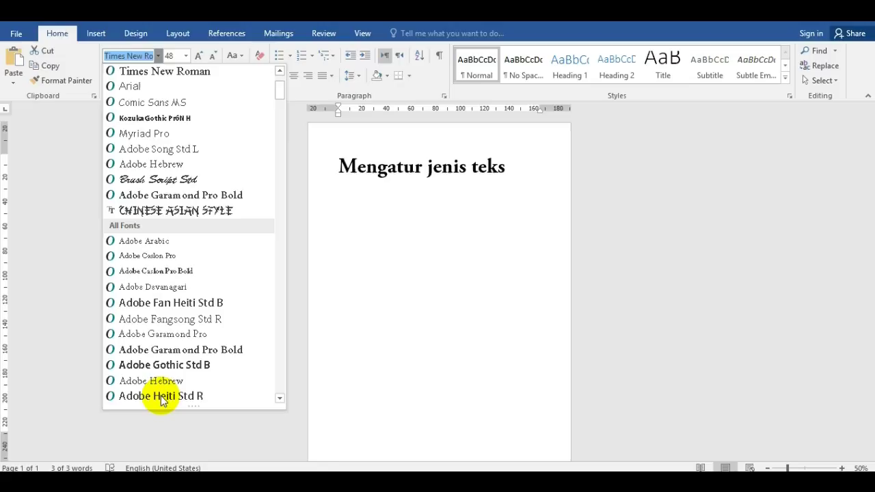
left_click(279, 398)
left_click(279, 398)
left_click(280, 398)
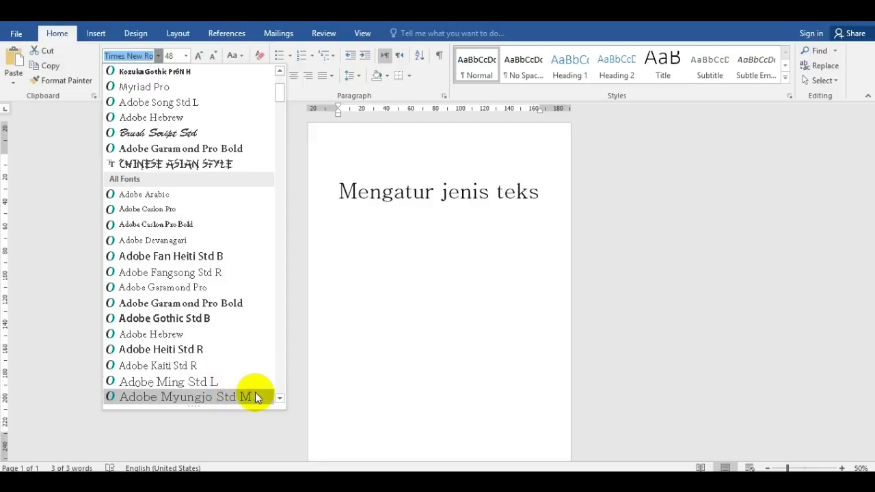
left_click(279, 398)
left_click(279, 398)
left_click(279, 398)
left_click(279, 399)
left_click(280, 399)
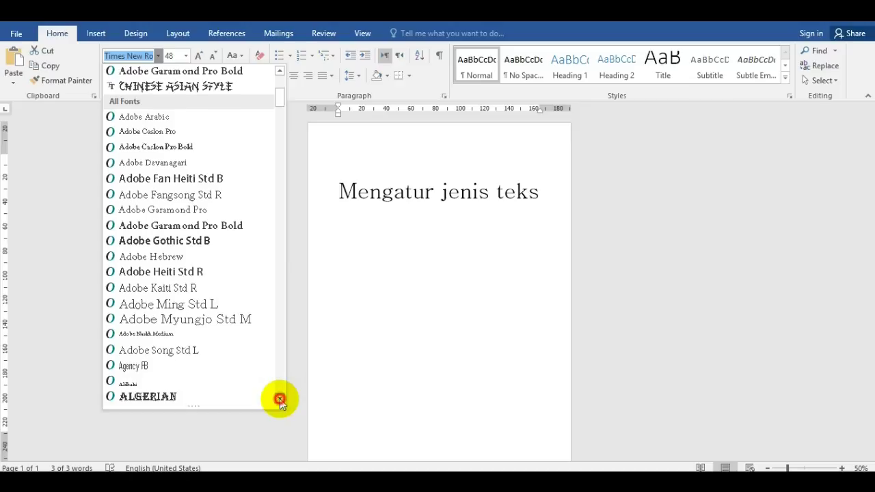
left_click(280, 399)
left_click(280, 398)
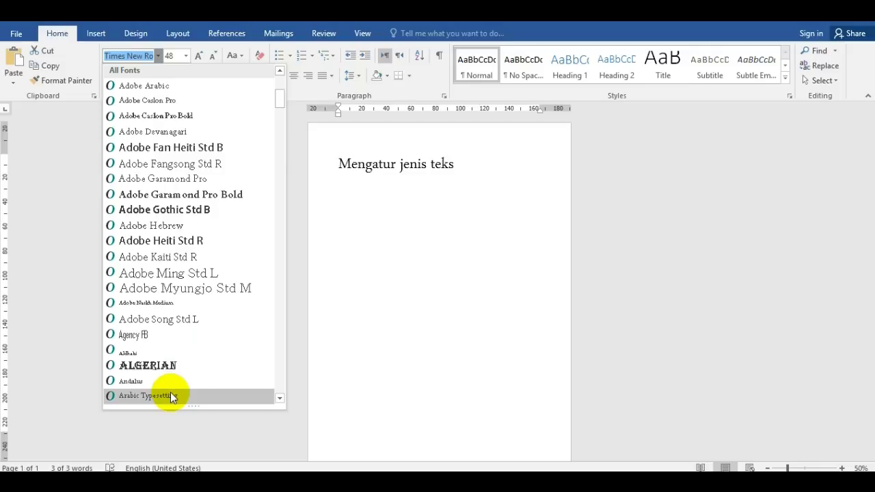
left_click(480, 236)
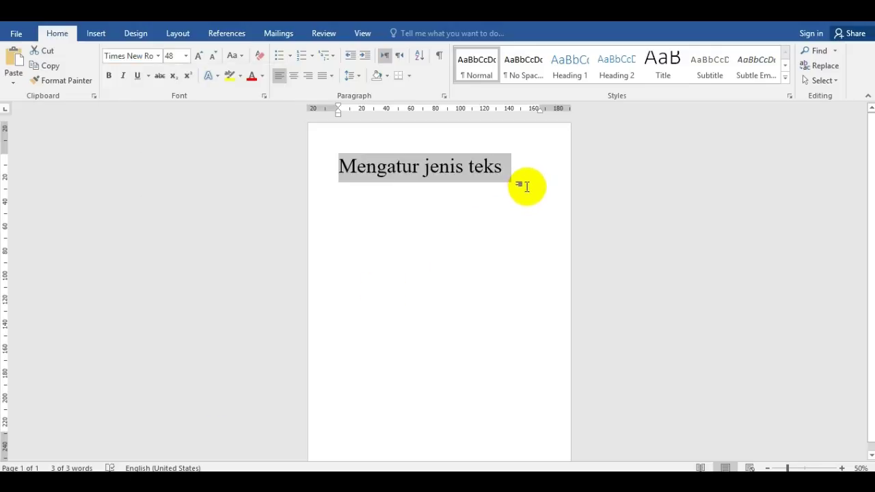
Replace the title with 'Mengatur ukuran teks' and select the new line
left_click_drag(510, 167, 371, 175)
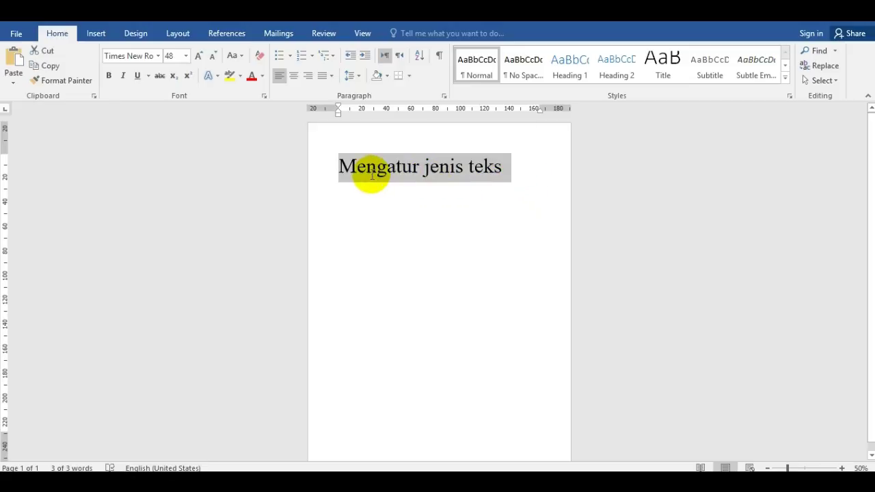
type("Mengatur ukuran teks")
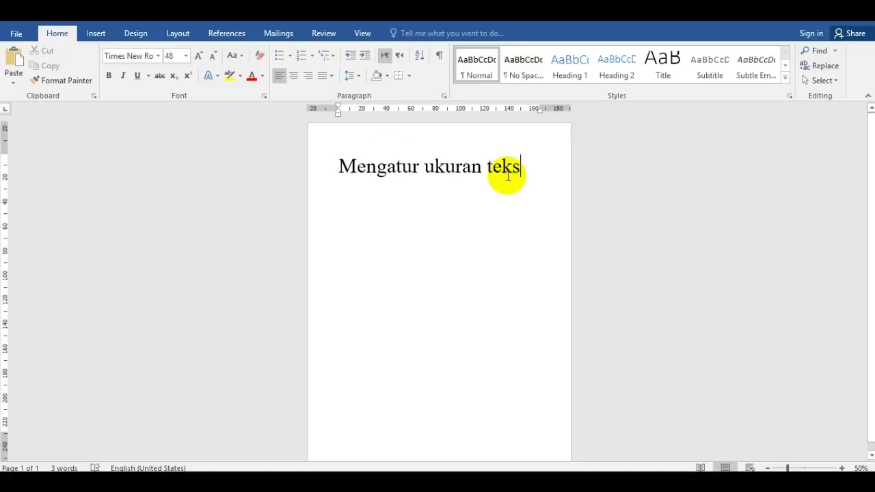
left_click_drag(519, 168, 381, 169)
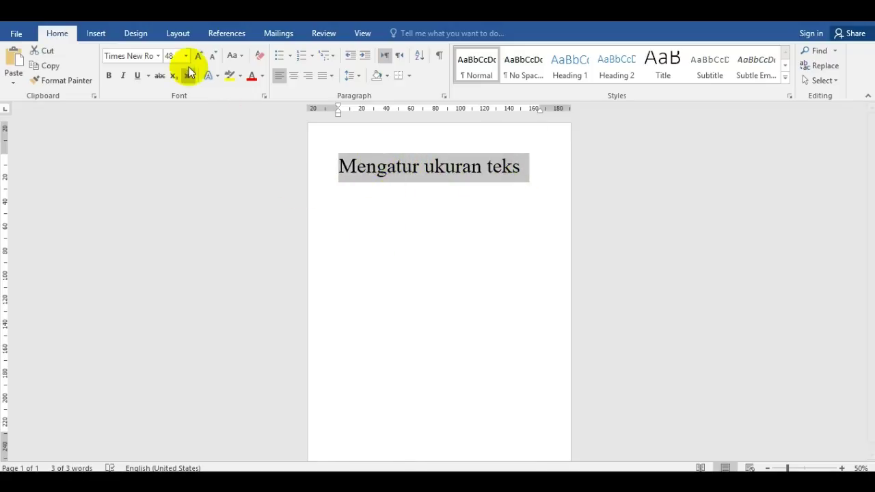
Raise the title's font size to 72 pt, then 100 pt, then 150 pt
left_click(186, 55)
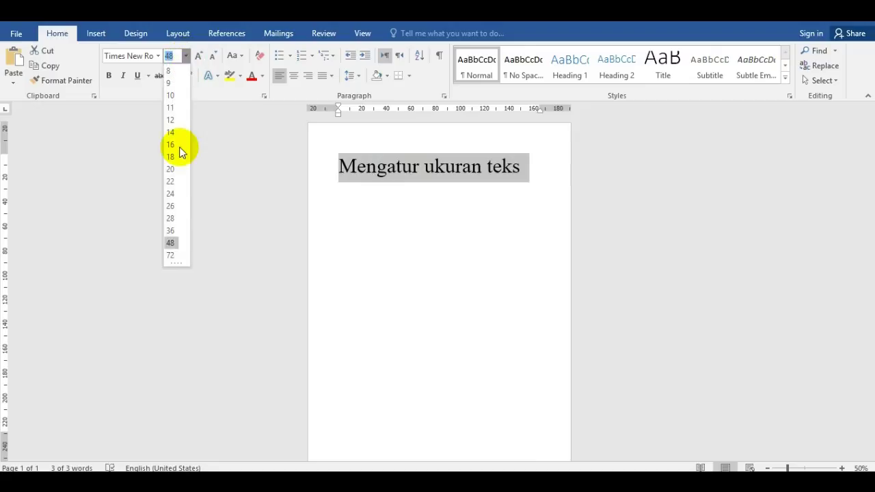
left_click(171, 255)
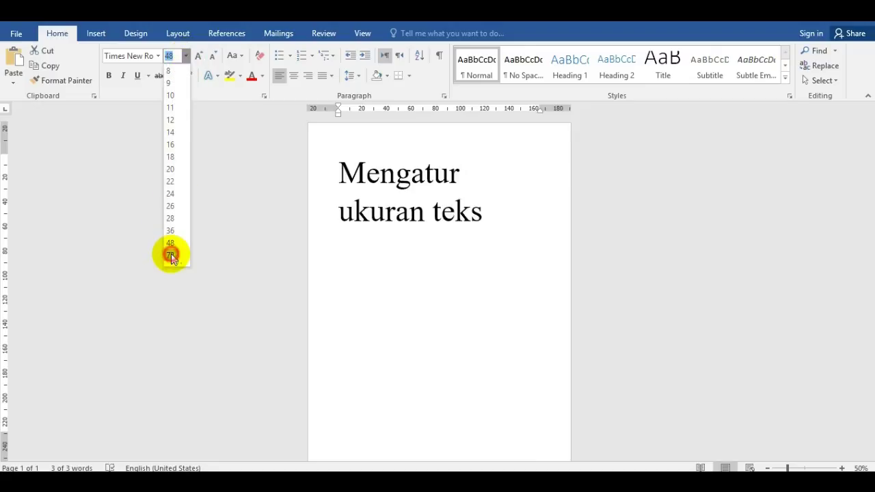
left_click(175, 56)
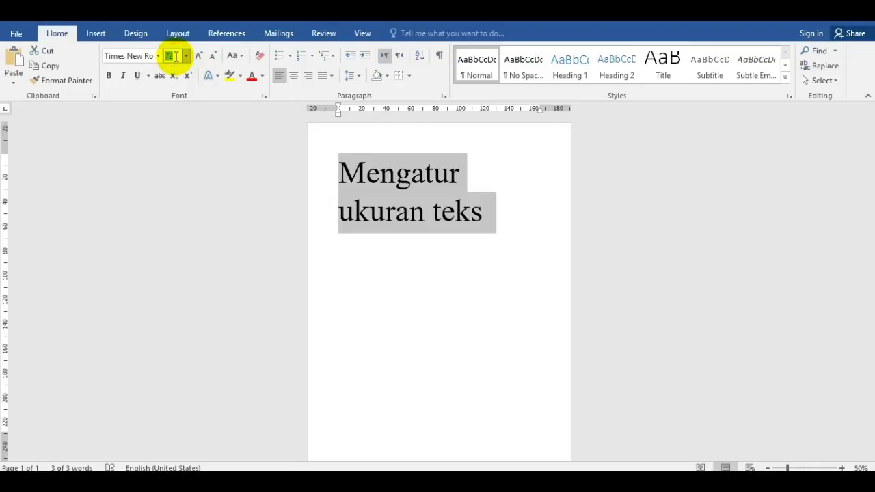
type("100")
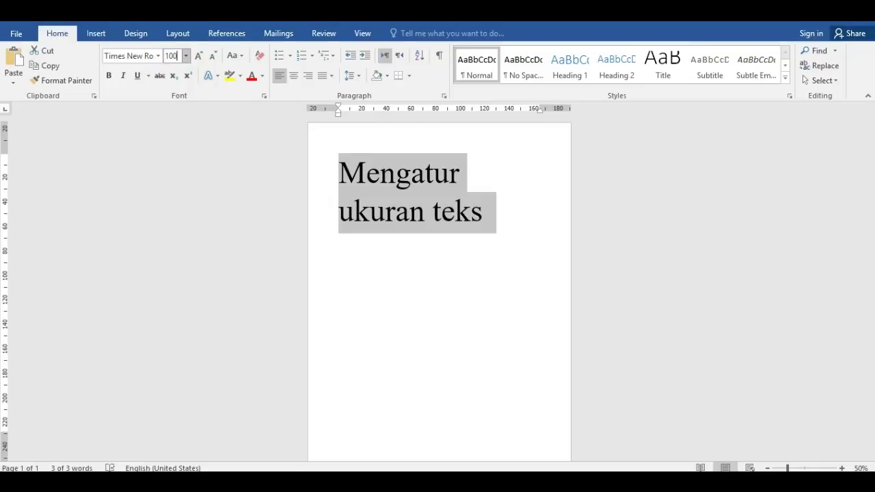
key("Return")
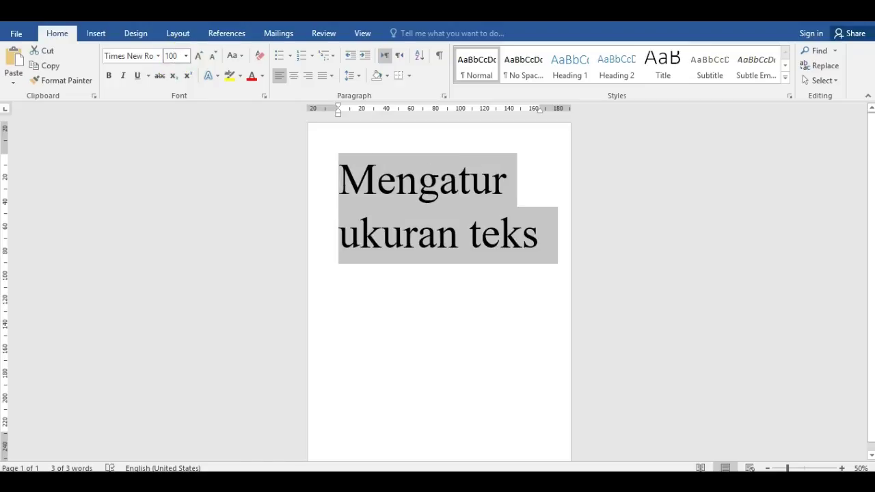
left_click(175, 56)
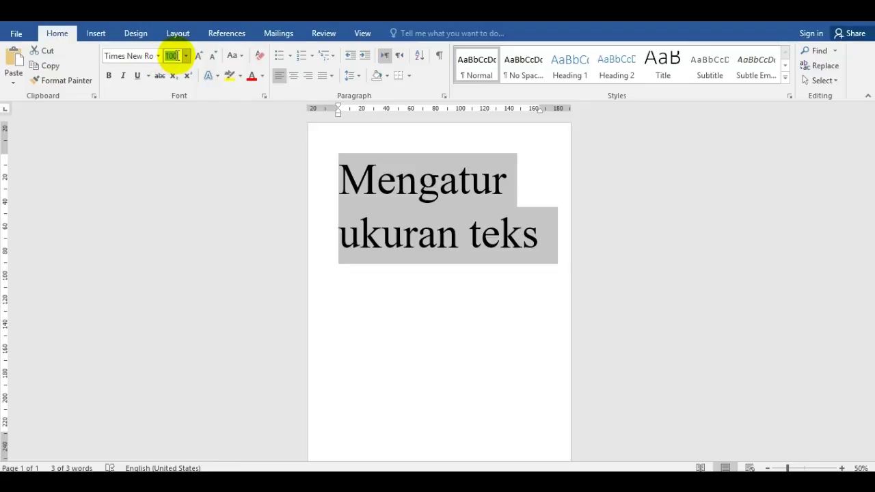
type("1")
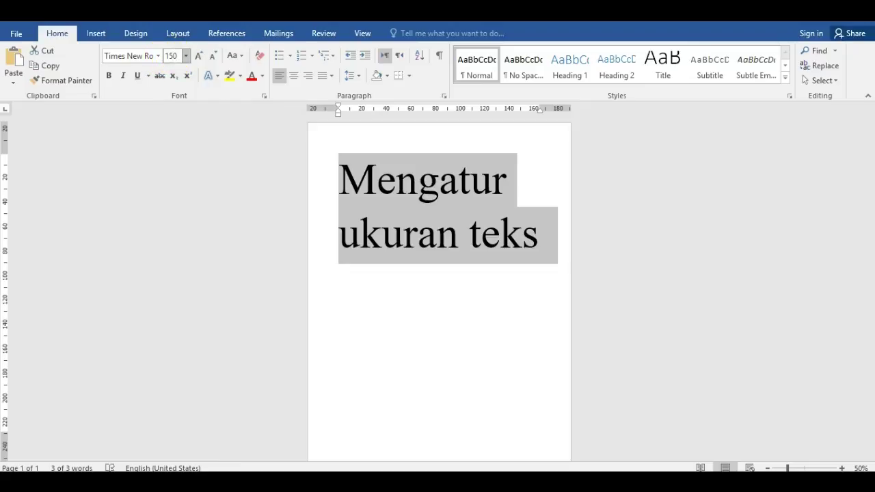
key("Return")
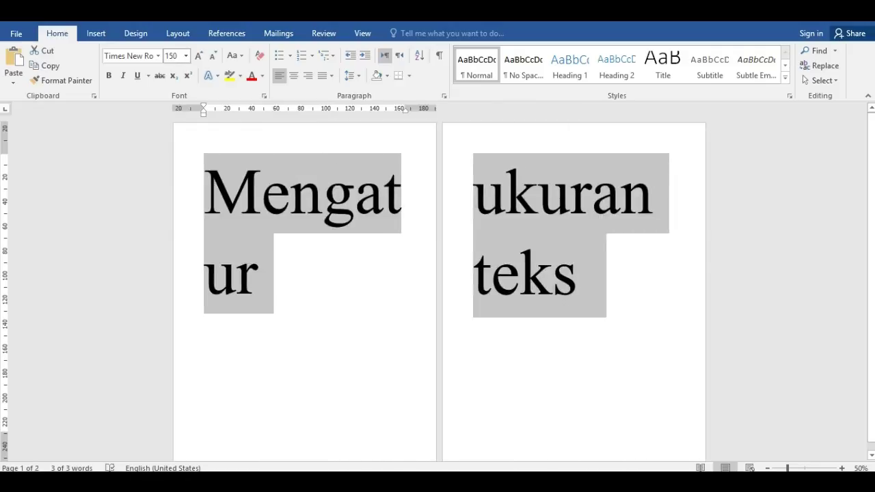
Step the line's font size through 10, 11, 12, 14, 16, 18, 20, 22, 24 and 26 pt
left_click(185, 55)
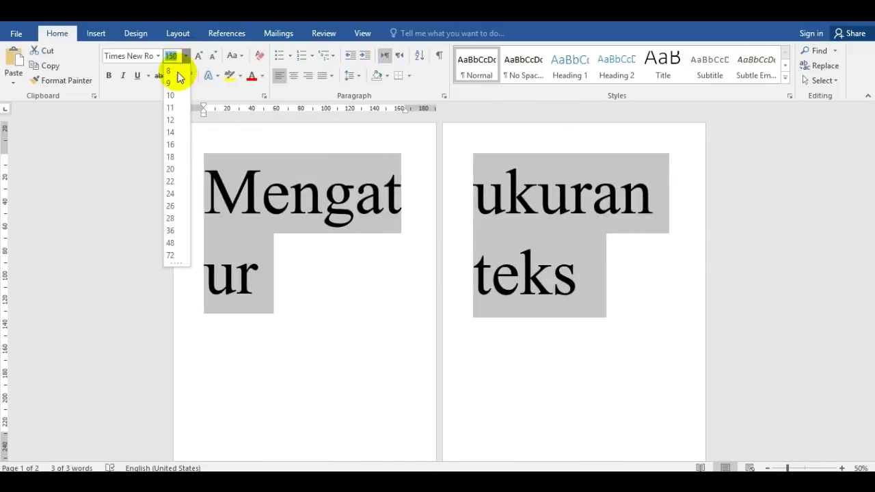
left_click(170, 95)
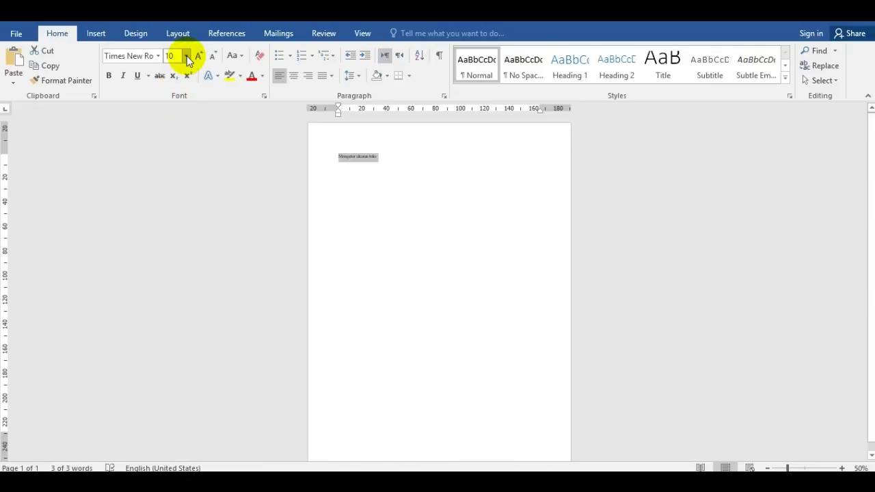
left_click(186, 56)
left_click(176, 108)
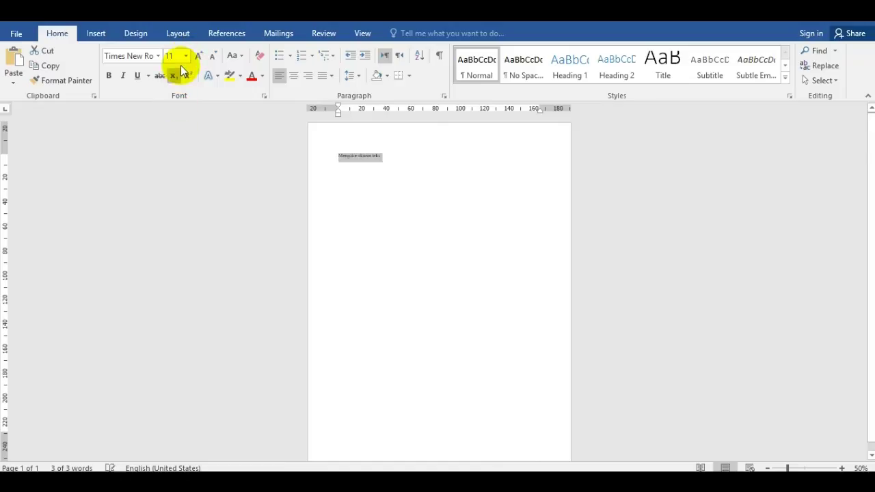
left_click(186, 59)
left_click(169, 118)
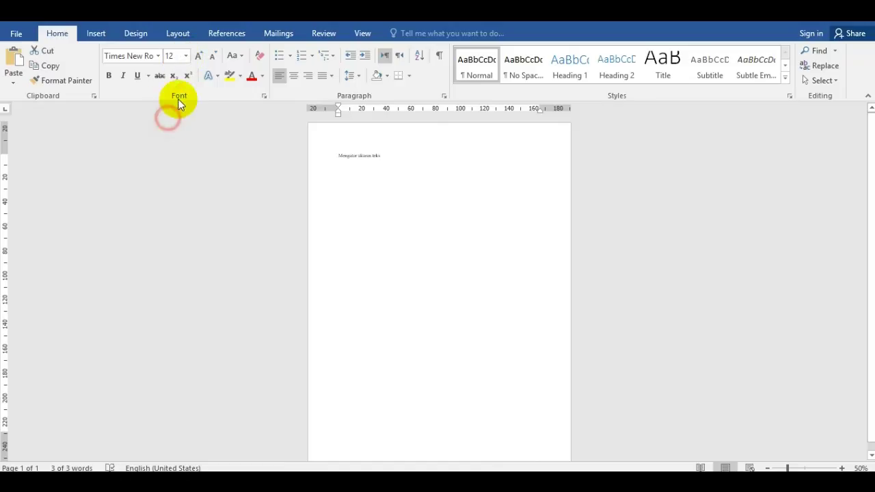
left_click(187, 58)
left_click(172, 130)
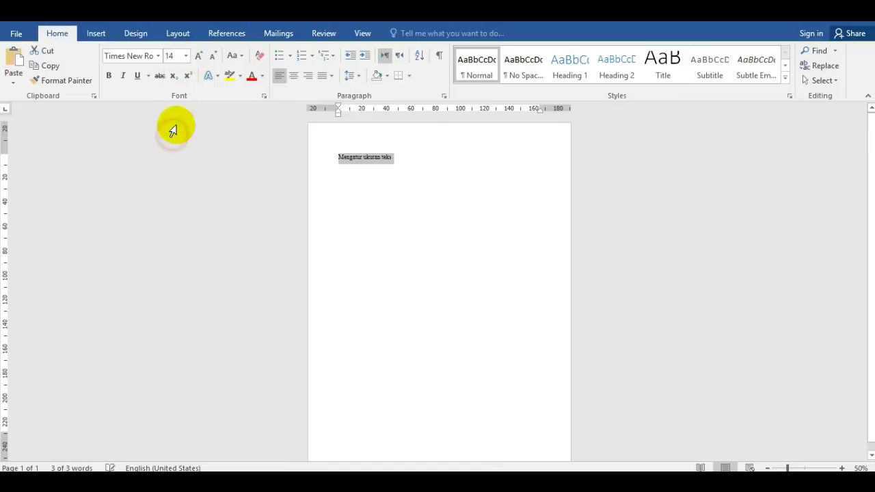
left_click(185, 57)
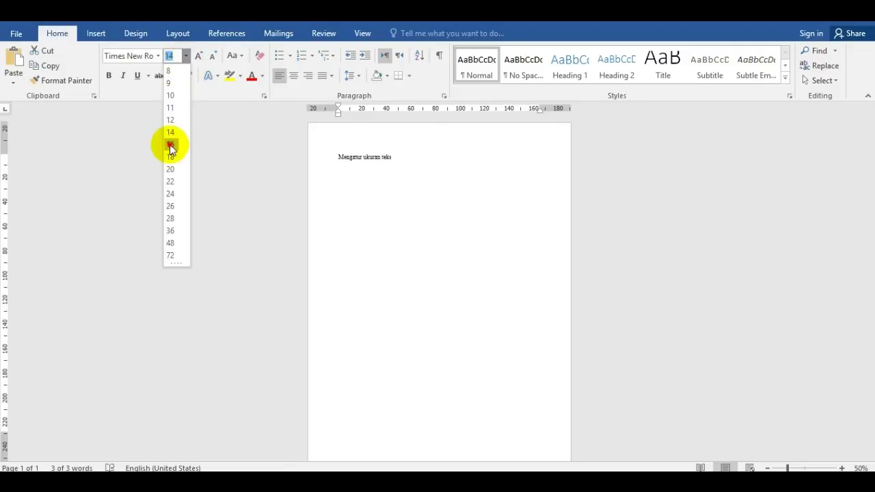
left_click(170, 142)
left_click(185, 58)
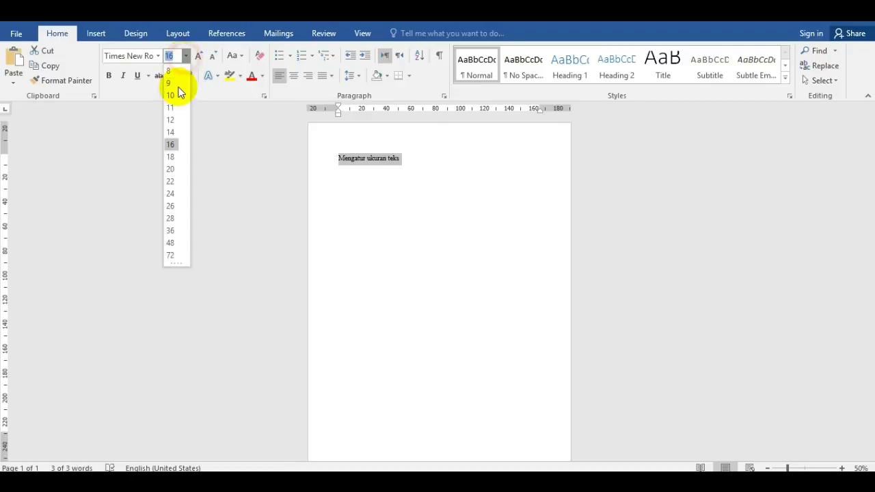
left_click(172, 156)
left_click(186, 56)
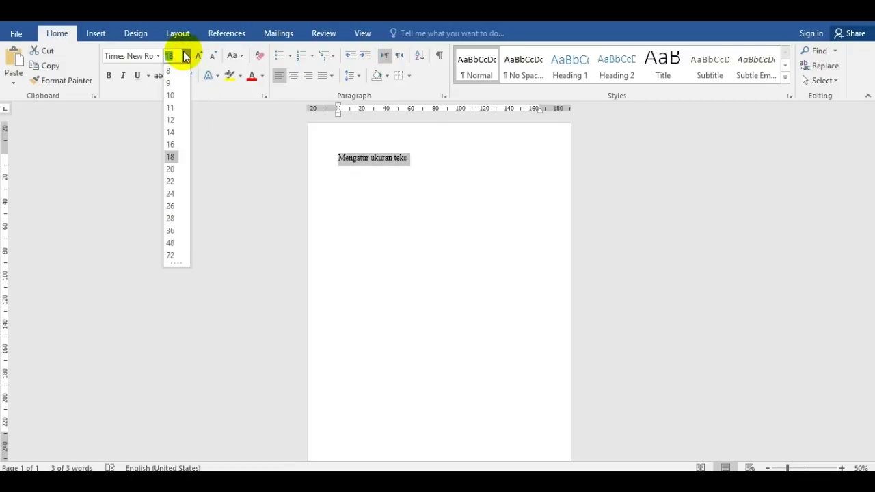
left_click(170, 168)
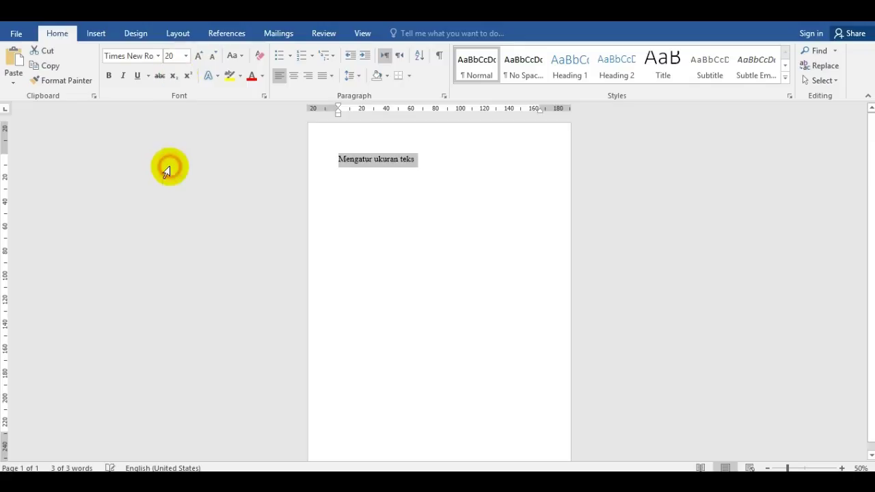
left_click(186, 57)
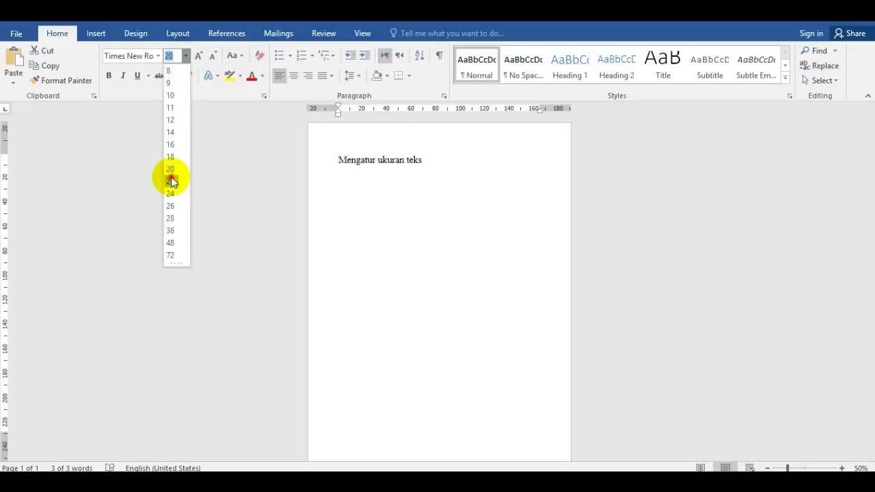
left_click(171, 177)
left_click(186, 56)
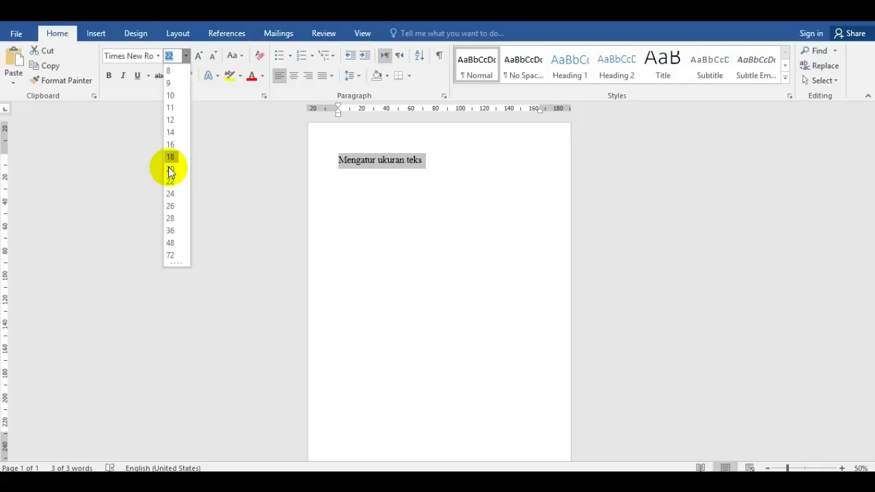
left_click(171, 194)
left_click(186, 57)
left_click(169, 207)
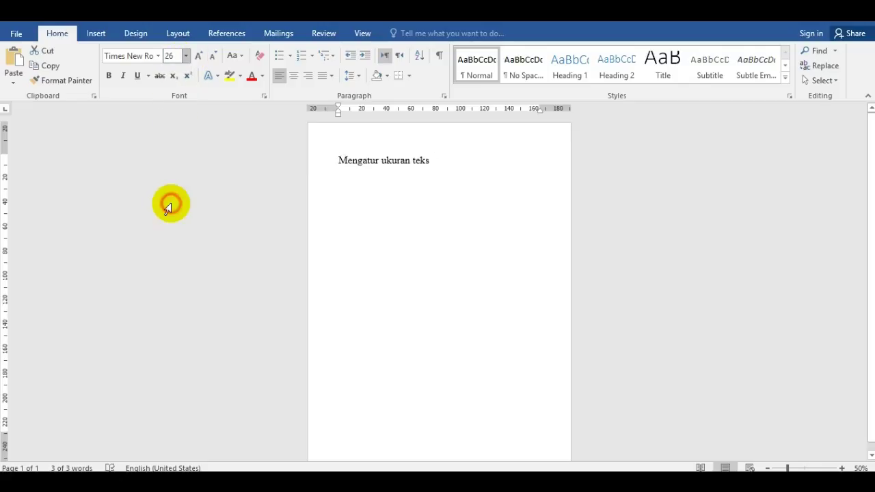
Select all the text and set it to 28 pt, then 36 pt
key("ctrl+a")
left_click(186, 56)
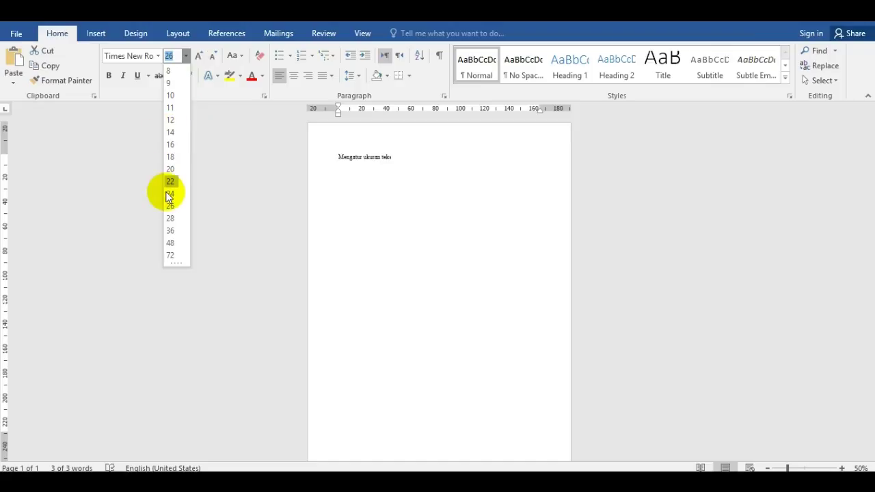
left_click(169, 219)
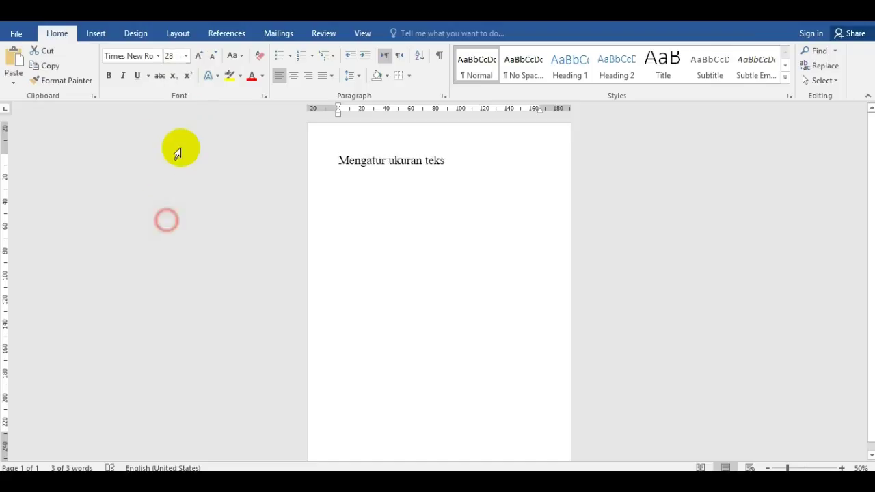
left_click(186, 57)
left_click(169, 232)
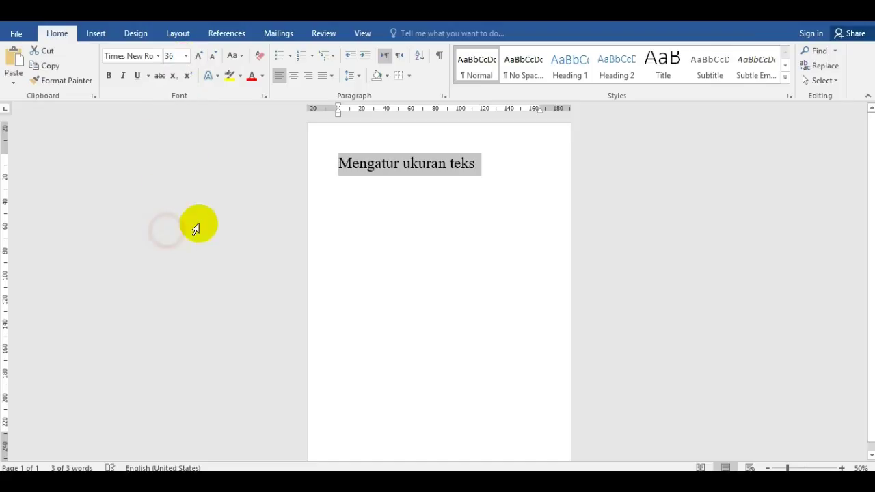
Grow the line's font through 48, 72, 80 to 90 pt, then shrink it back to 48 pt
left_click(202, 58)
left_click(203, 61)
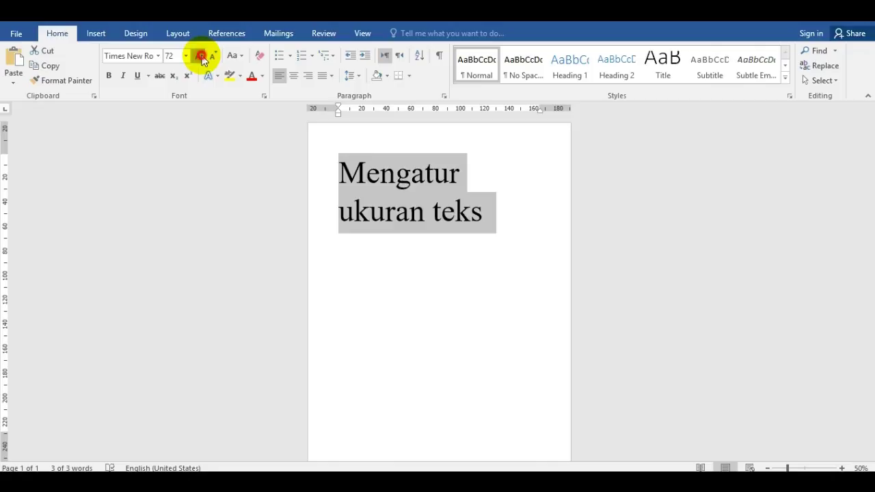
left_click(202, 60)
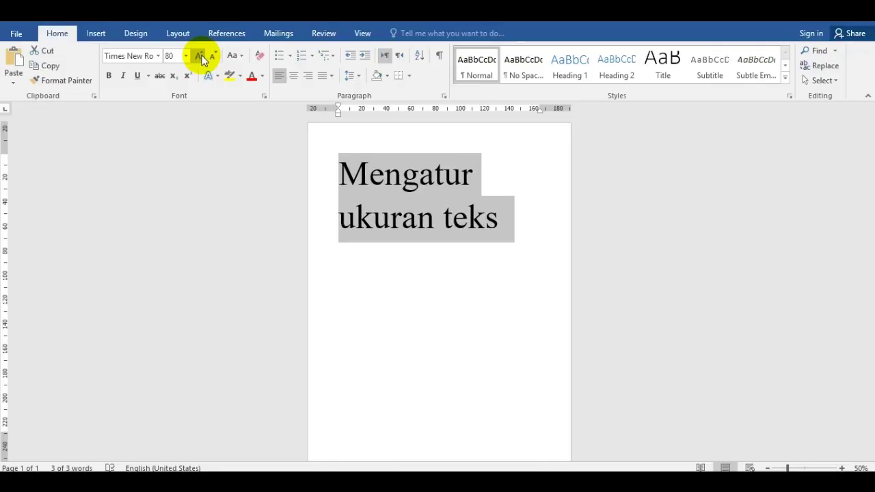
left_click(202, 60)
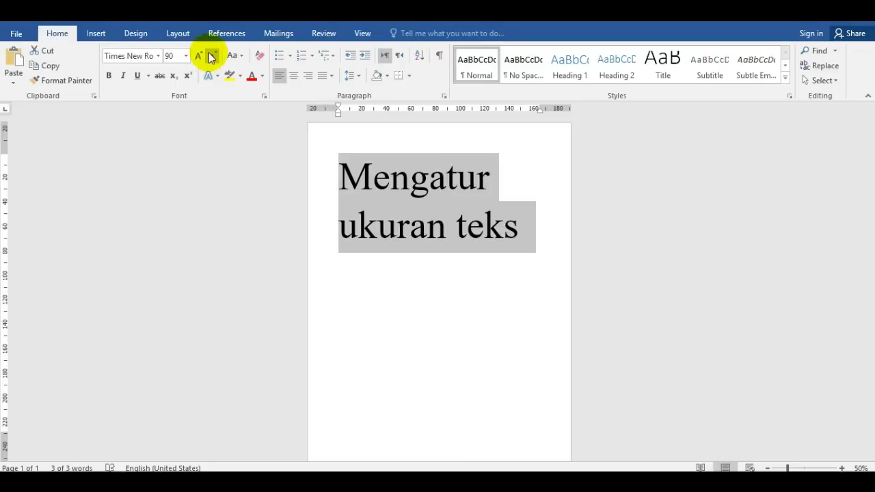
left_click(211, 58)
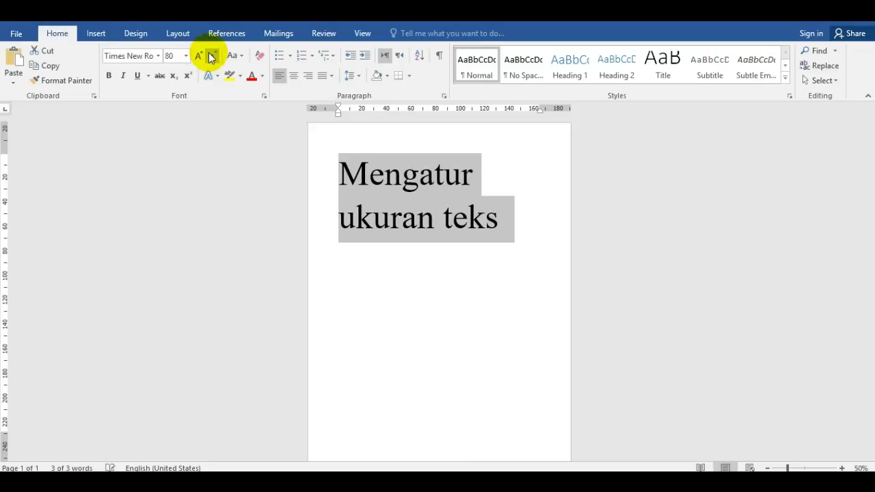
left_click(211, 58)
left_click(212, 58)
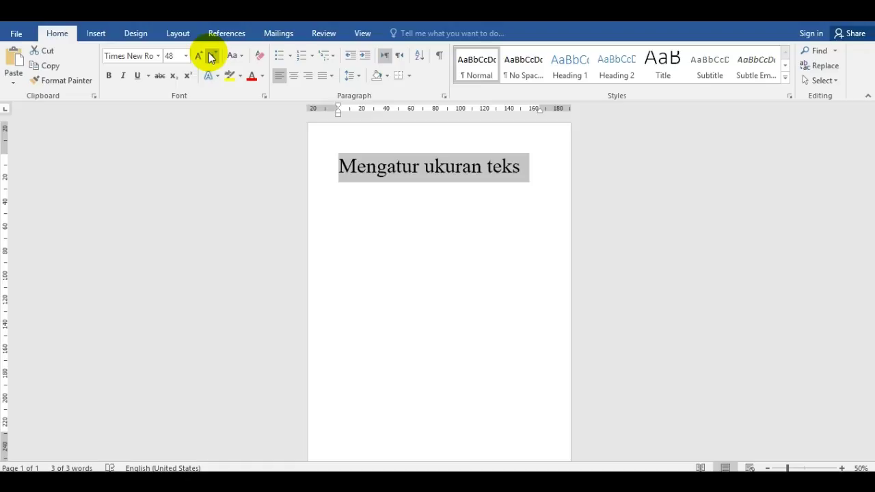
left_click(424, 186)
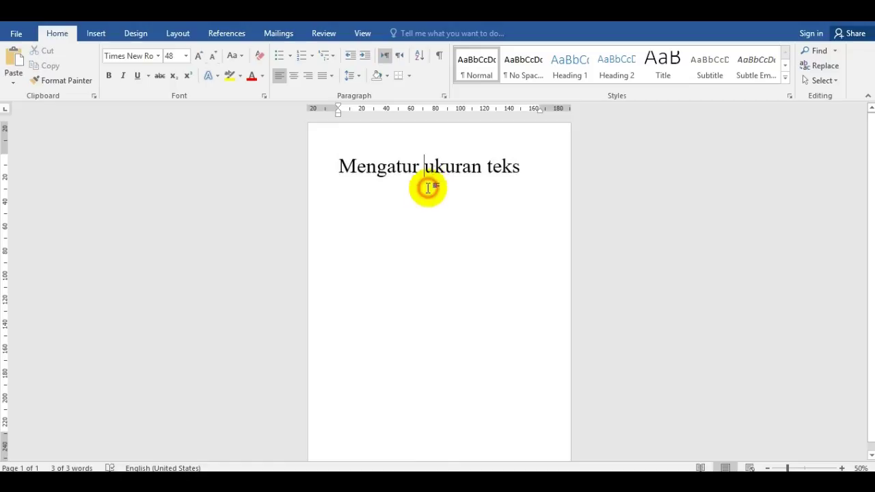
Select the whole 'Mengatur ukuran teks' line and start typing 'Mengatur t' over it
left_click(523, 166)
left_click_drag(523, 165, 380, 176)
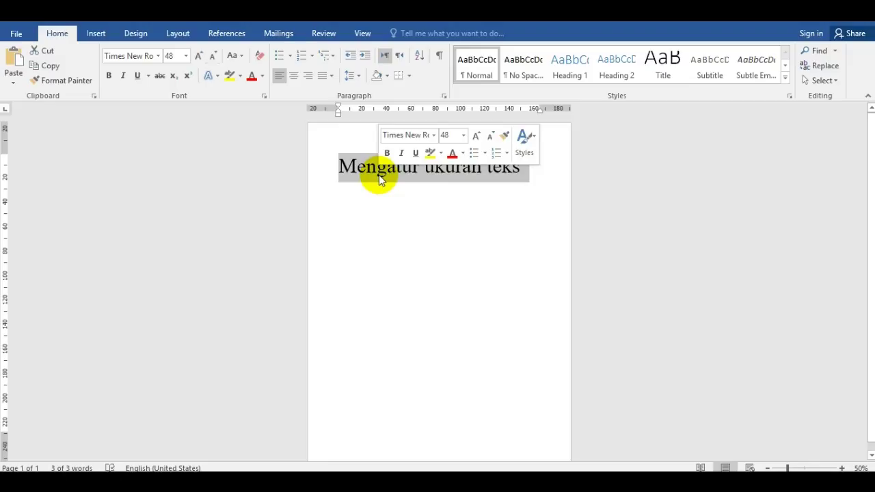
type("Mengatur ")
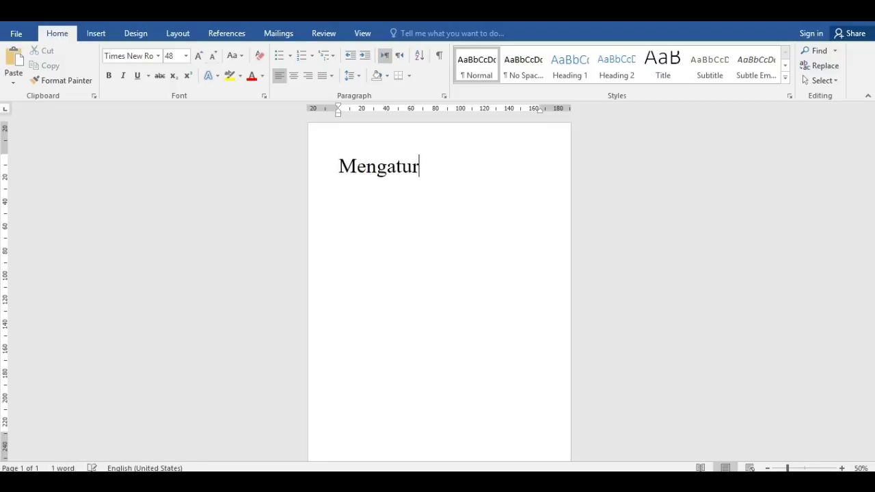
type("teb")
Finish the line as 'Mengatur tebal teks', make it bold, then overwrite it with 'Mengatur kemiringan teks'
type("al teks")
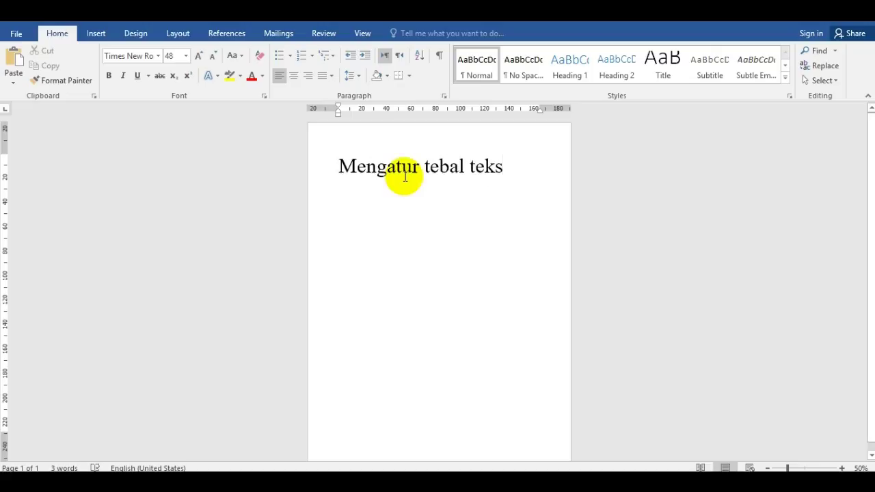
left_click(506, 165)
left_click_drag(492, 167, 393, 172)
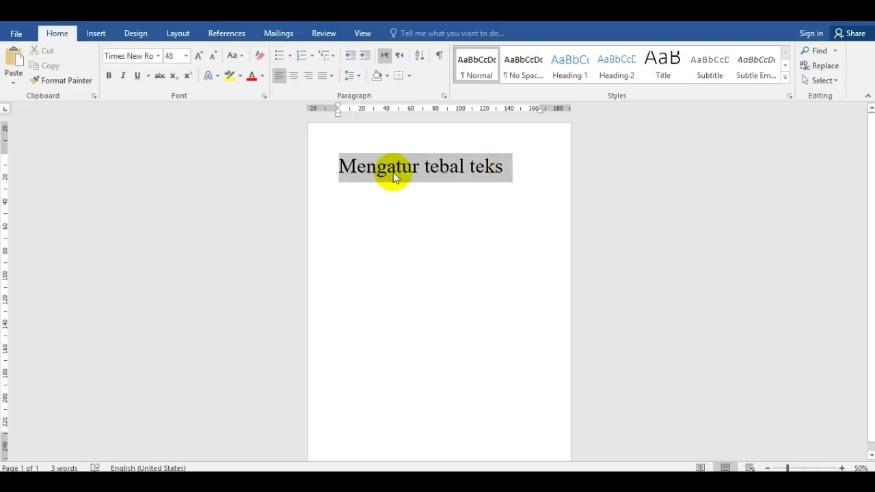
left_click(109, 76)
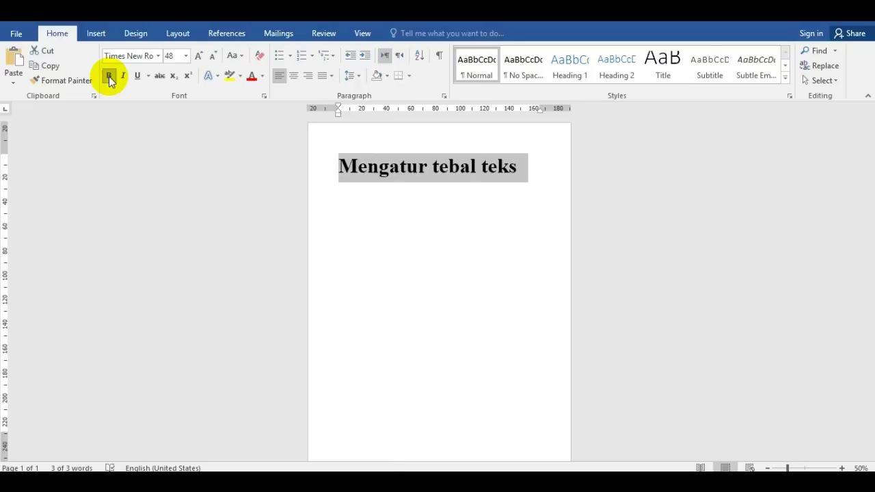
left_click(435, 197)
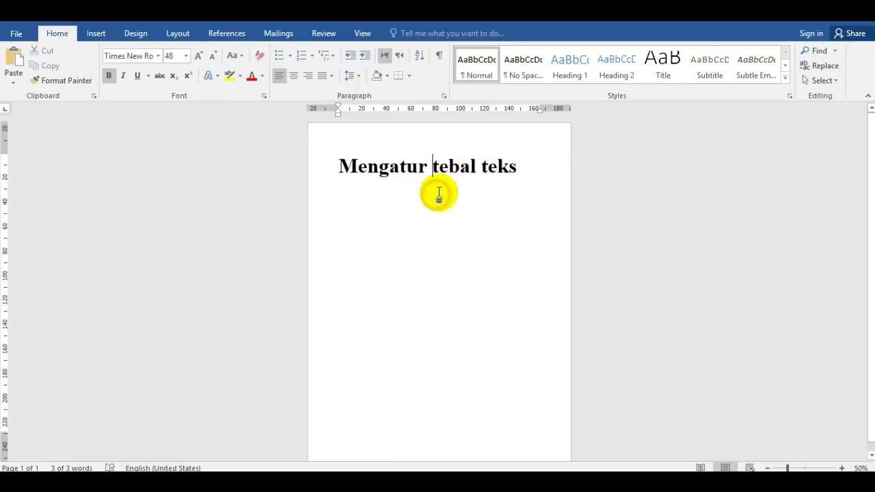
left_click_drag(521, 167, 388, 175)
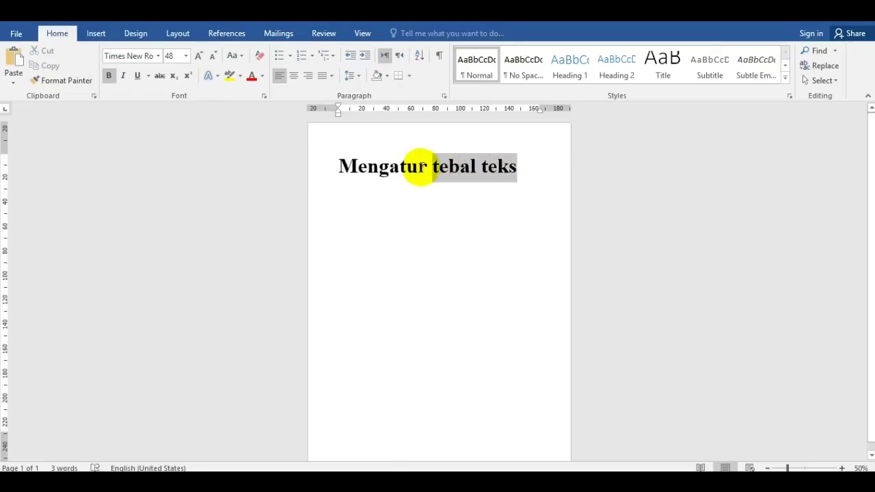
type("Mengatur ke")
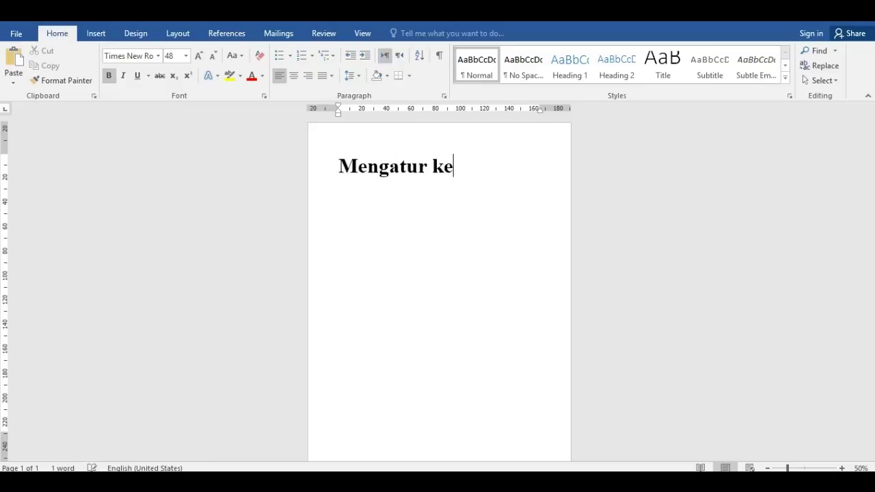
type("miringan teks")
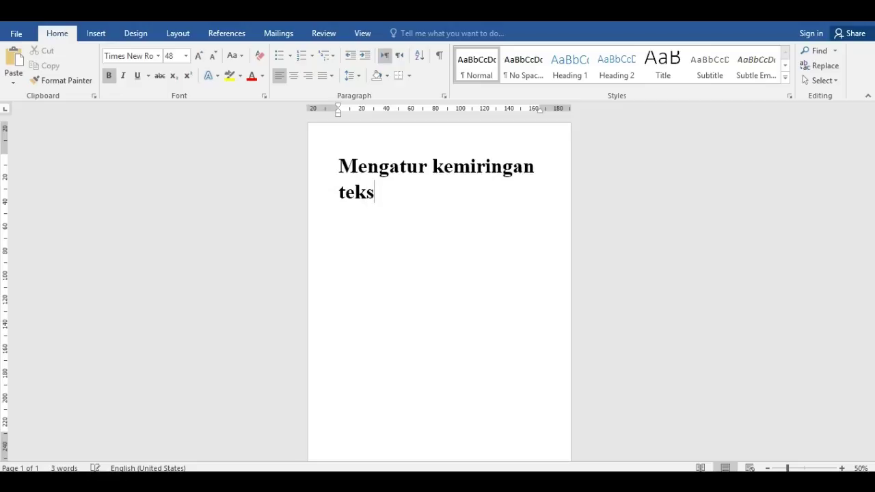
Make 'Mengatur kemiringan teks' italic, then type 'Mengatur garis bawah pada teks atau underline' over it
left_click_drag(380, 195, 343, 170)
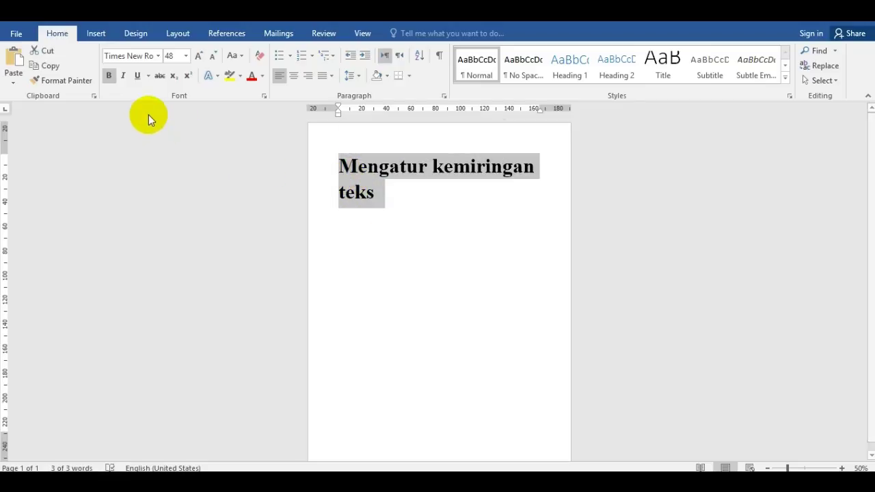
left_click(122, 76)
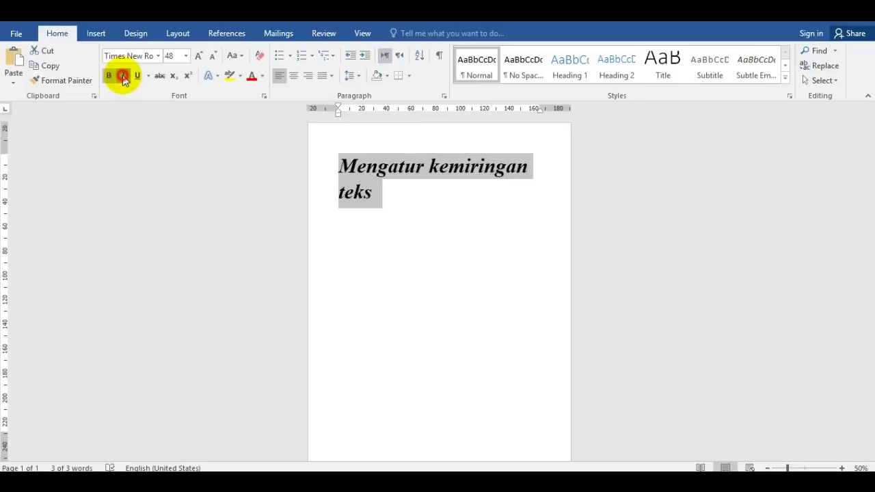
left_click(122, 75)
left_click(123, 77)
left_click(386, 191)
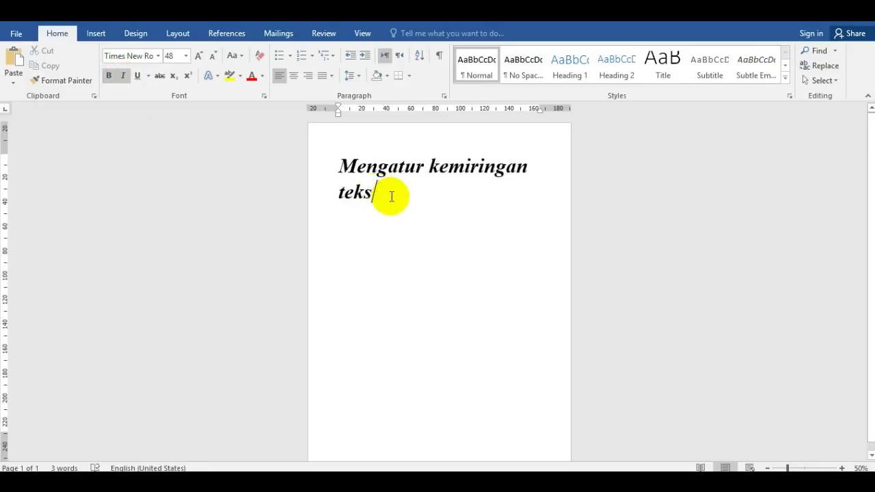
left_click_drag(389, 194, 340, 171)
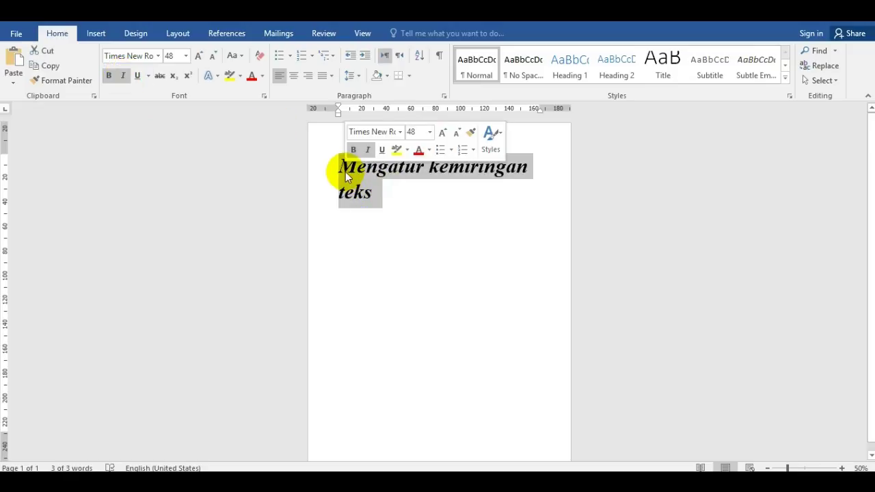
type("Mengatur")
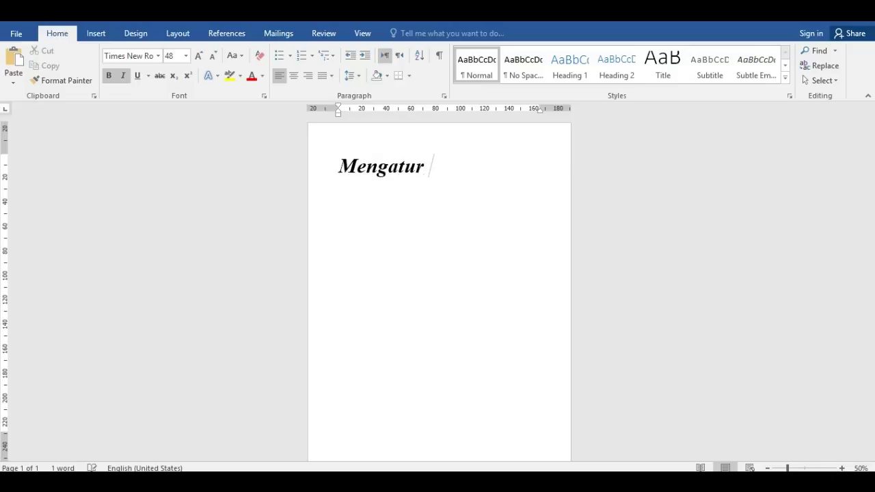
type(" garis bawah pada teks")
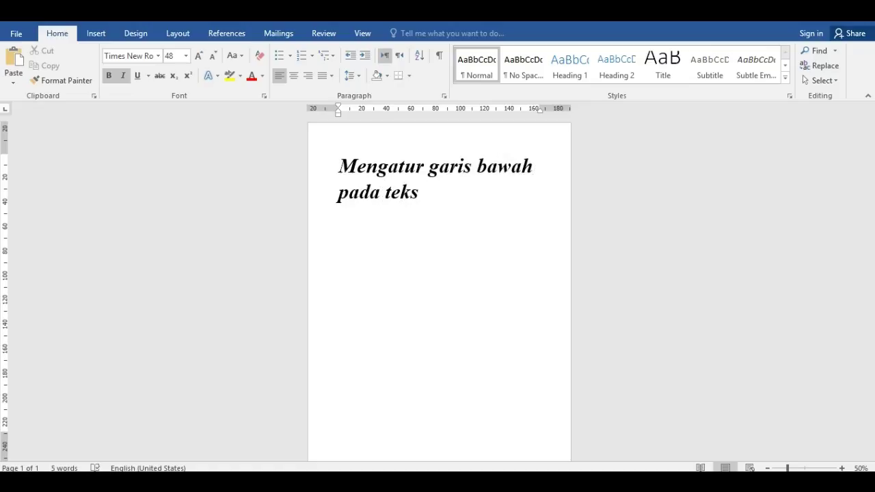
type(" atau underline")
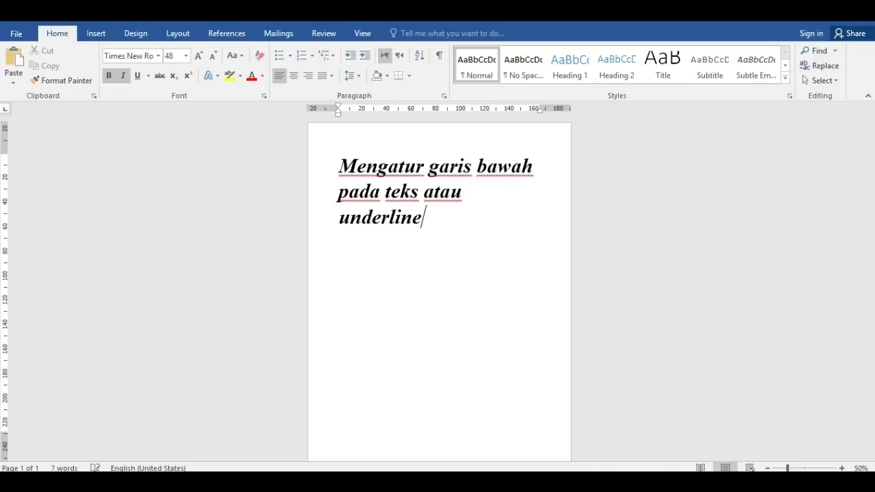
Underline the heading, then remove the underline, italic and bold, and reselect it
left_click(430, 217)
left_click_drag(401, 216, 342, 166)
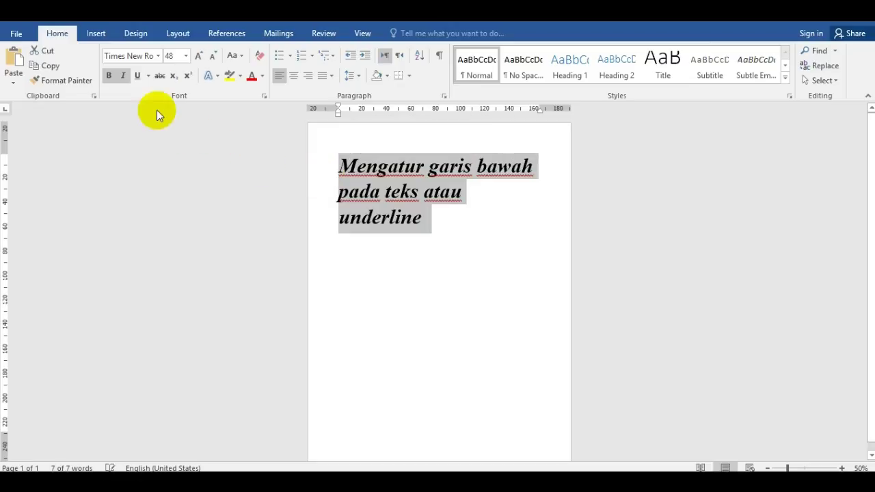
left_click(139, 77)
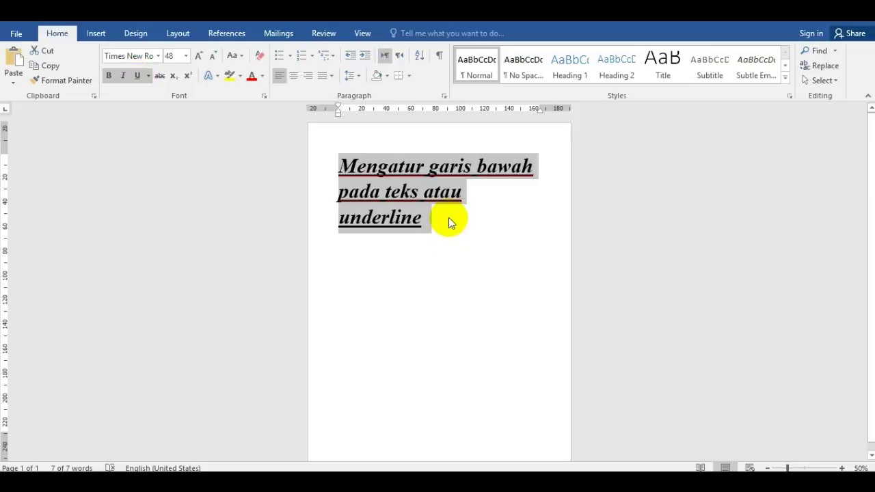
left_click(138, 75)
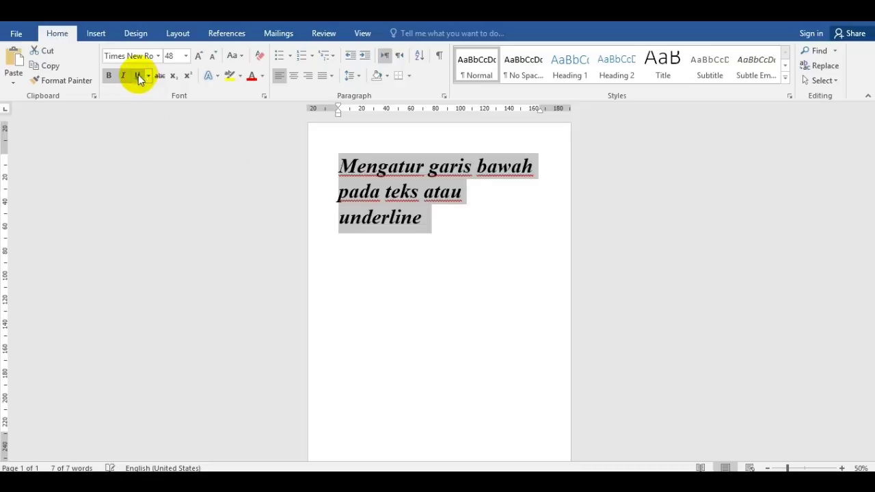
left_click(123, 76)
left_click(112, 78)
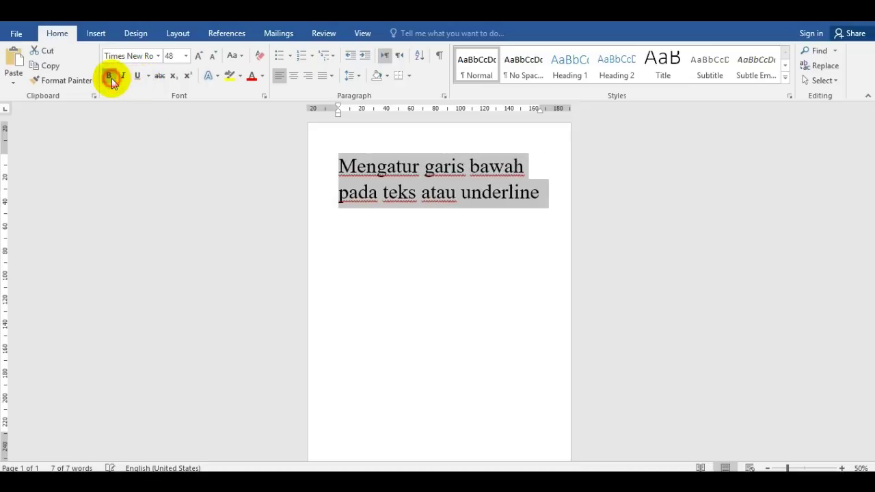
left_click_drag(536, 193, 372, 166)
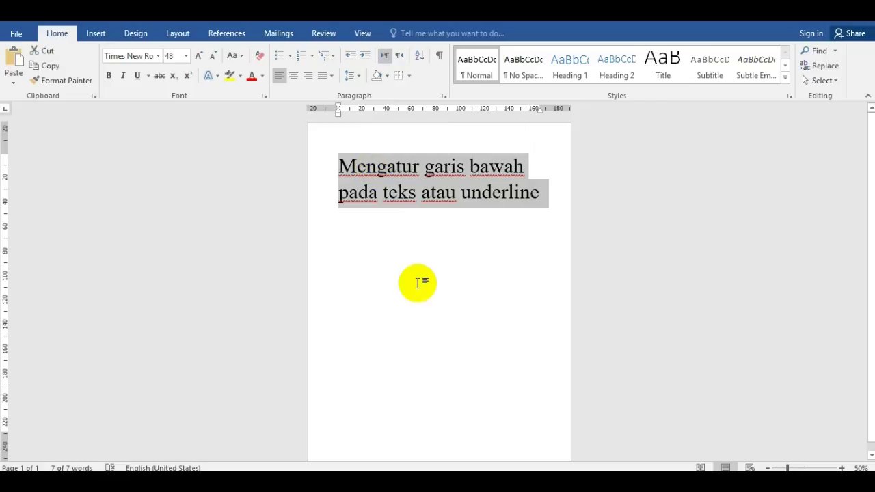
Type 'Mengatur change case sebuah teks' over the selection and apply Sentence case
type("Mengat")
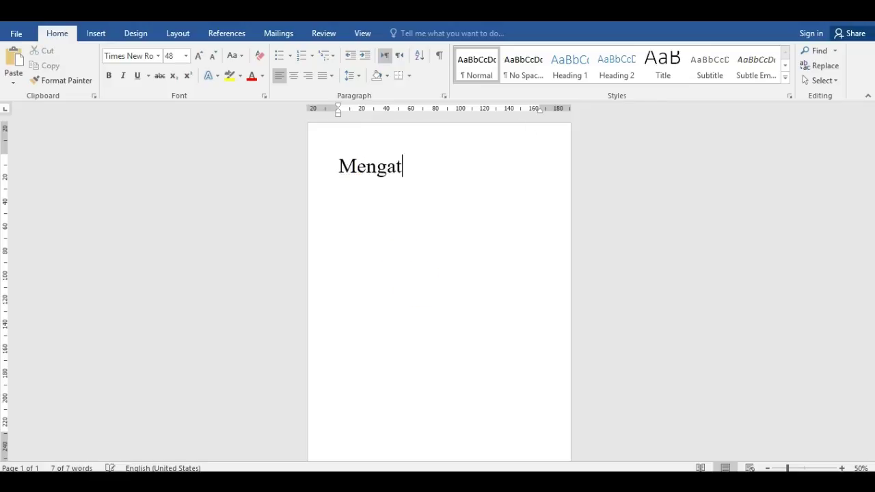
type("ur change case sebuah teks")
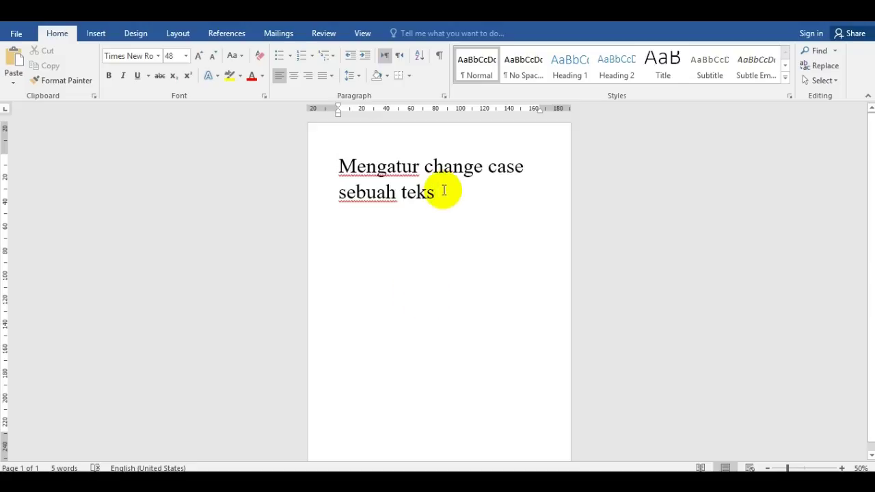
left_click_drag(436, 194, 359, 172)
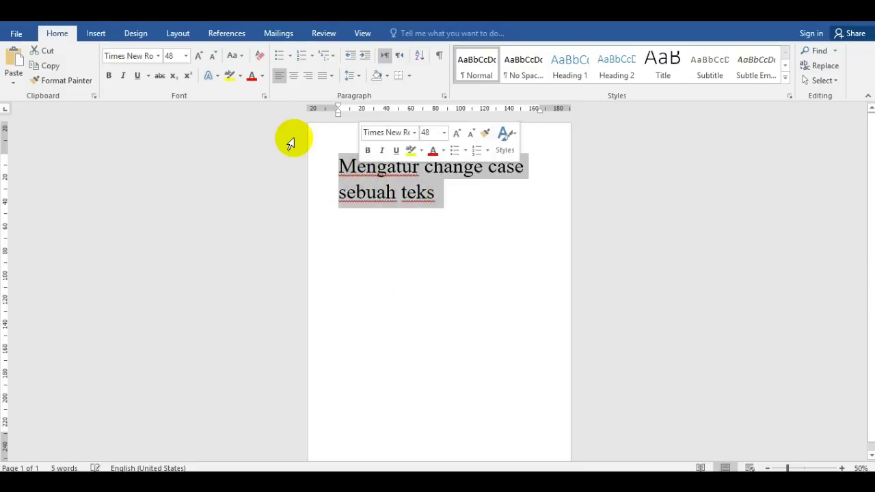
left_click(244, 59)
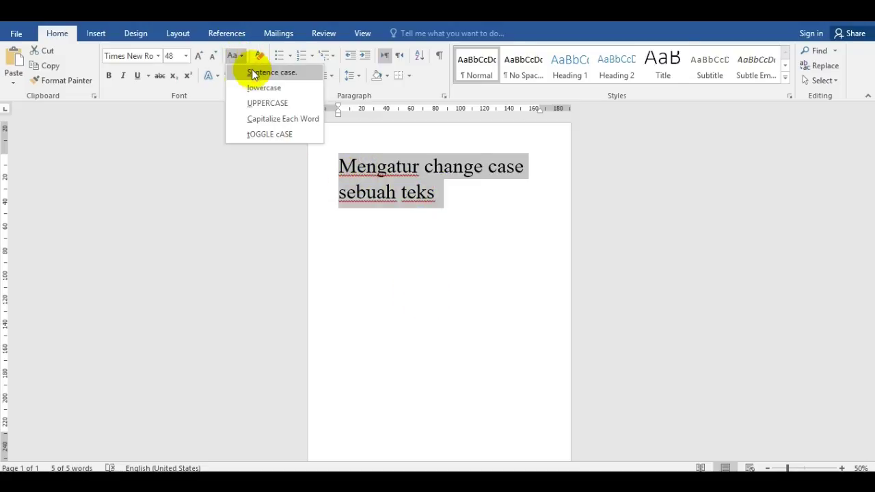
left_click(254, 72)
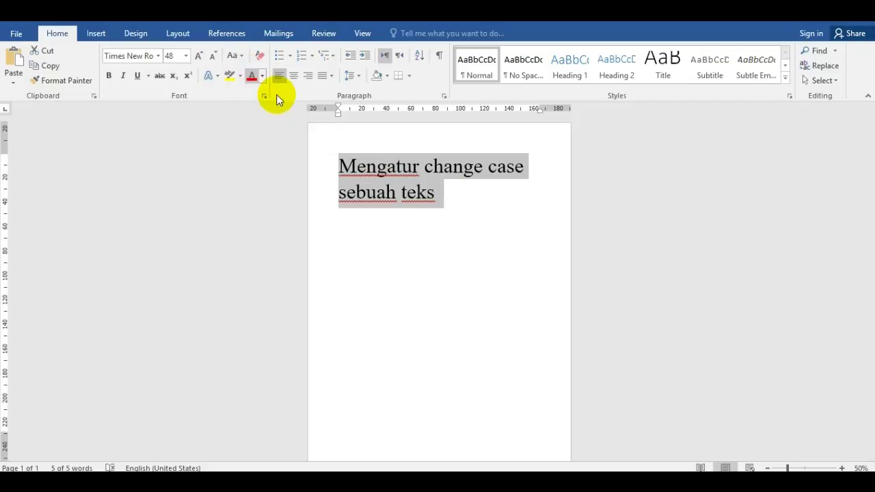
Reselect the title, check the Change Case options without changing anything, and start a new line
left_click(442, 194)
double_click(442, 194)
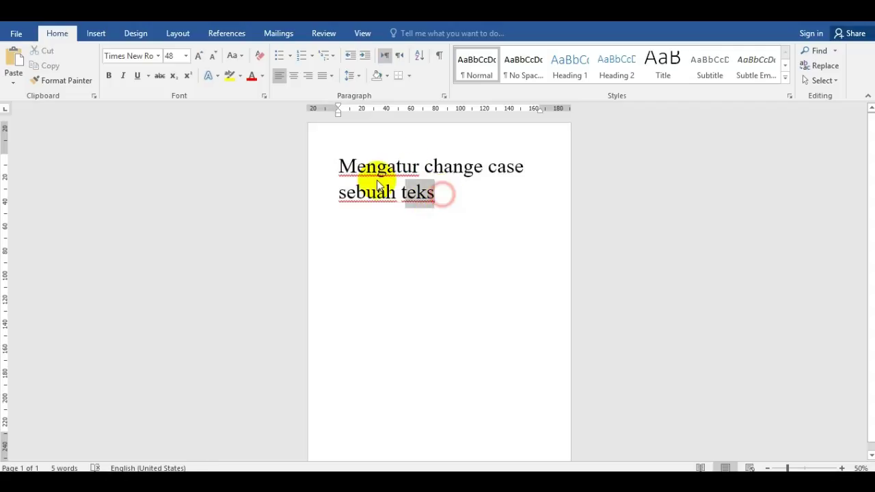
left_click_drag(378, 186, 356, 170)
left_click(242, 55)
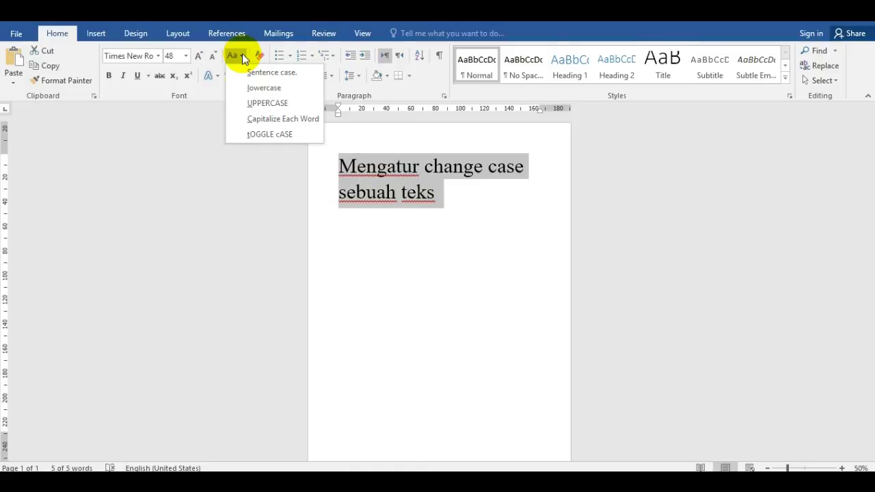
left_click(478, 201)
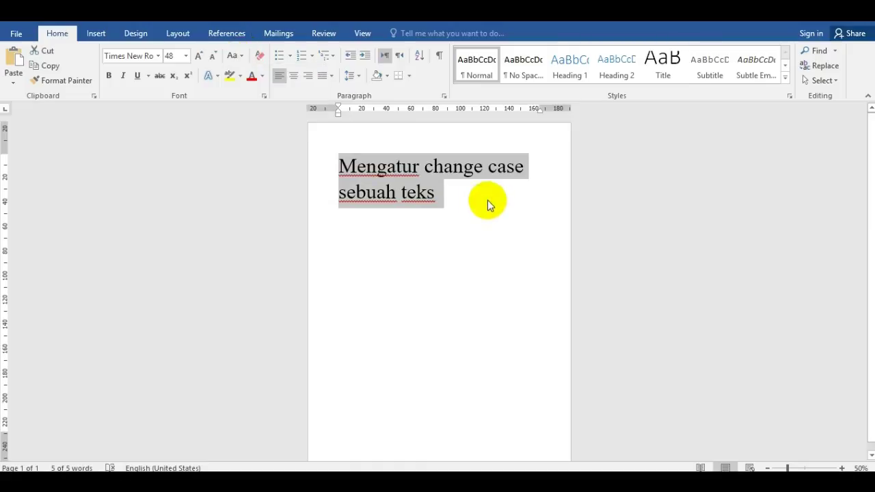
left_click_drag(481, 199, 341, 166)
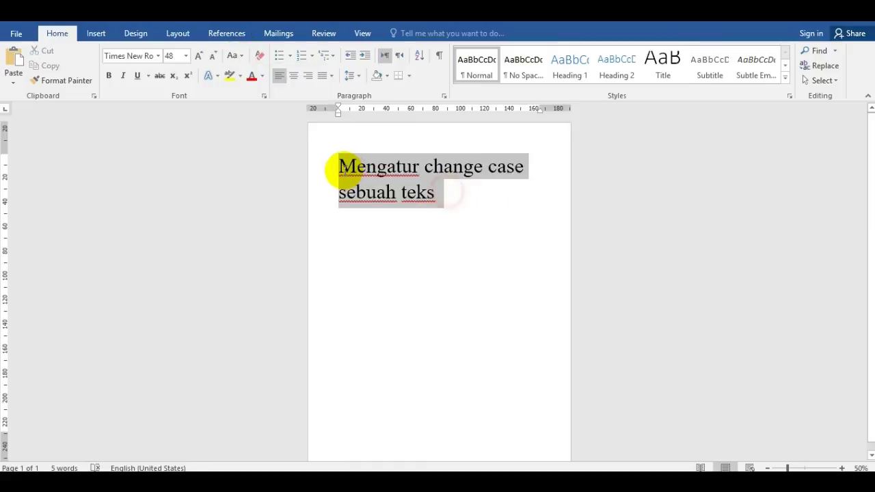
left_click(248, 61)
left_click(250, 73)
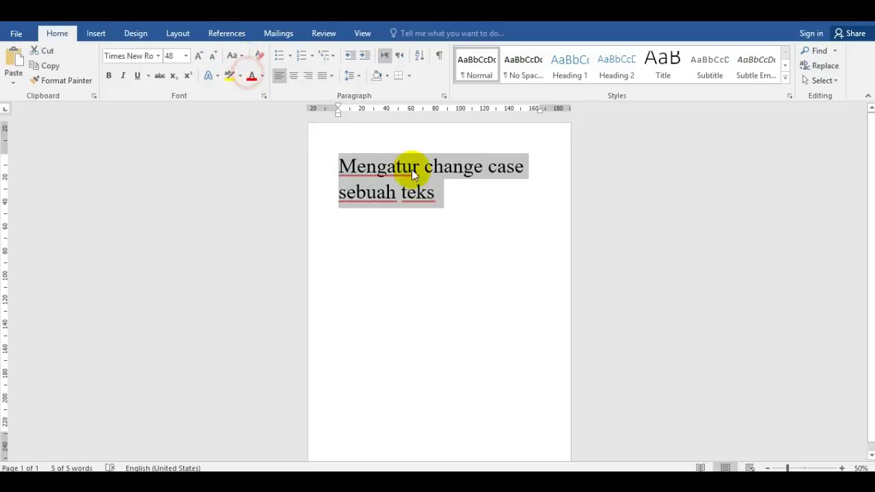
left_click(461, 197)
key("Return")
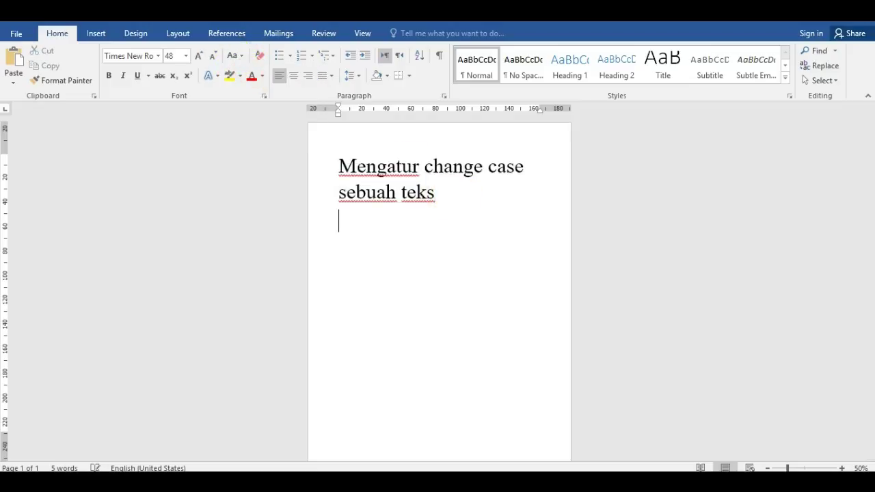
Add the line 'Sentence case untuk membuat huruf awal menjadi besar', then make all text lowercase
type("Sentence case untuk ")
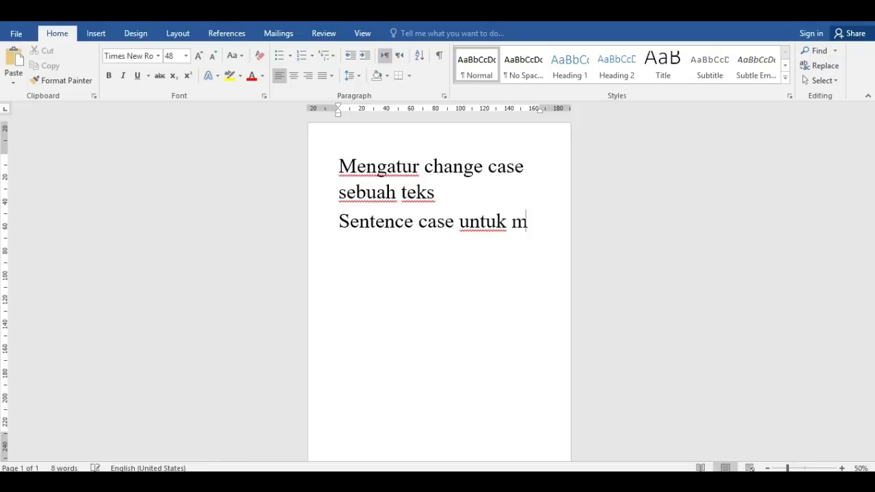
type("membuat")
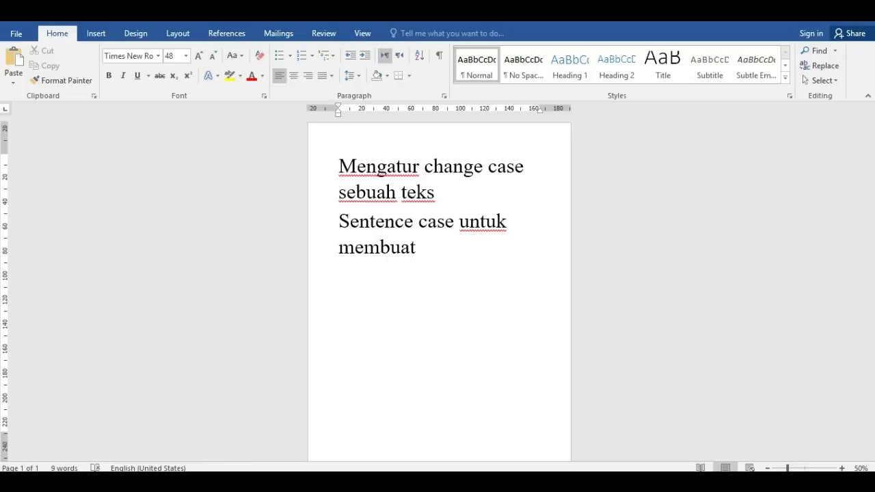
type(" huruf awal menjadi besar.")
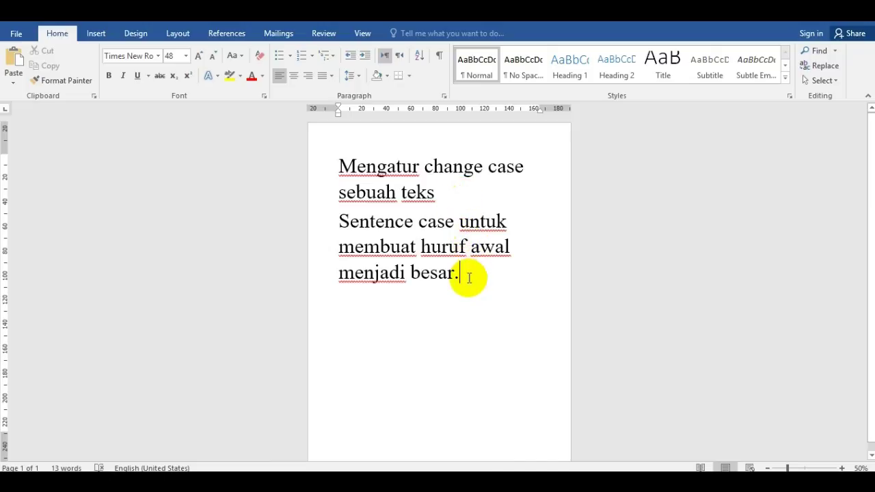
left_click_drag(469, 274, 344, 168)
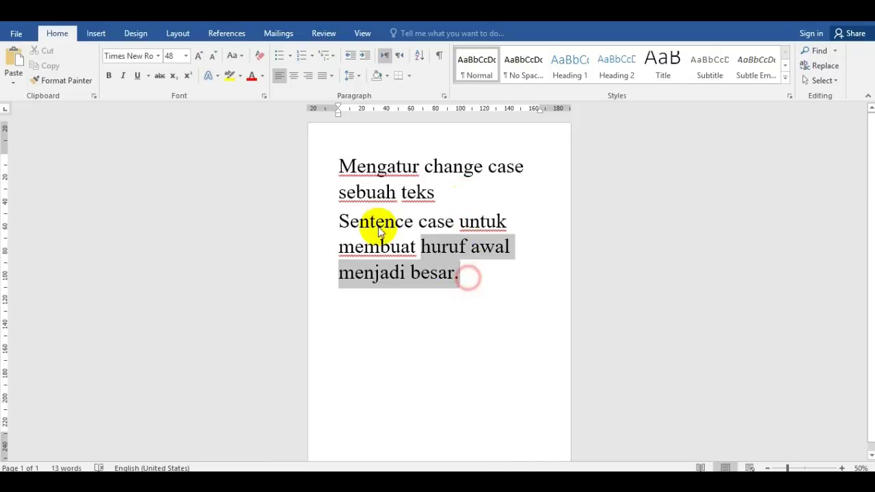
left_click(242, 54)
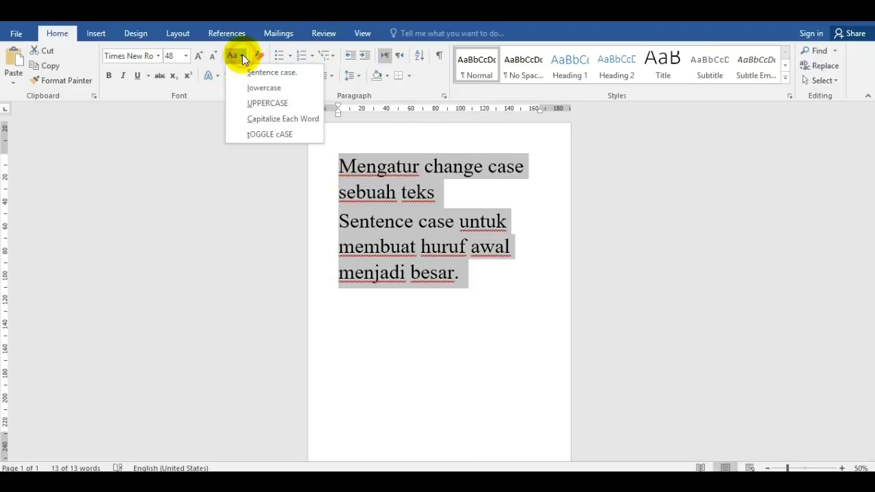
left_click(256, 88)
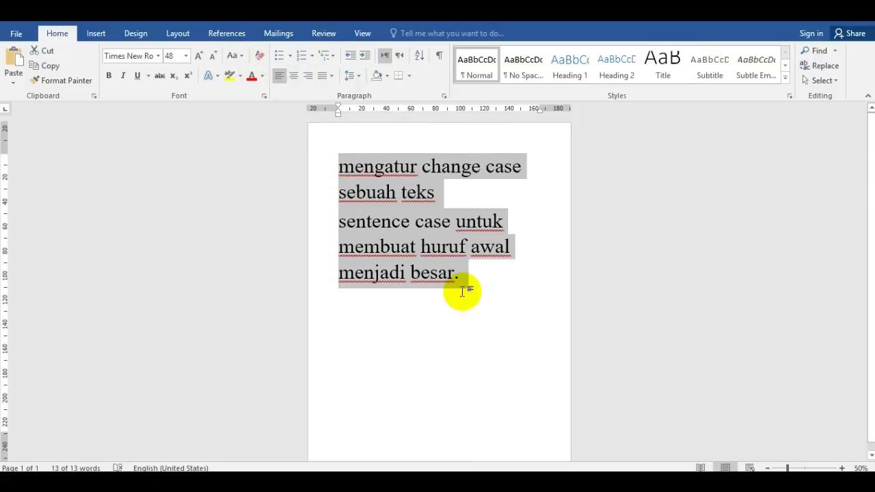
left_click(484, 273)
key("Return")
Add the line 'lowercase untuk membuat huruf menjadi kecil.' and convert all the text to UPPERCASE
type("lowercase untuk membuat huruf menjadi kecil.")
key("Return")
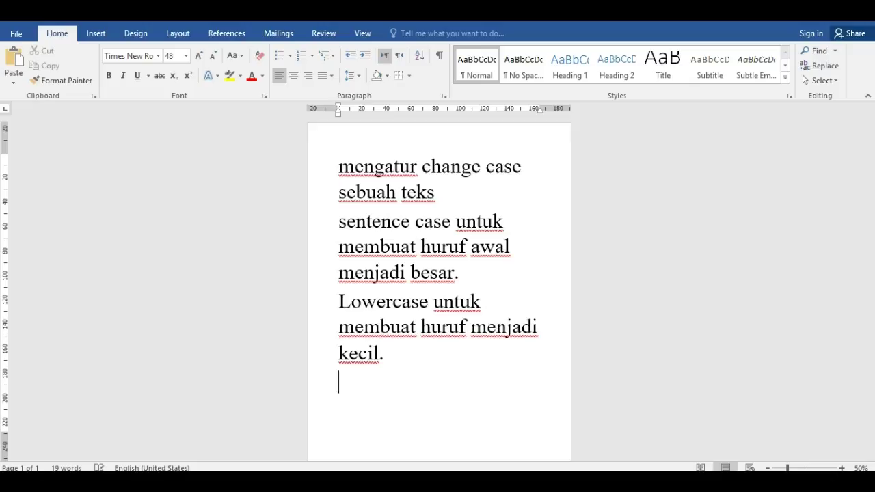
mouse_move(394, 354)
left_mouse_down()
mouse_move(339, 246)
mouse_move(332, 170)
left_mouse_up()
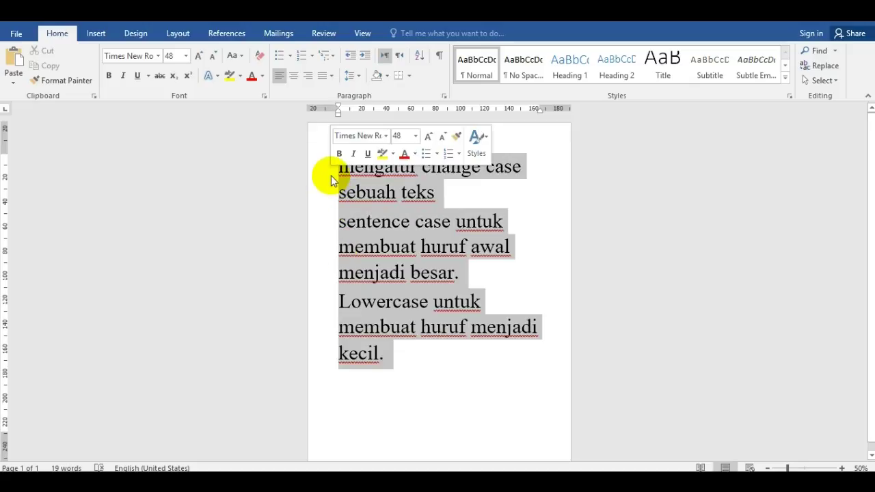
left_click(243, 54)
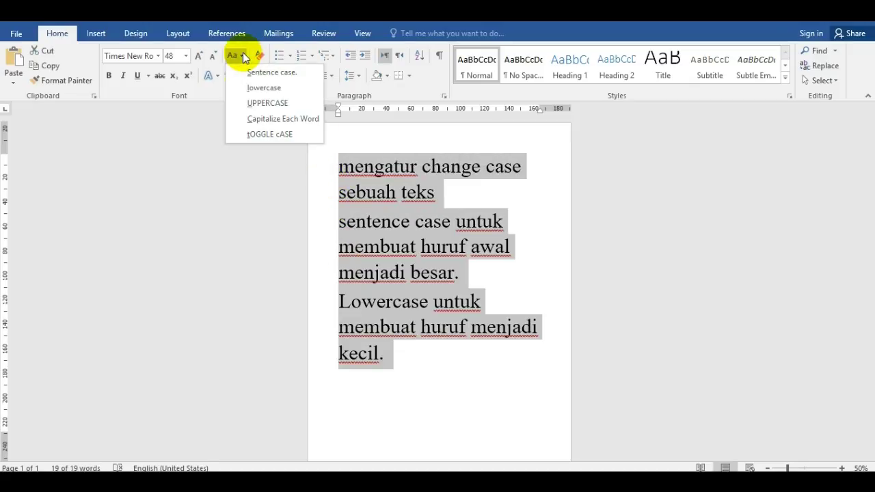
left_click(260, 106)
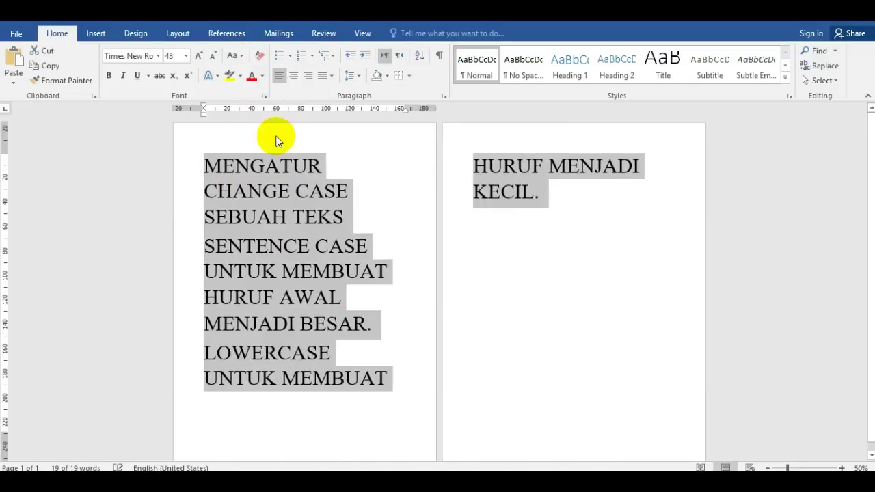
Start a new line below 'KECIL.' typing the UPPERCASE explanation
left_click(554, 198)
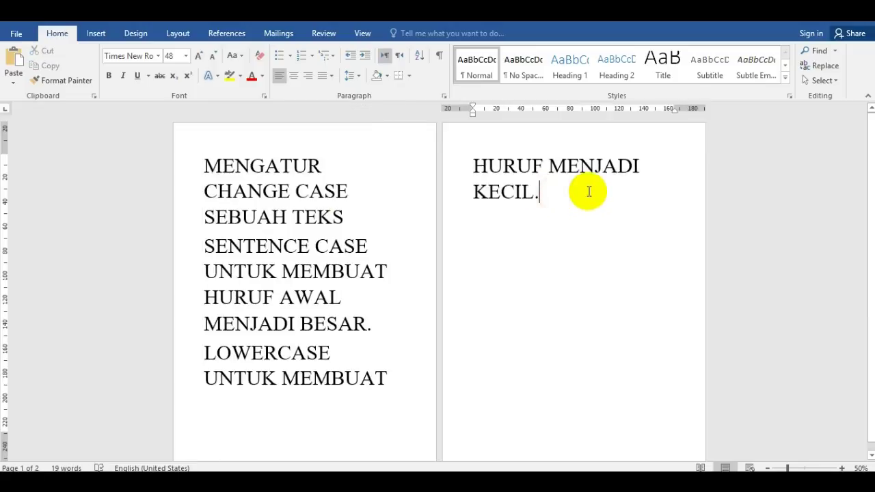
key("Return")
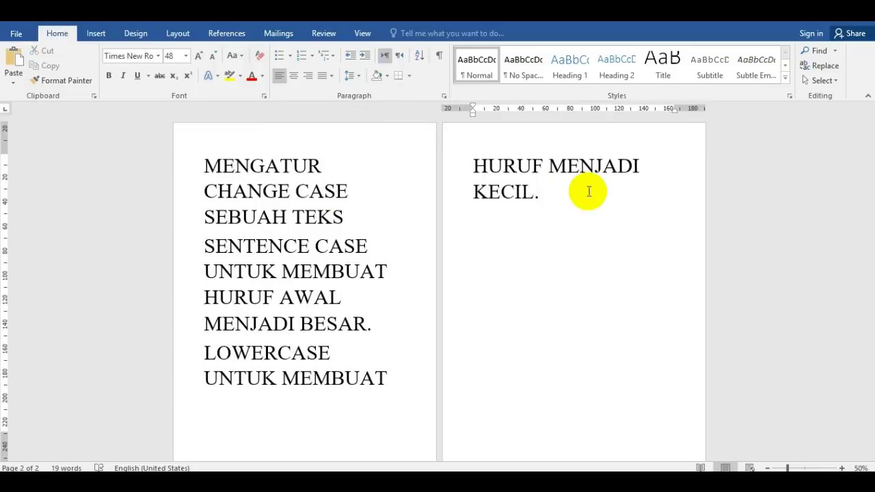
type("UPPER")
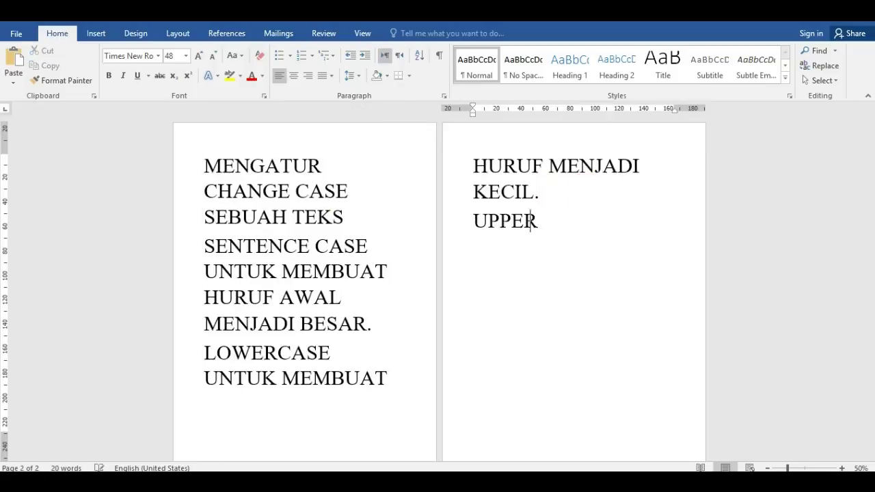
type("CASE")
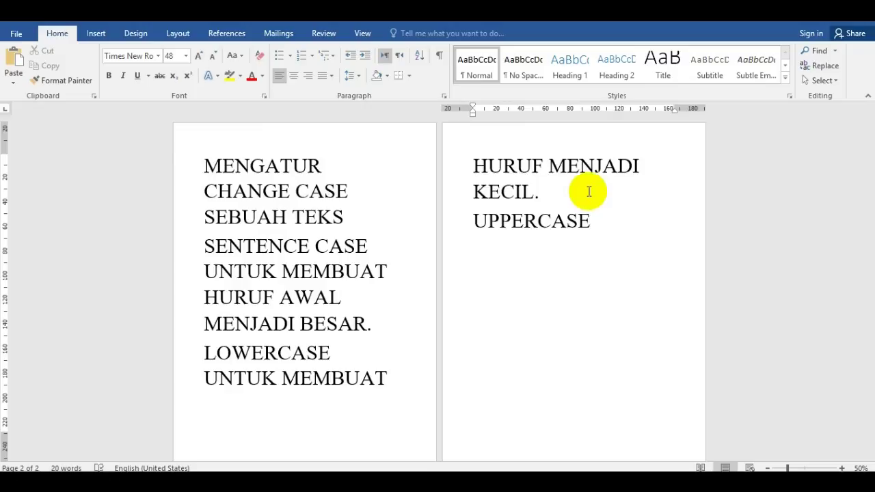
type(" untuk mengatur ")
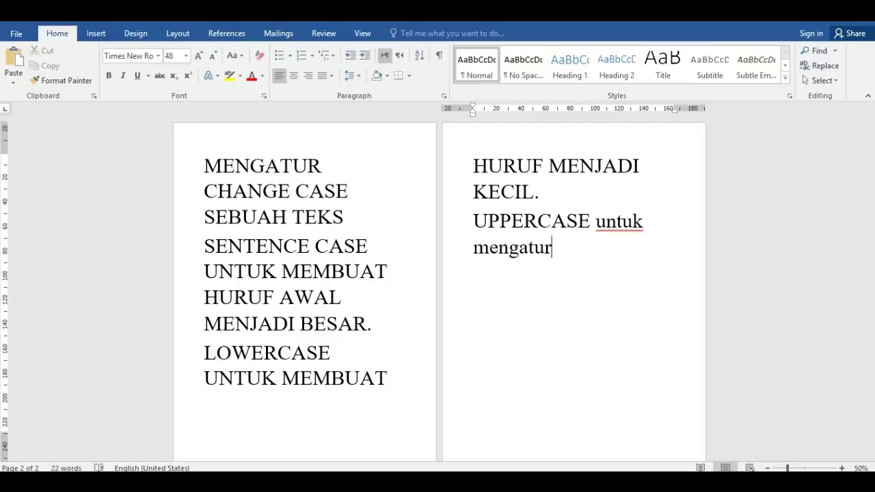
type("semua huruf ")
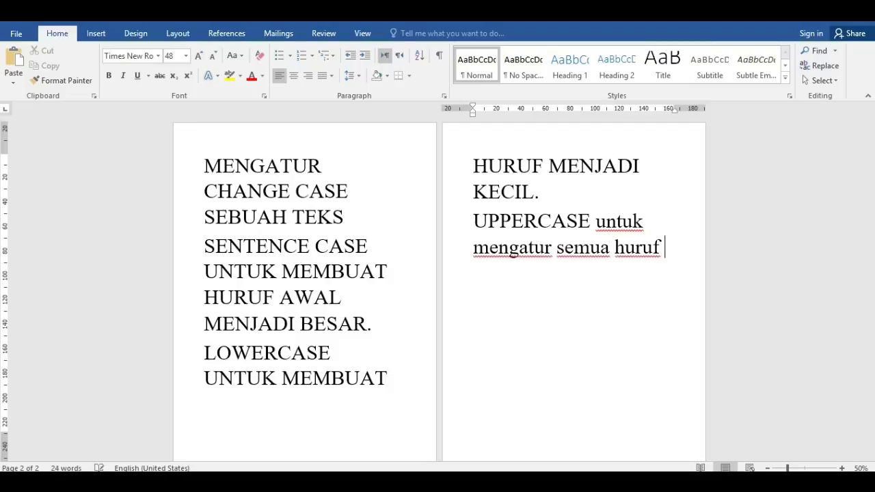
type("yang di blok menjadi be")
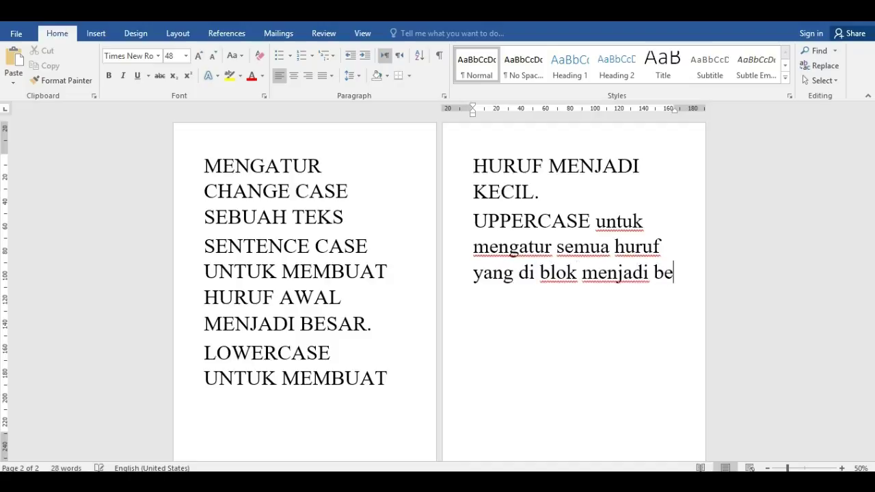
type("sar.")
Apply Capitalize Each Word to all text on both pages, then open a new paragraph after 'Besar.'
mouse_move(523, 301)
left_mouse_down()
mouse_move(321, 170)
mouse_move(288, 164)
left_mouse_up()
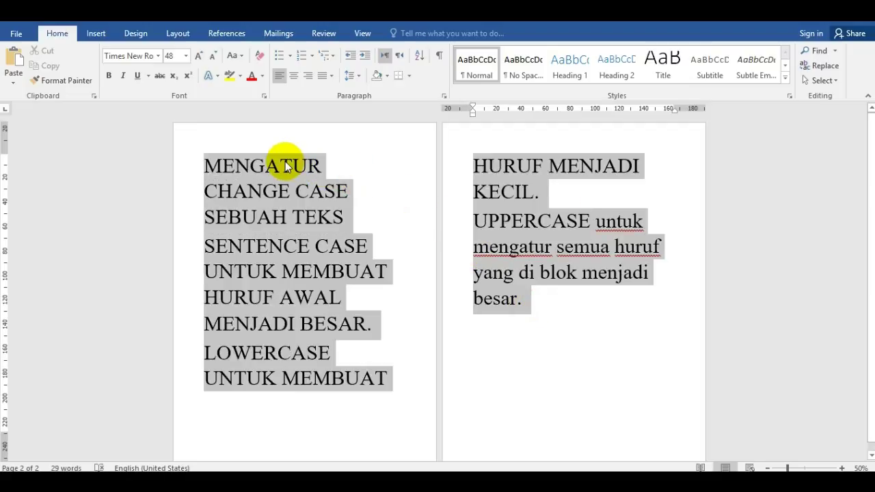
left_click(244, 56)
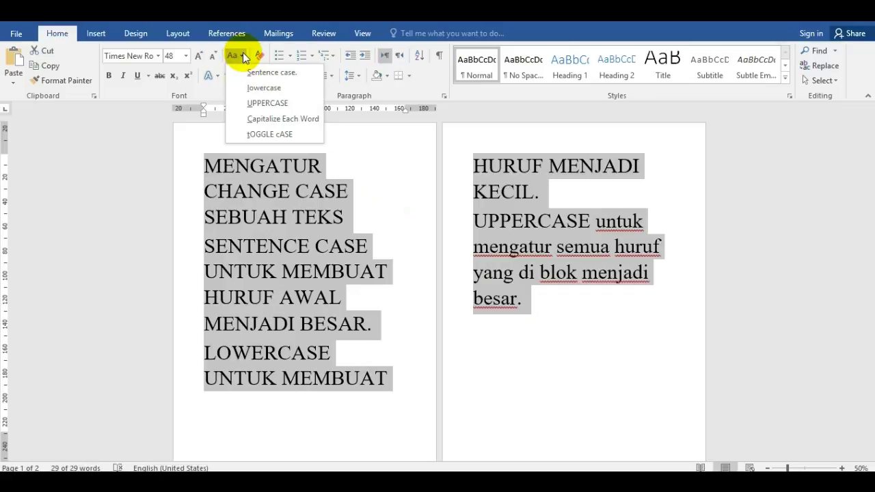
left_click(266, 118)
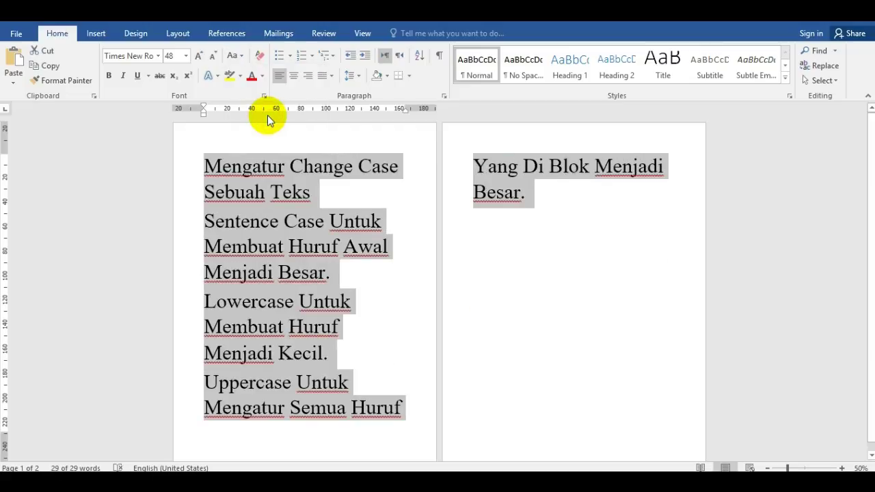
left_click(544, 196)
key("Return")
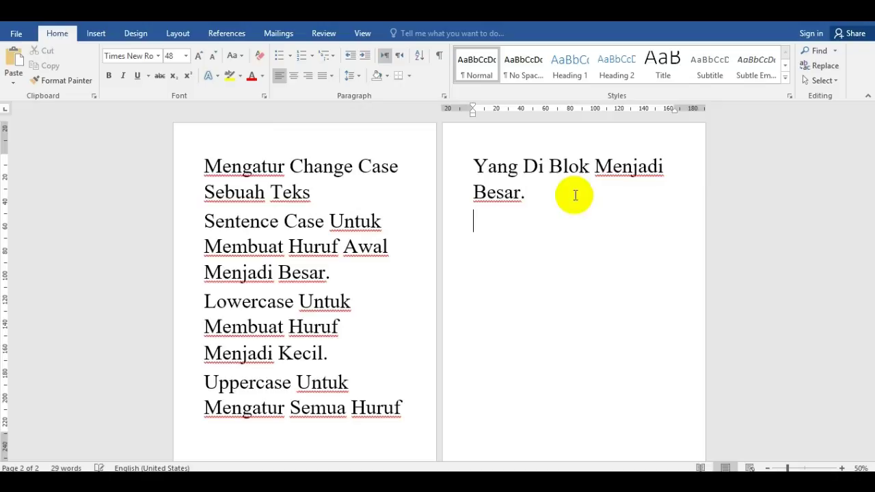
Type 'Capitalize Each Word untuk mengatur huruf awal setiap kata menjadi besar'
type("Capitali")
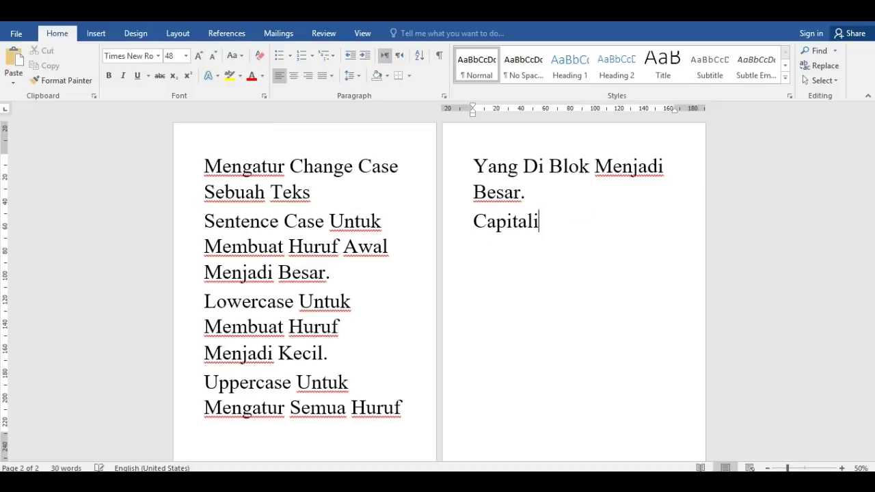
type("ze Eac")
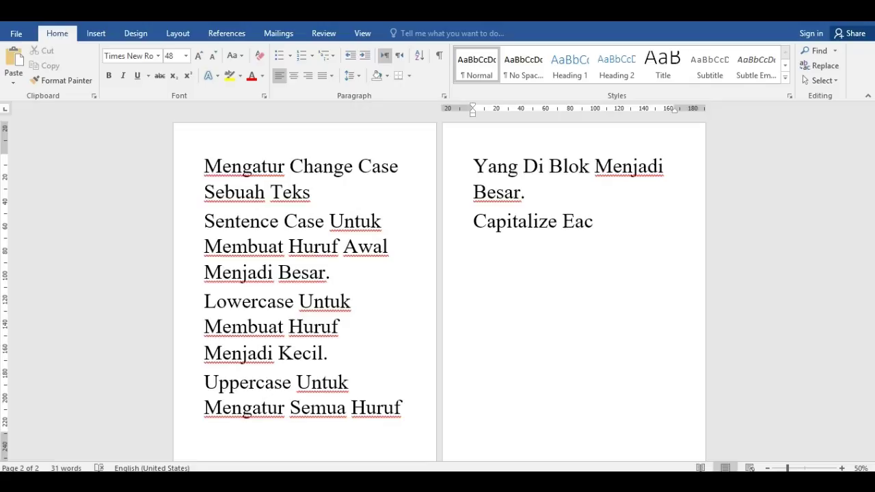
left_click(244, 55)
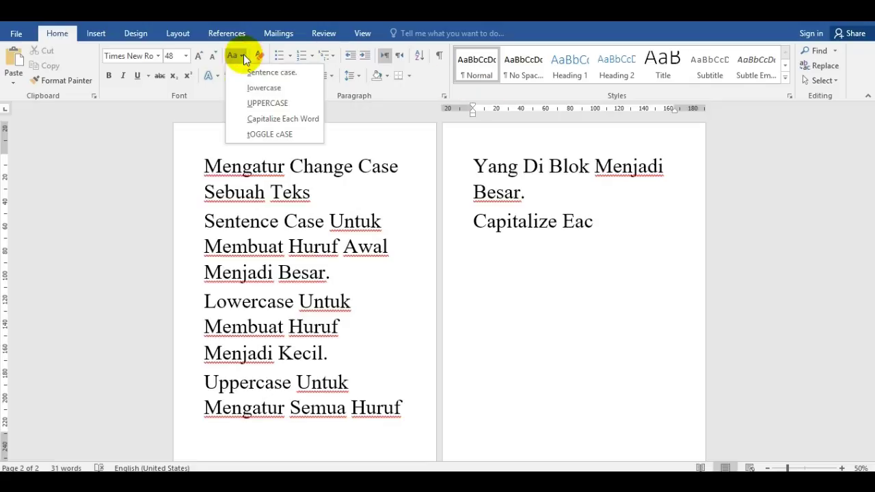
left_click(243, 54)
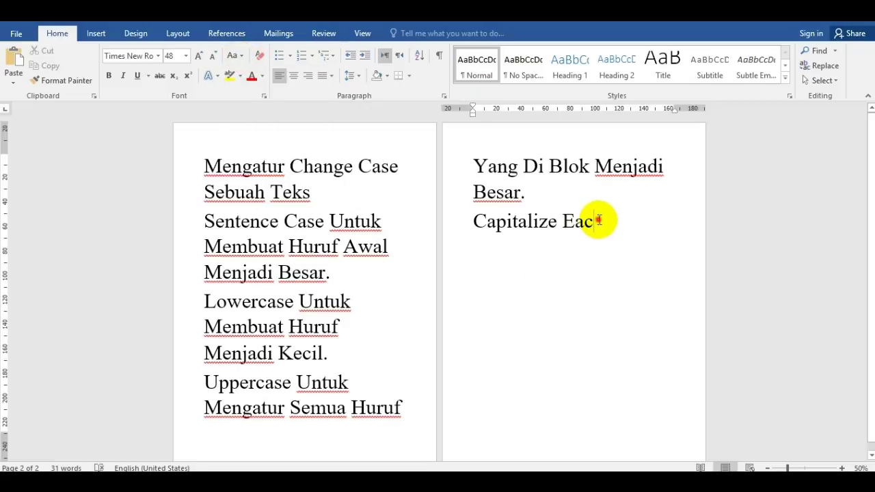
type("h Word")
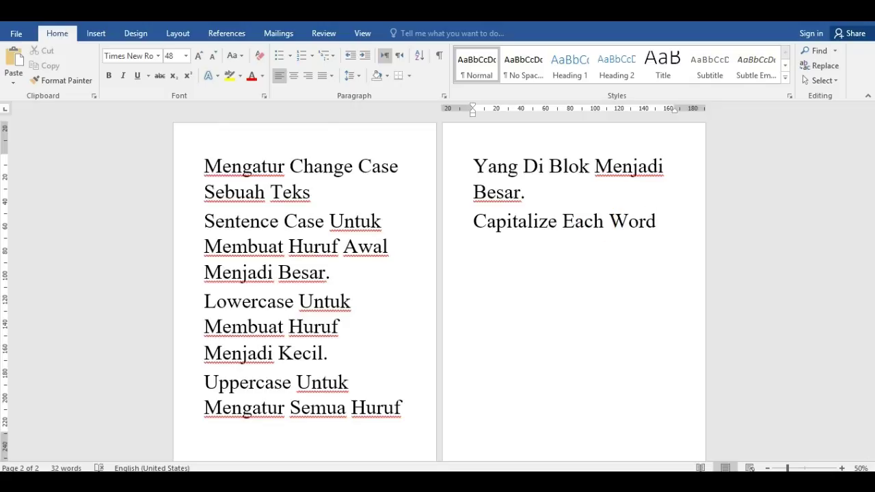
type(" untuk mengatur")
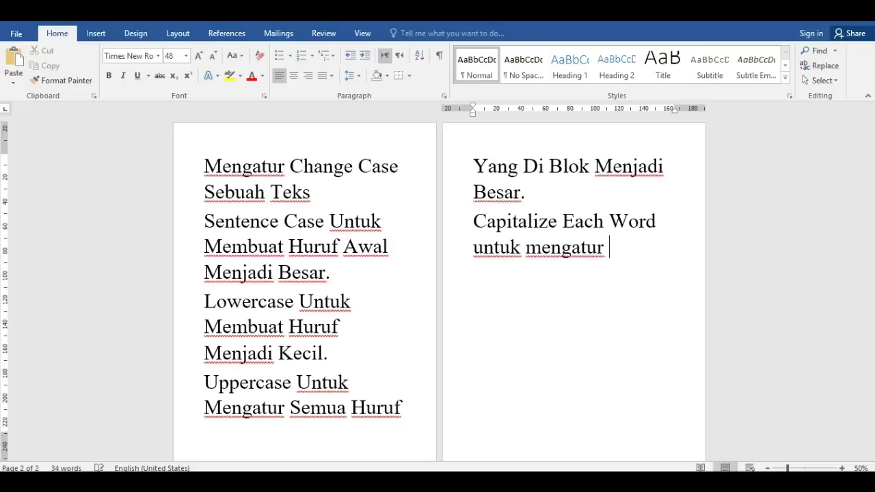
type(" huruf awal setiap kata ")
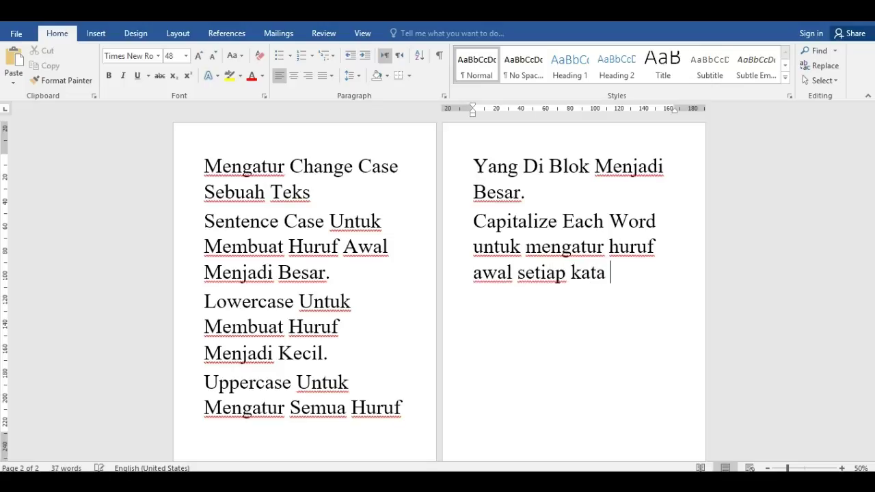
type("menjadi besar.")
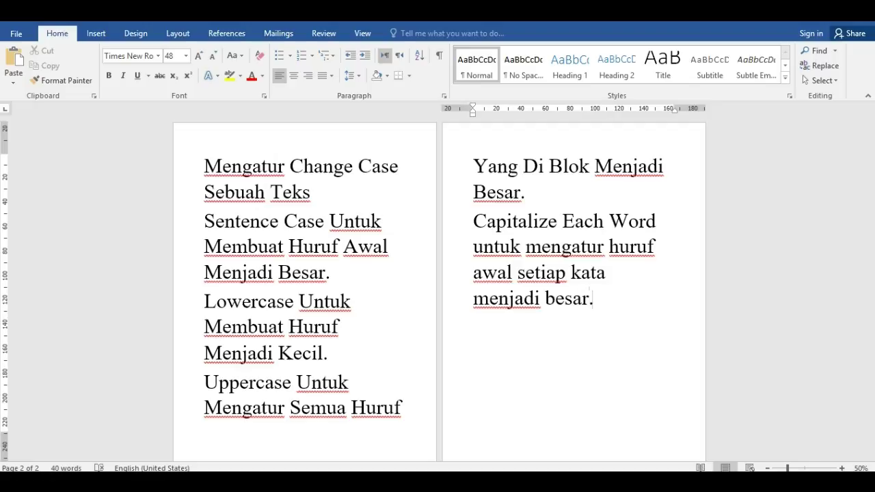
Apply tOGGLE cASE to all the text on both pages
mouse_move(595, 298)
left_mouse_down()
mouse_move(273, 167)
mouse_move(205, 166)
left_mouse_up()
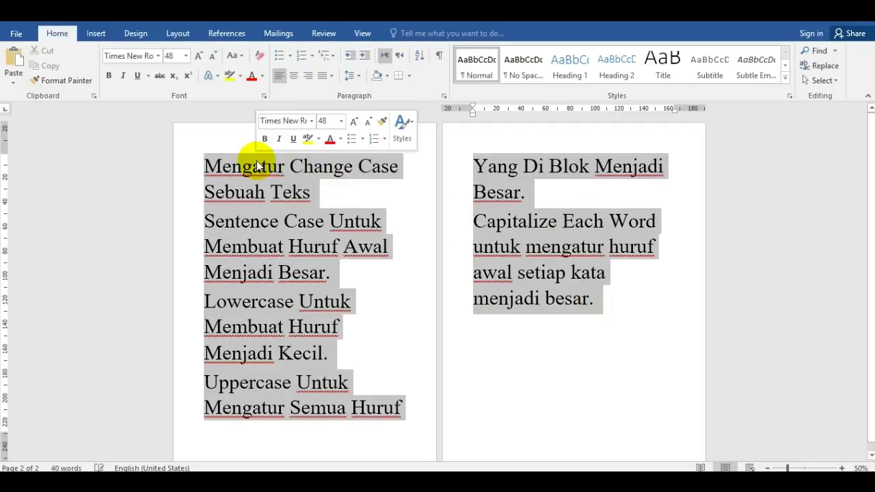
left_click(243, 55)
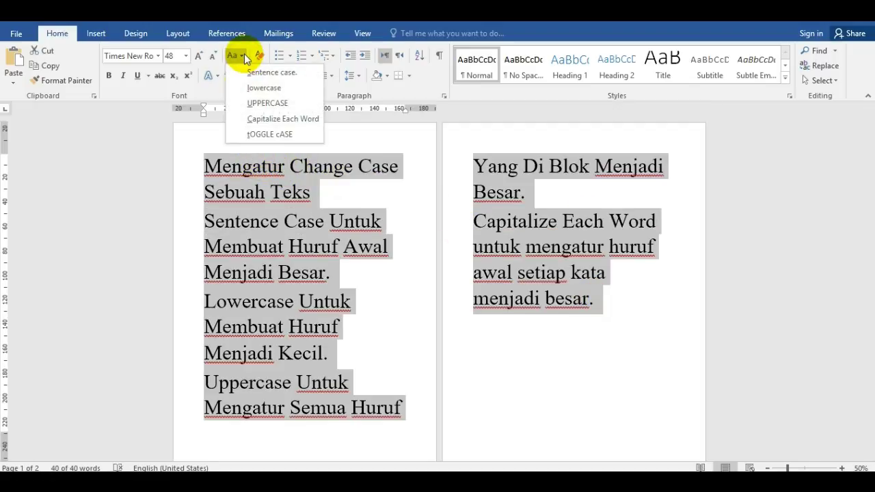
left_click(269, 135)
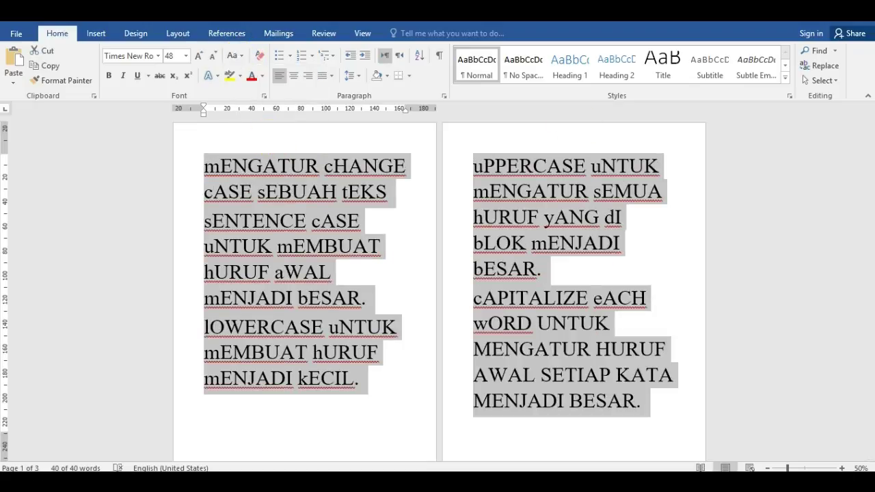
left_click(546, 220)
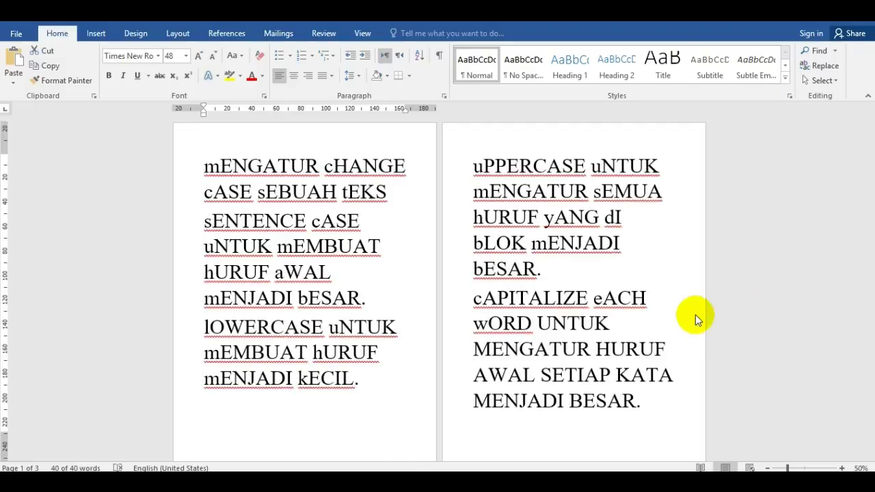
On a fresh third page, type the toggle case explanation line
key("ctrl+a")
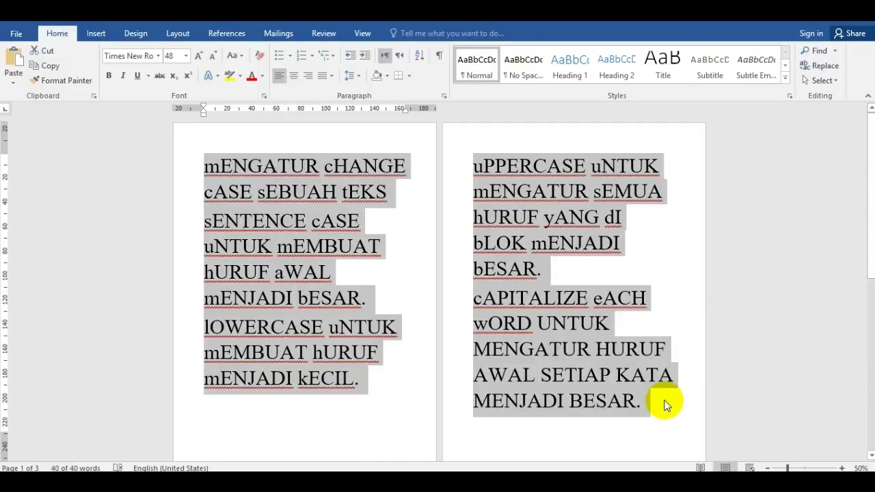
left_click(659, 403)
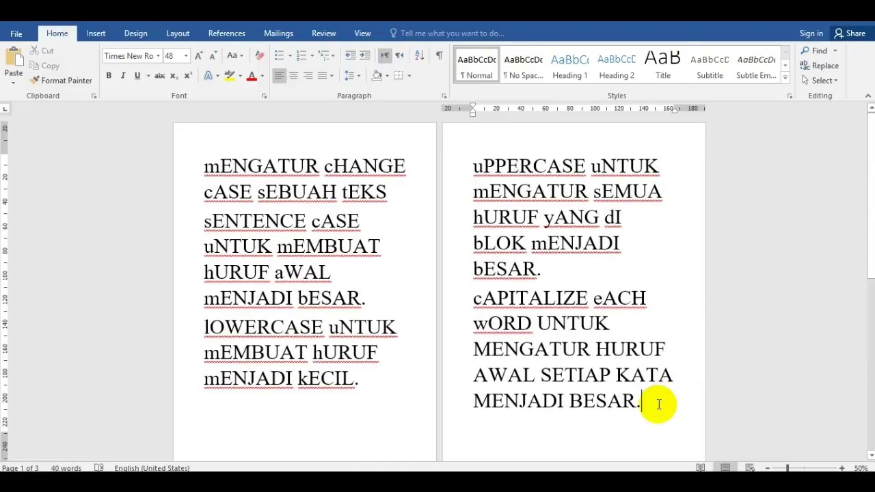
key("Down")
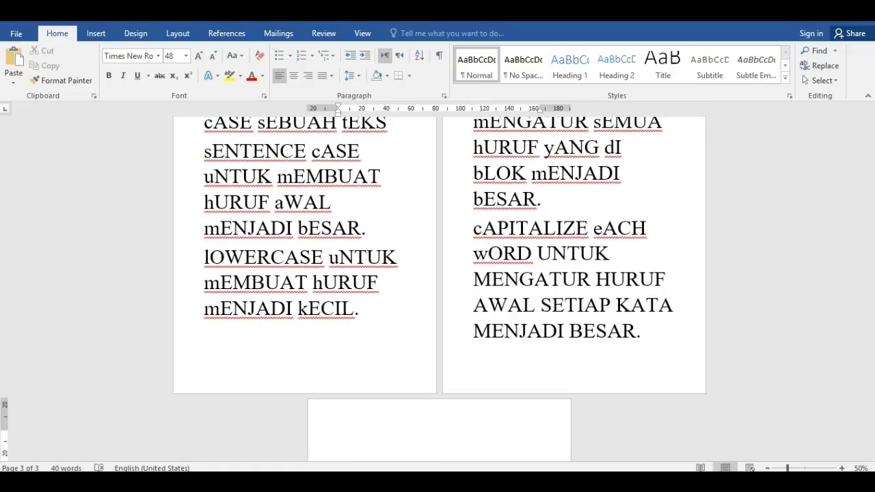
type("toggle")
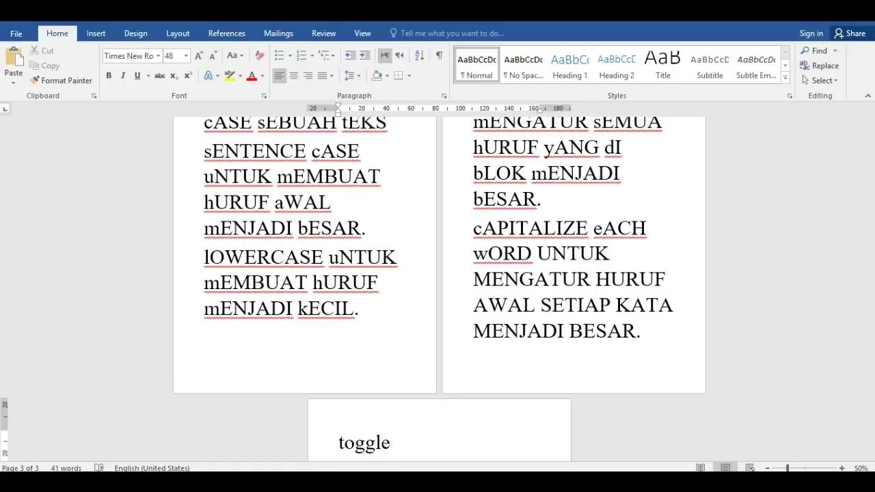
type(" ase untuk ")
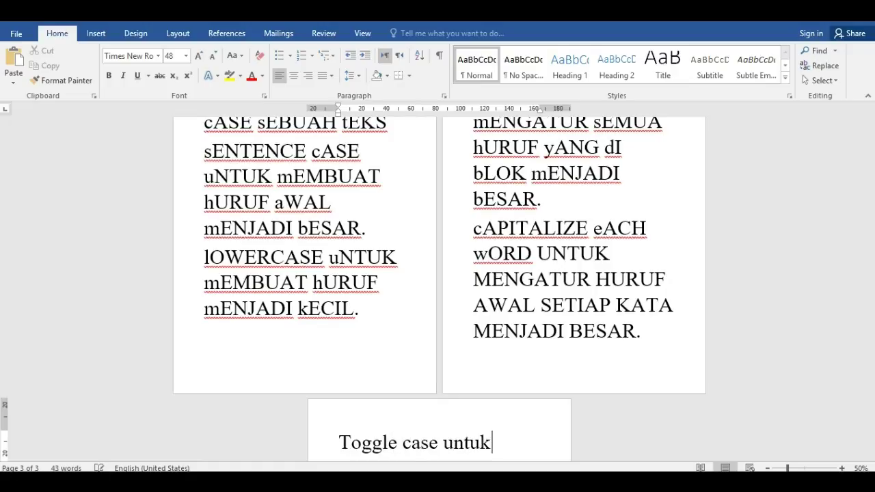
type("mengatur huru")
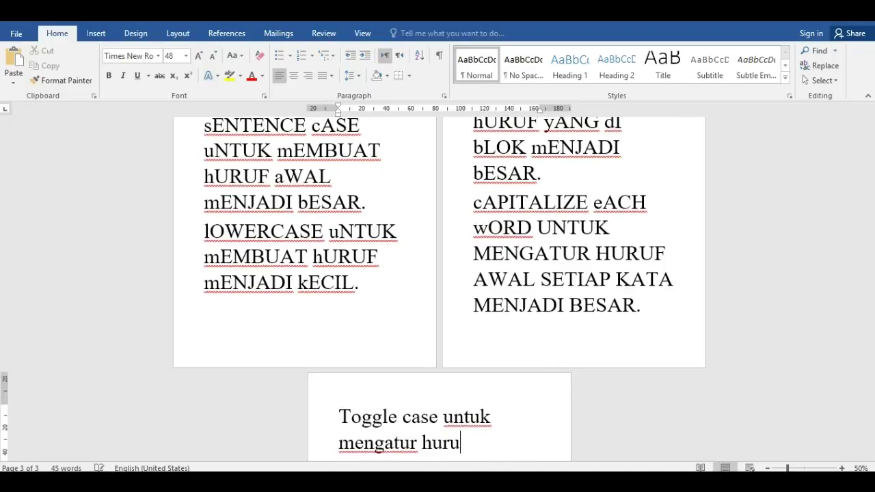
type("f awal")
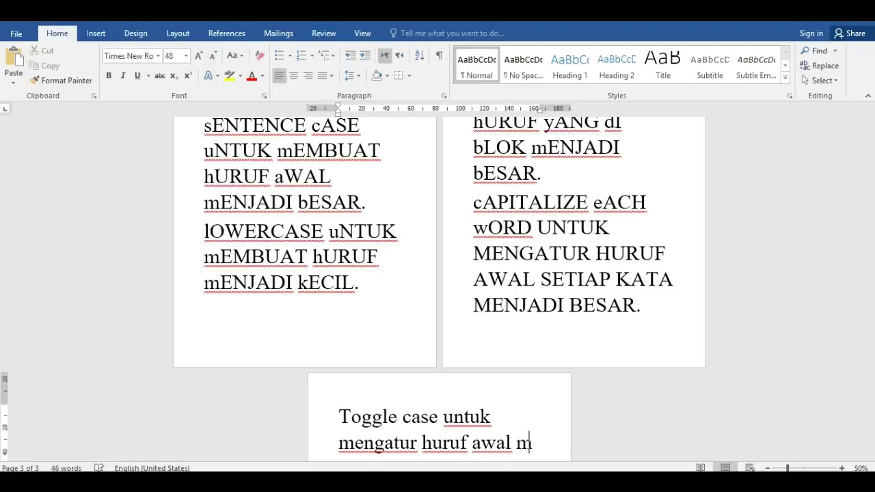
type(" menjadi kecil dan huruf selanjutnya ")
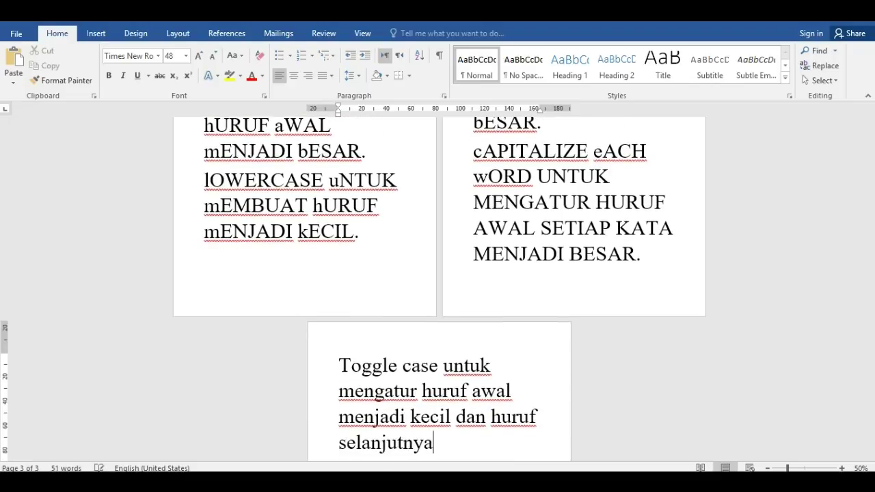
type("dalam sebuah katamenjadi bes")
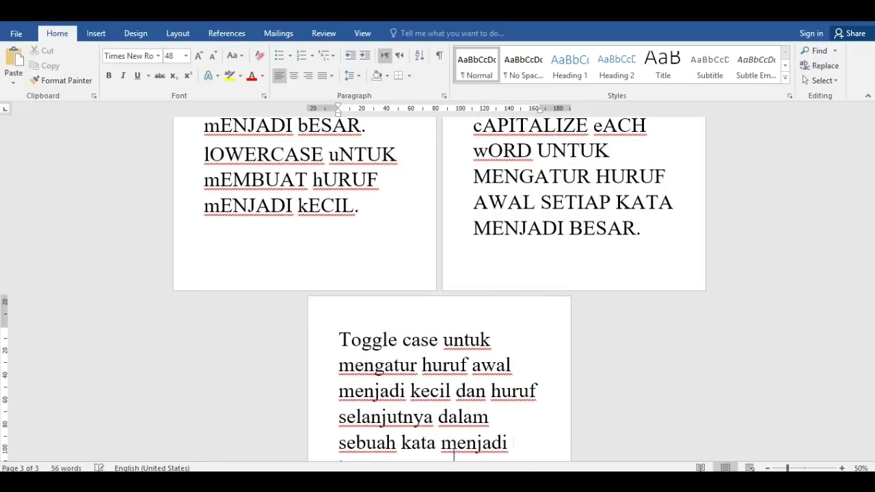
type("ar.")
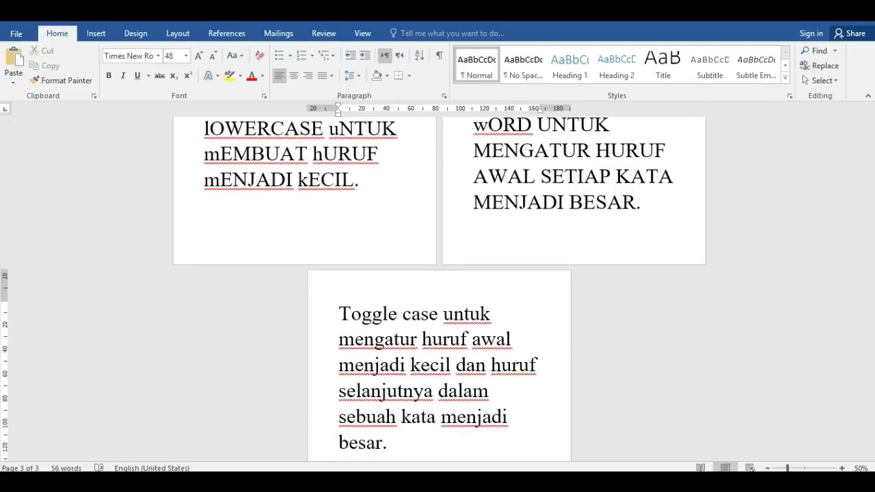
Select the Toggle case explanation paragraph after checking the Change Case options
left_click(243, 55)
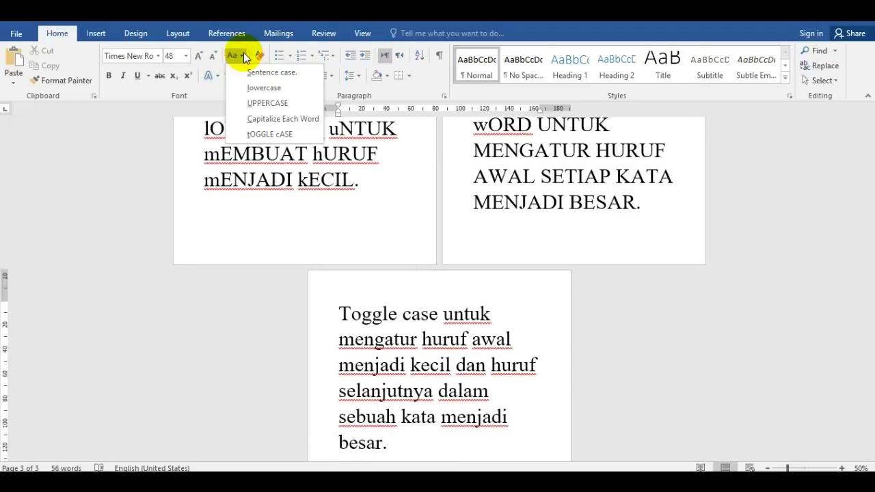
left_click(443, 446)
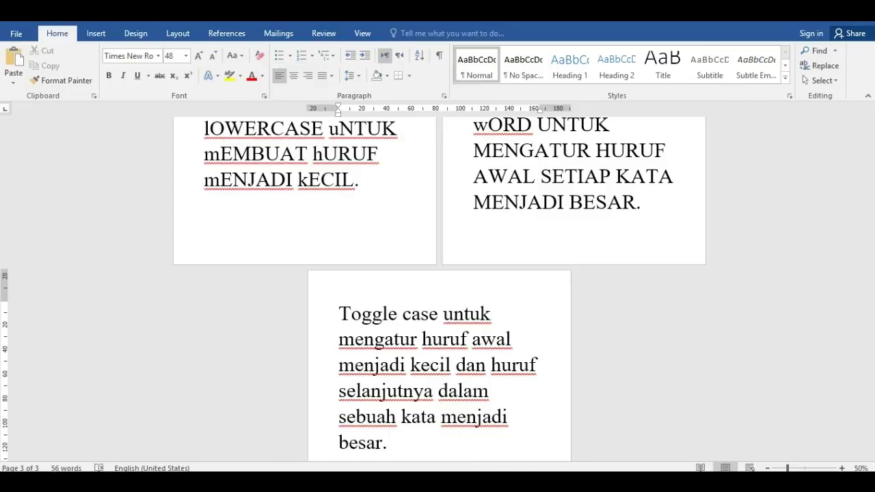
mouse_move(411, 445)
left_mouse_down()
mouse_move(315, 283)
mouse_move(229, 102)
mouse_move(213, 170)
left_mouse_up()
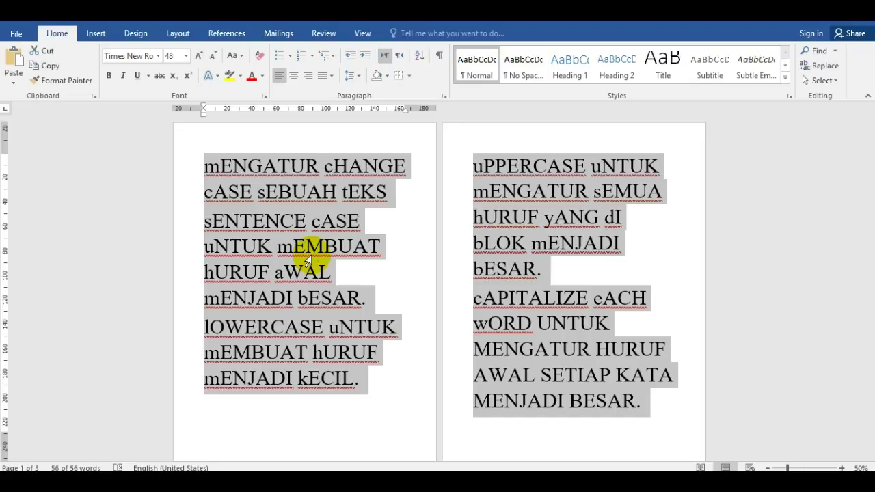
Type a struck-through 'strikethrough untuk membuat coretan/garis tengah pada sebuah kata.' and start a new line
type("stri")
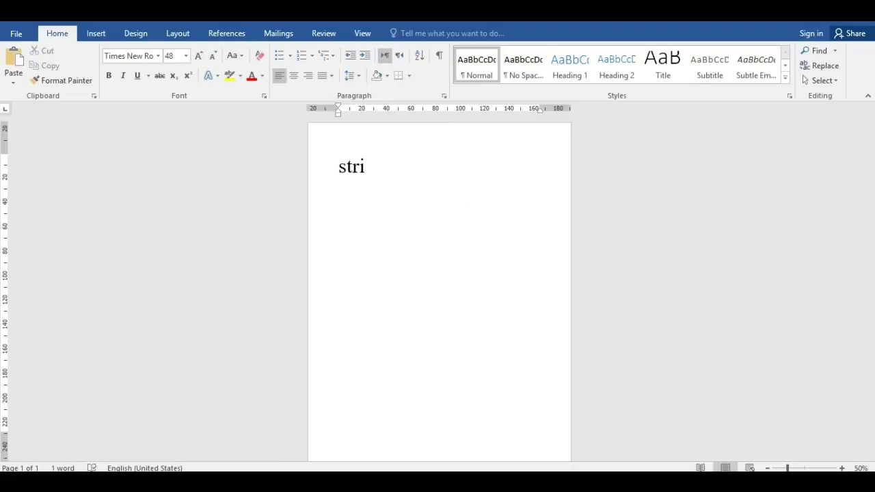
type("ket")
type("hrough")
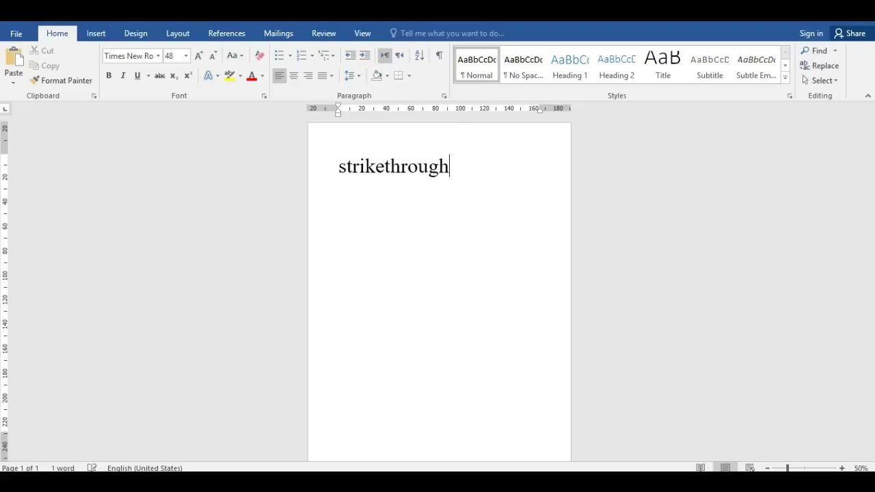
left_click_drag(449, 166, 339, 166)
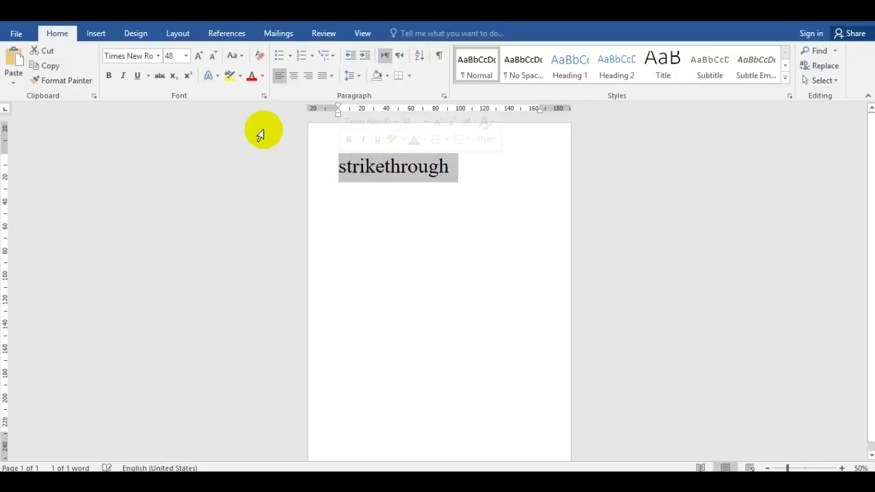
left_click(160, 77)
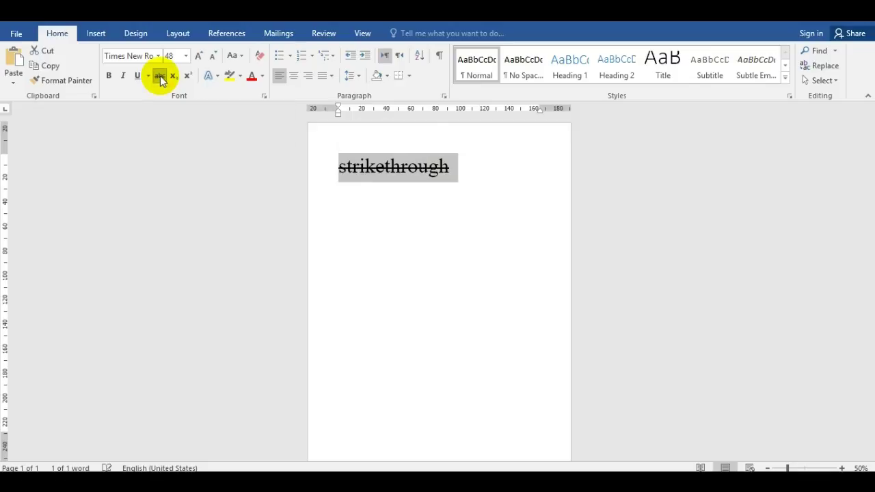
left_click(473, 165)
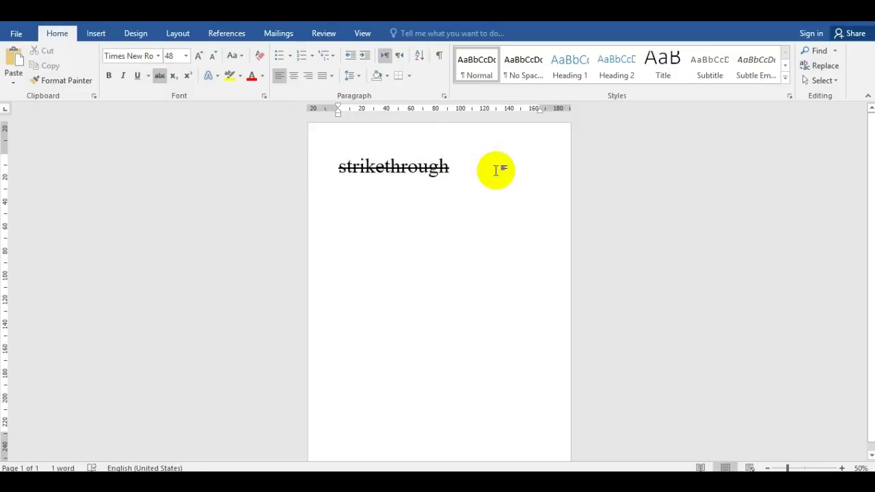
type("untuk ")
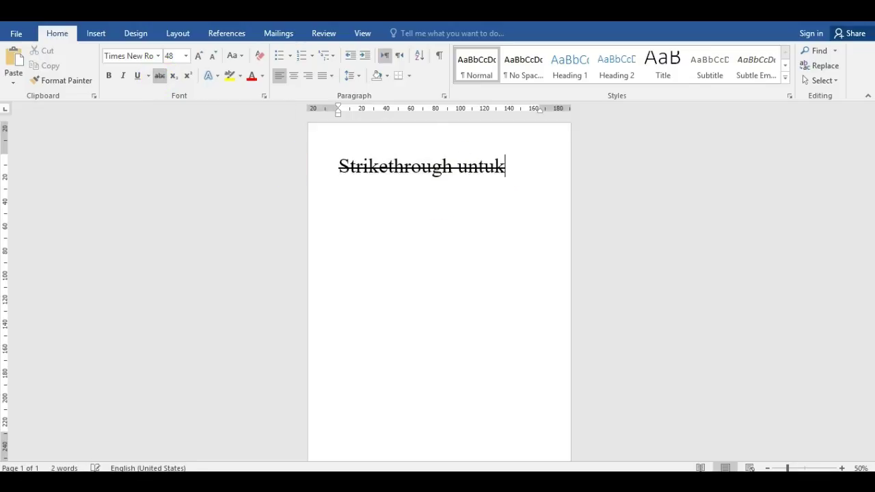
type("membuat ")
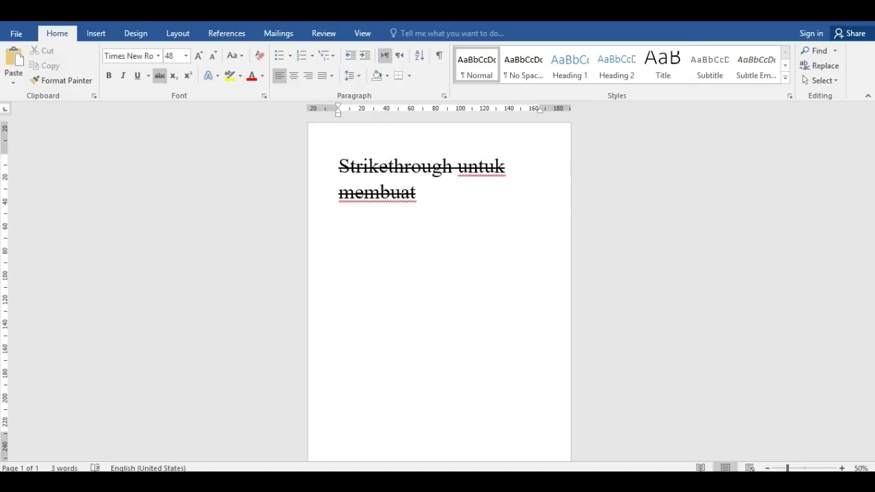
type("coretan")
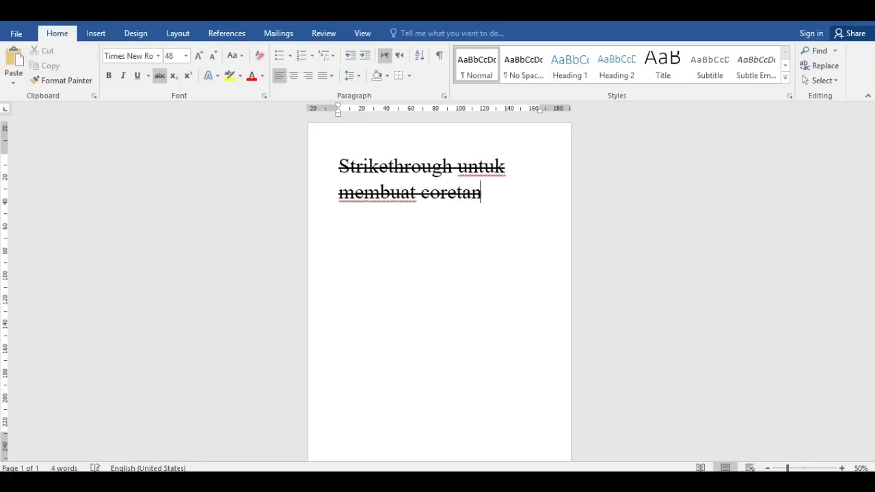
type("/garis")
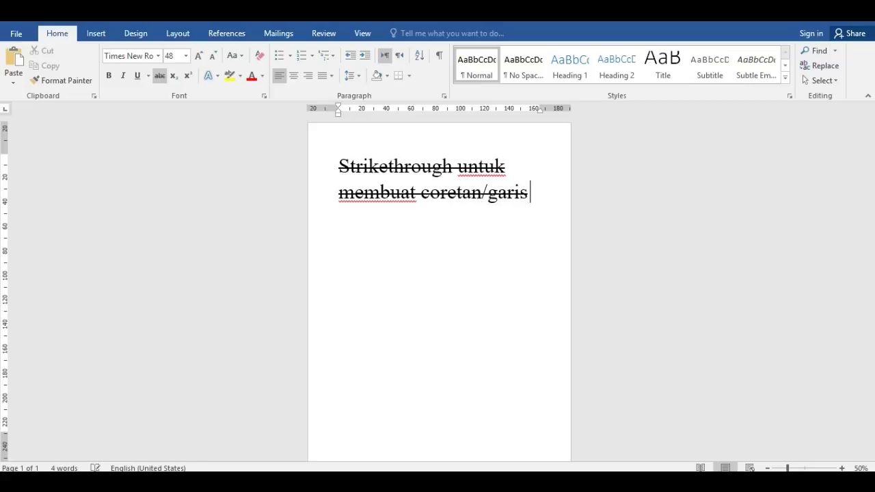
type(" tengah pada sebuah kat")
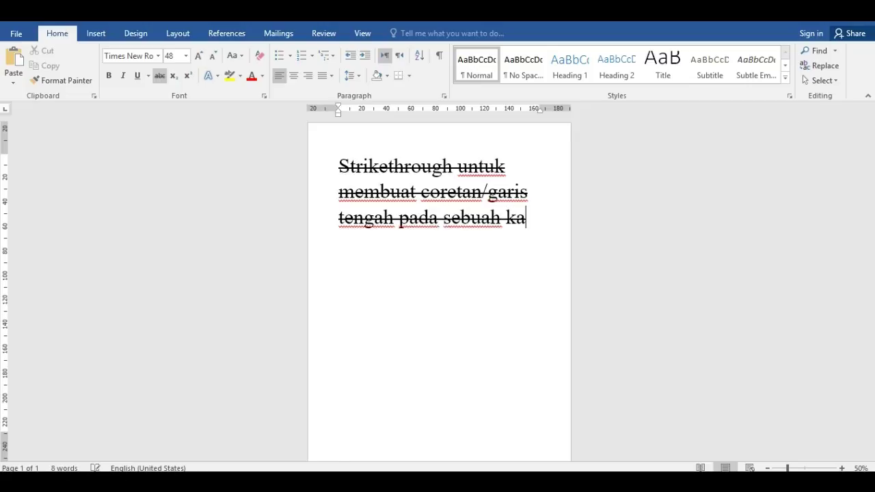
type("a.")
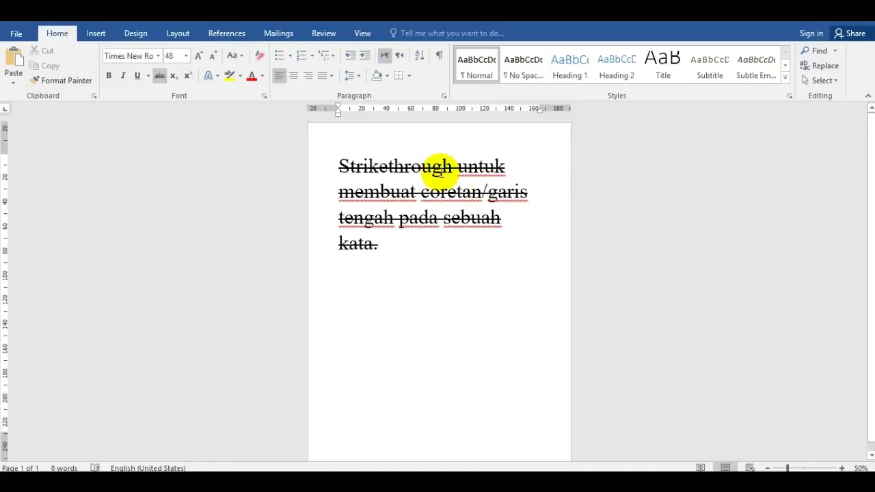
key("Return")
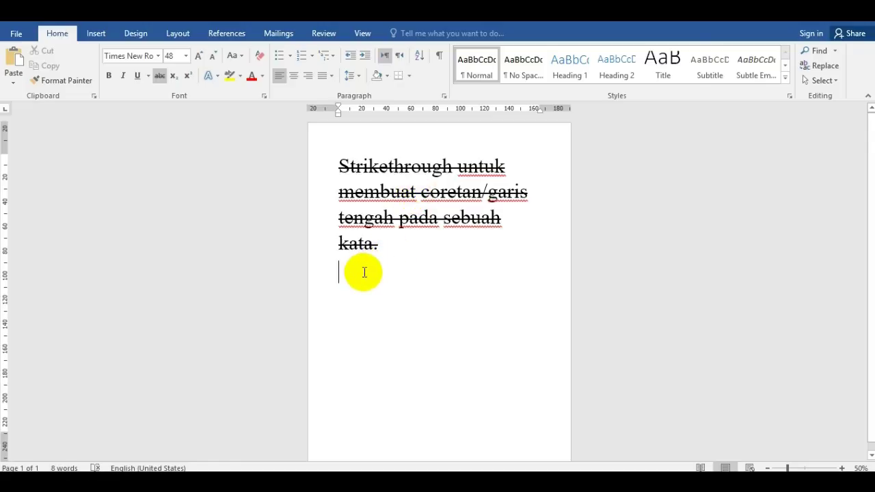
Type 'Subscript' in plain normal-size text without strikethrough, continuing with 'untuk me'
left_click(161, 75)
type("Subscr")
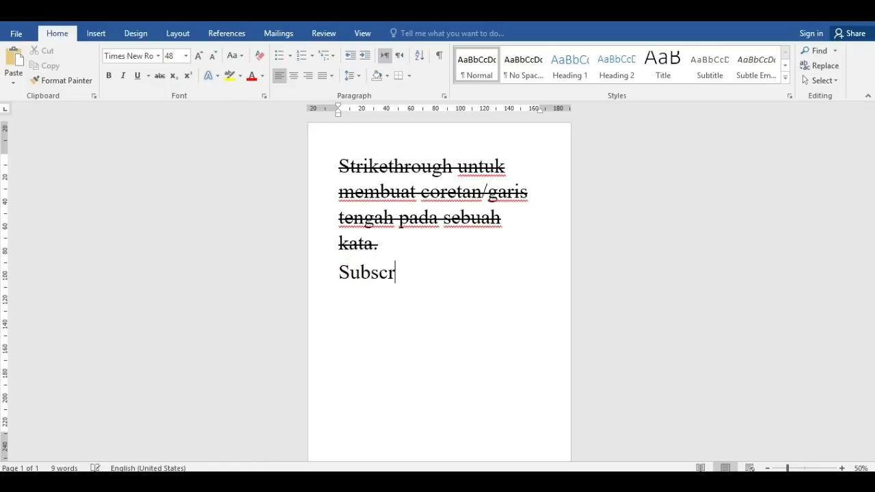
type("ipt")
left_click_drag(425, 272, 340, 271)
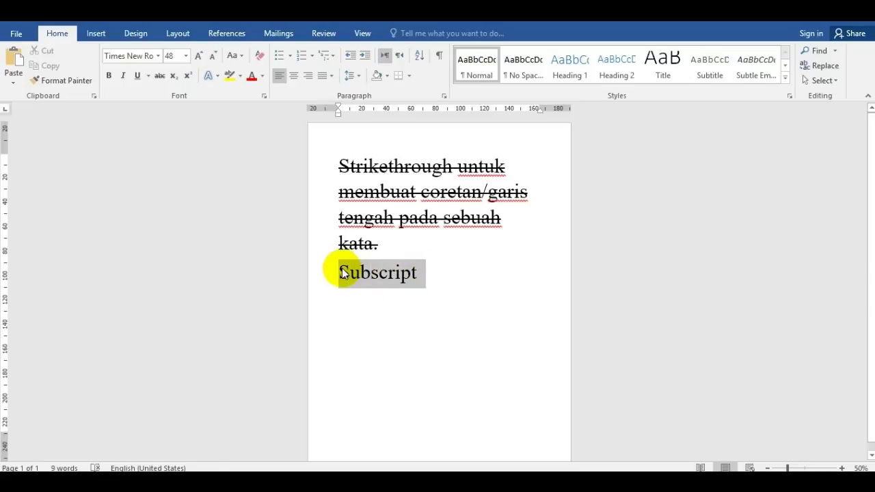
left_click(175, 80)
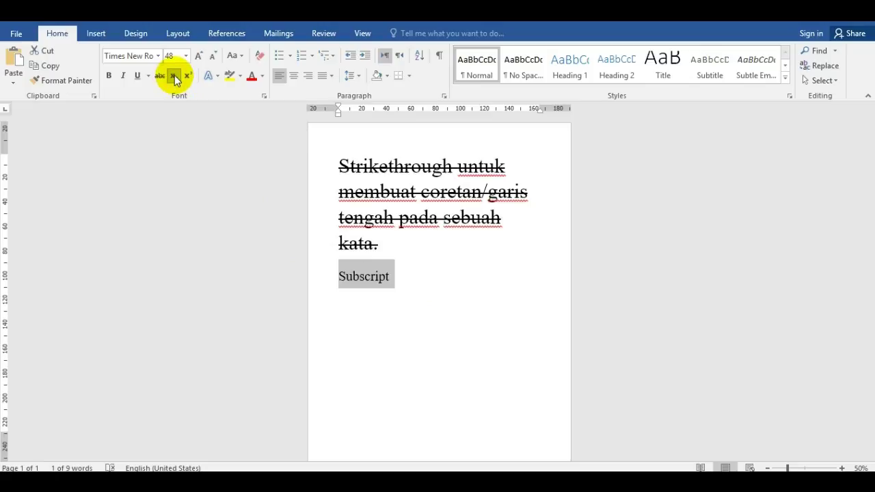
left_click(176, 81)
left_click(176, 81)
left_click(175, 78)
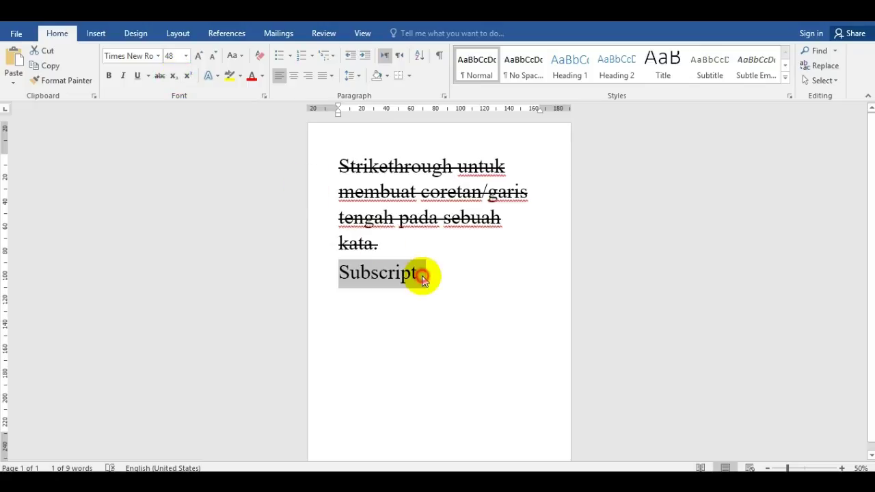
left_click(423, 280)
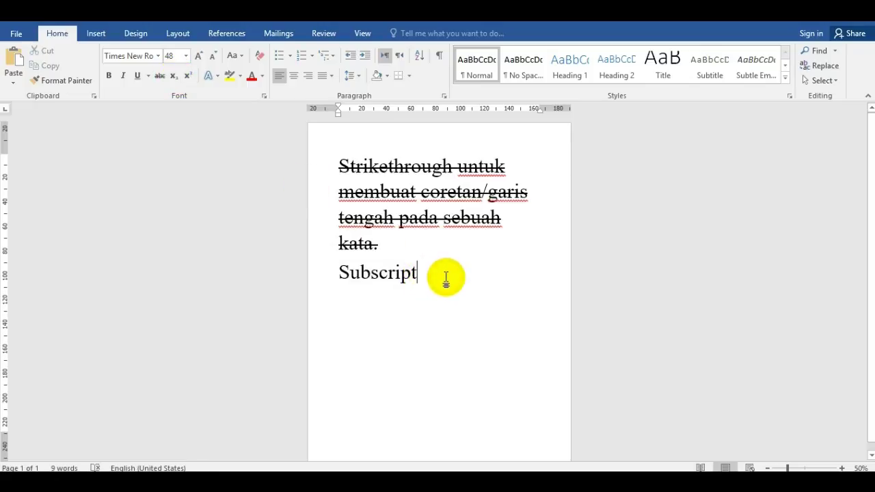
type("untuk ")
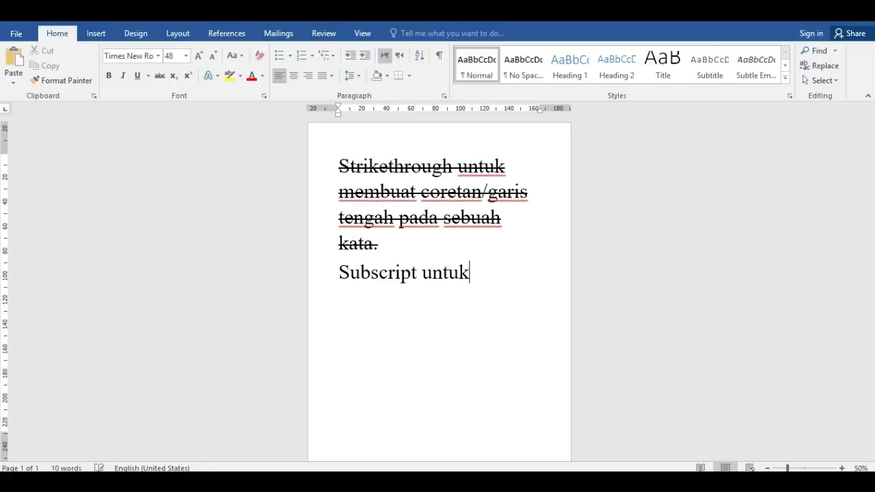
type("me")
Finish the sentence with 'atur huruf menjadi kecil dibawah huruf atau tulisan.' and type 'Contoh kata' below
type("ngat")
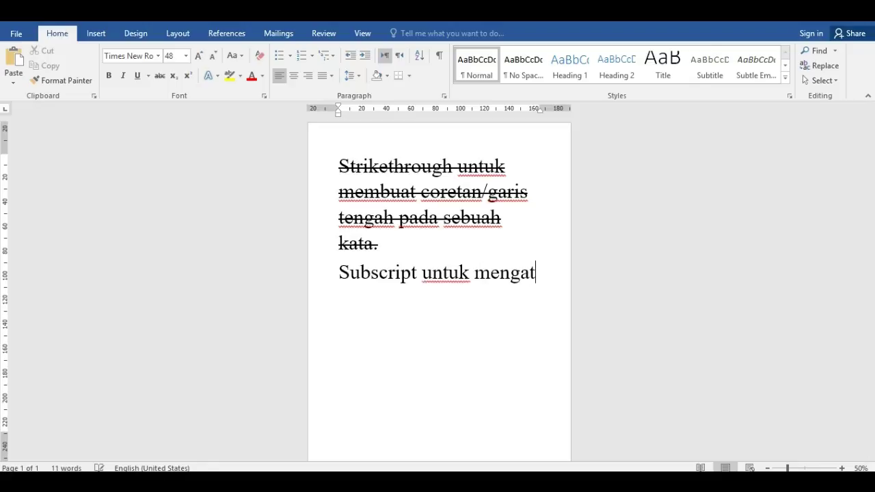
type("ur")
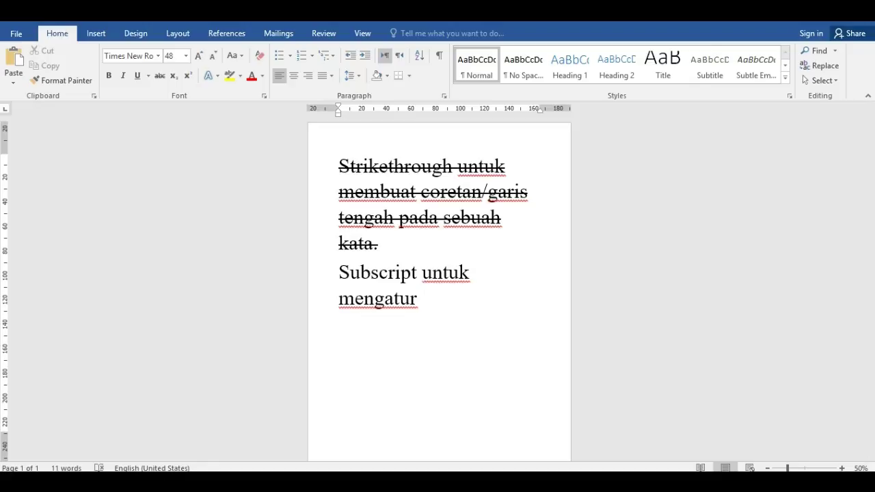
type(" huruf menjadi kecil")
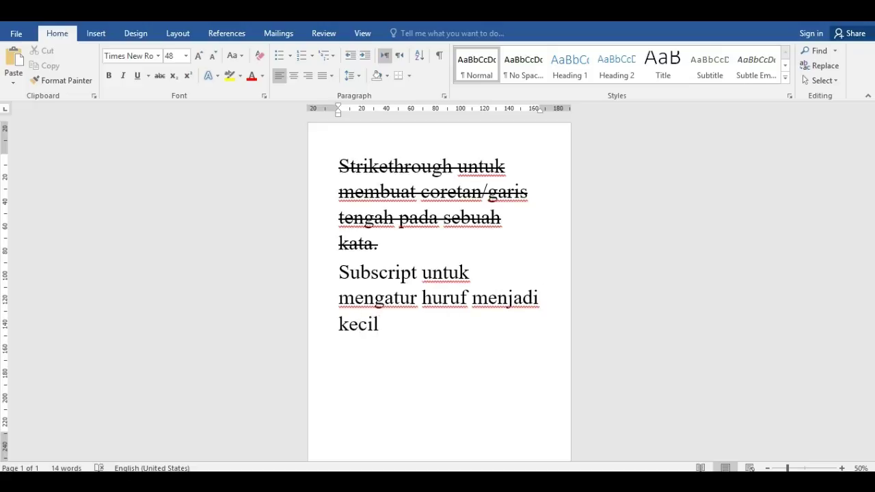
type(" dibawah ")
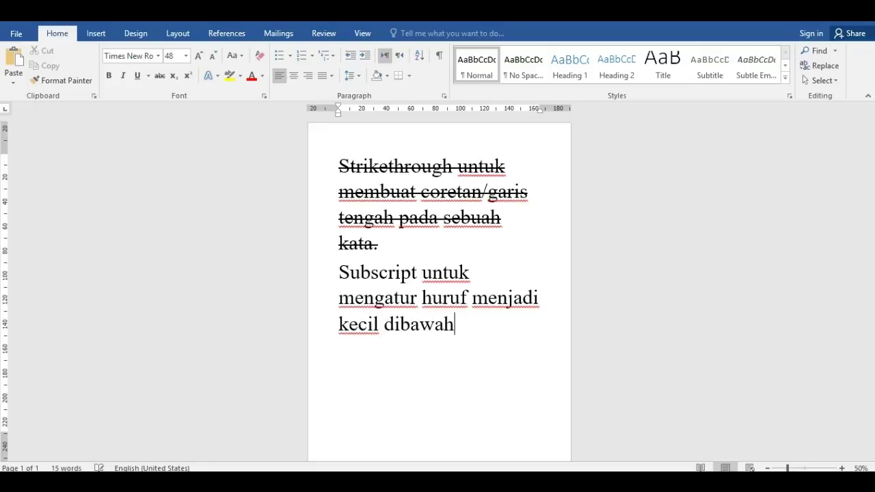
type("huruf atau")
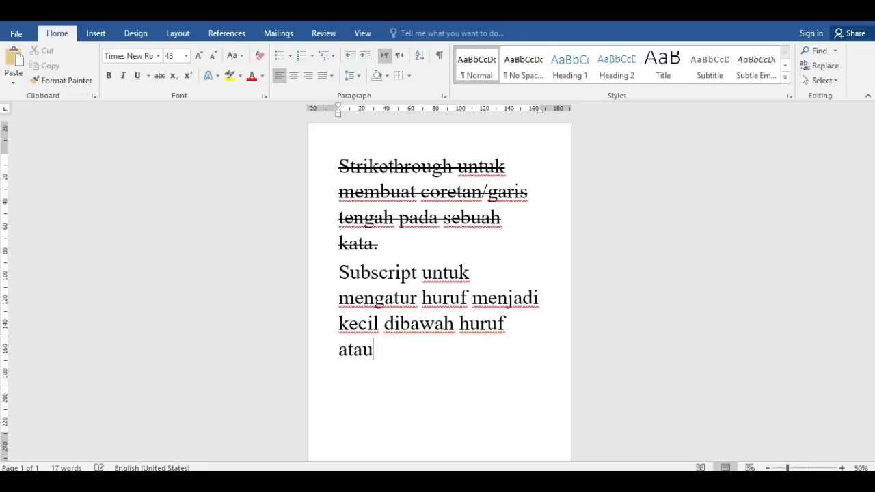
type(" tulisan.")
key("Return")
type("conroh")
key("BackSpace")
key("BackSpace")
key("BackSpace")
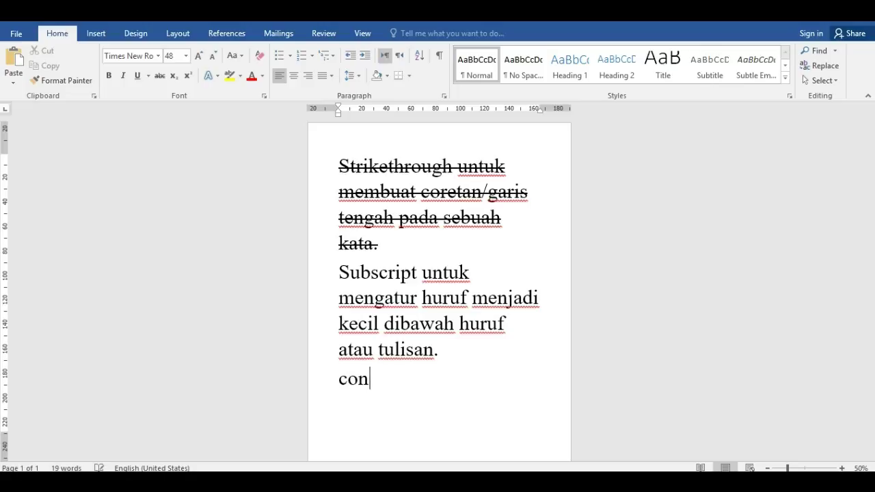
type("toh ")
type("kata")
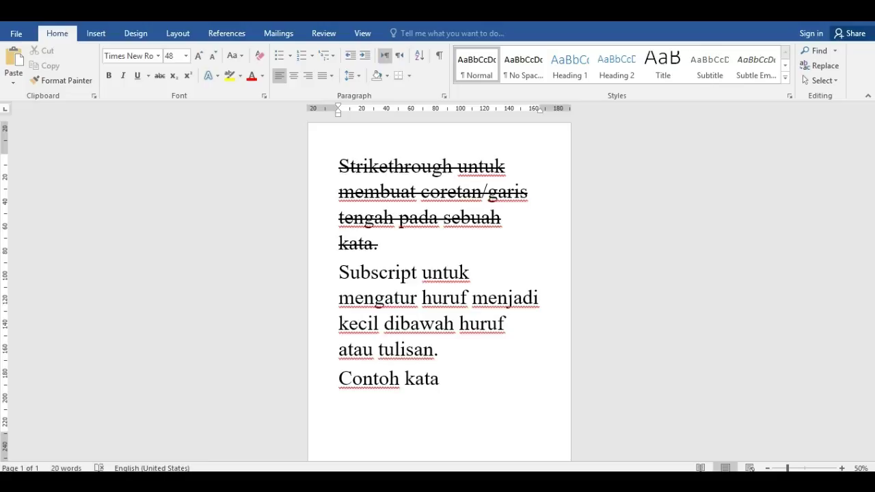
Join 'kata' to 'Contoh' as subscript, then switch subscript off
left_click(405, 378)
key("BackSpace")
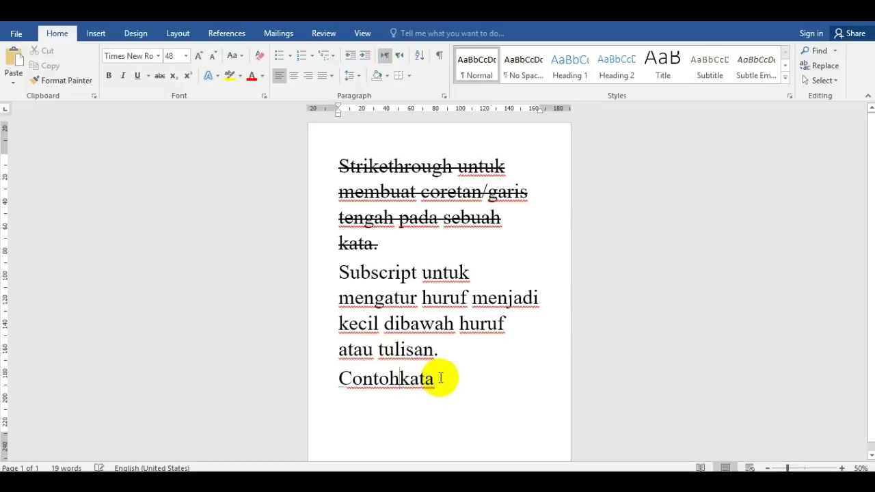
left_click_drag(436, 378, 400, 378)
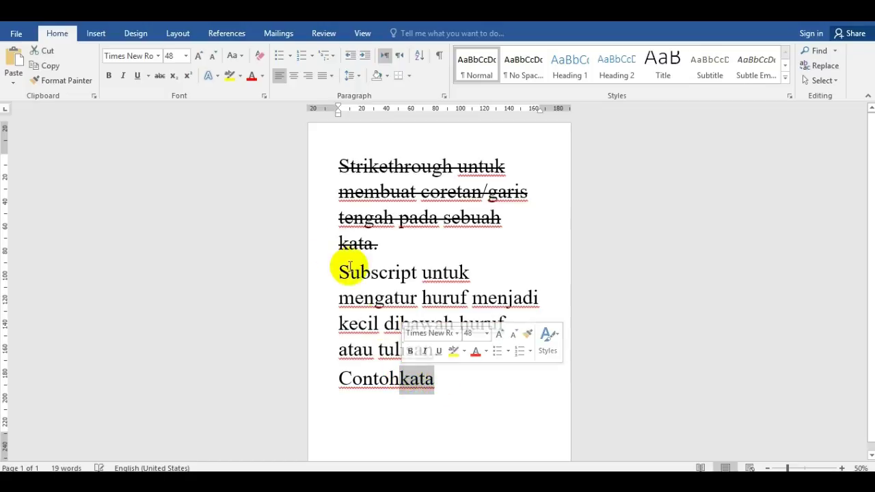
left_click(174, 75)
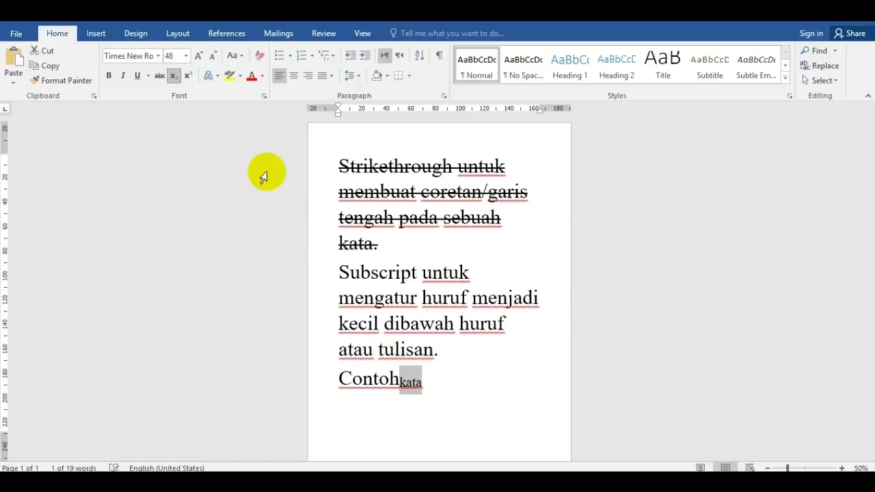
left_click(440, 379)
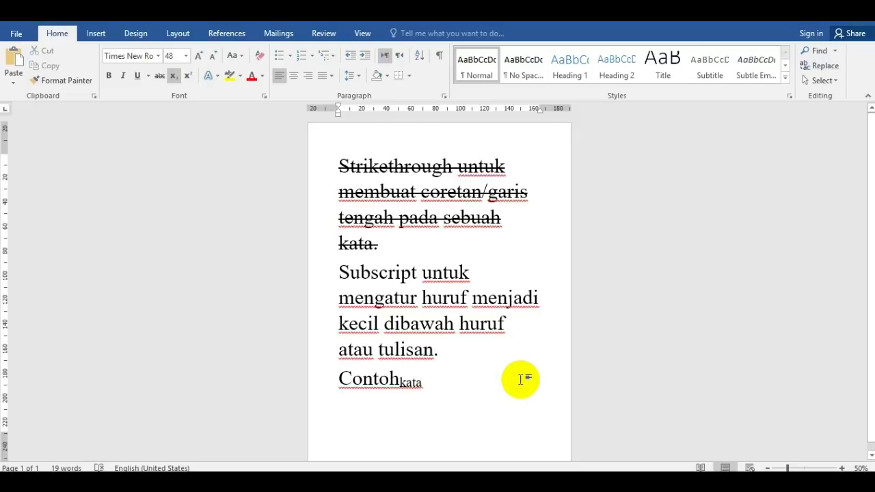
left_click(173, 75)
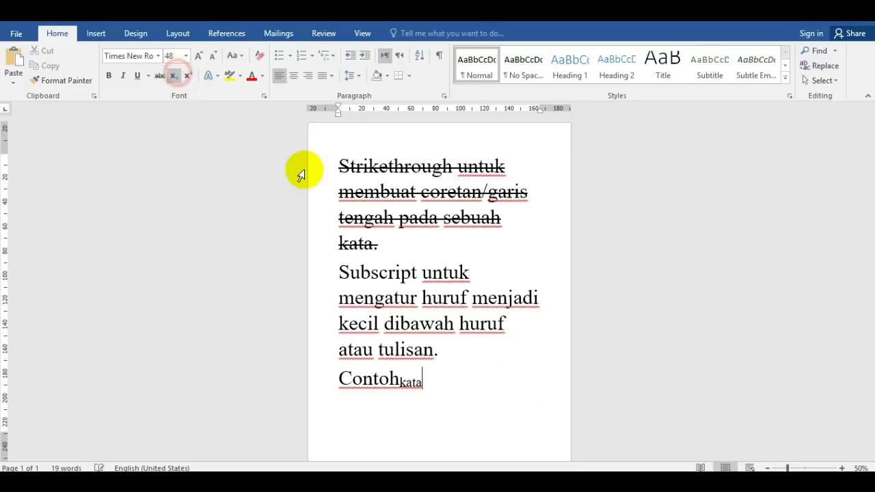
Continue with 'contoh itu membuat kata menjadi lebih kecil dari Contoh' and move to a new line
type("contoh itu men")
key("BackSpace")
type("mbuat ")
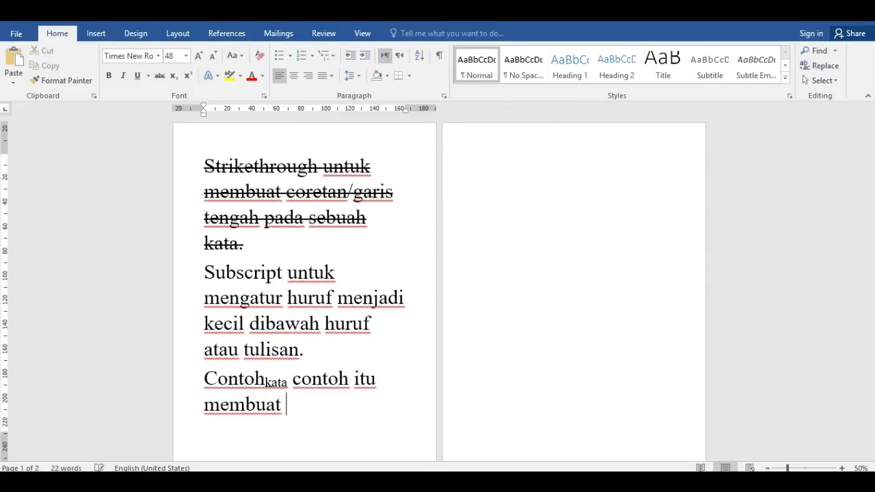
type("kata menjadi l")
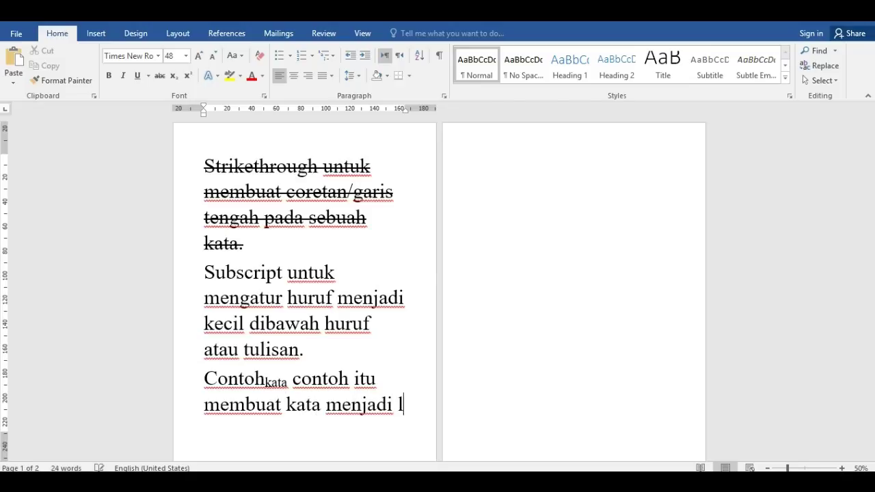
type("ebih kecil dari ")
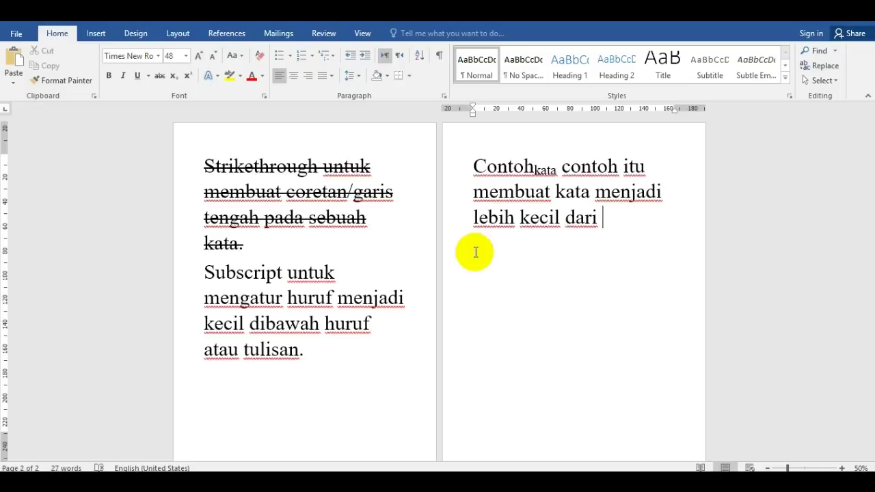
type("C")
type("ontoh.")
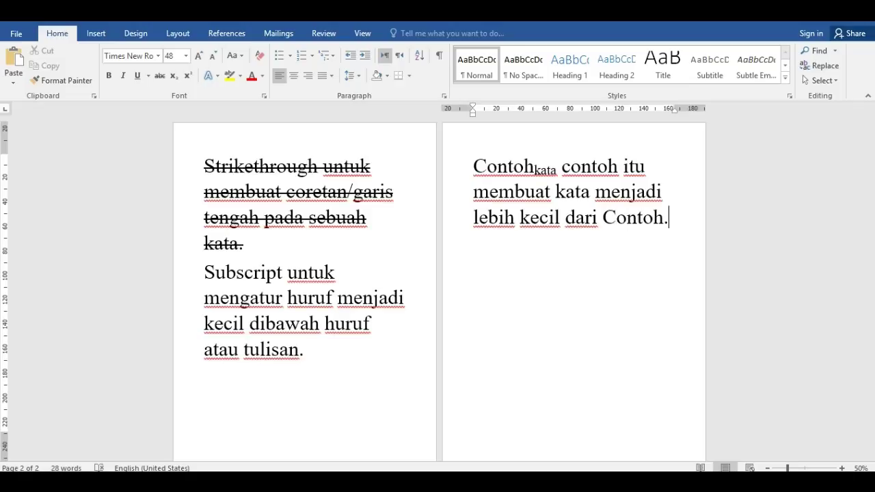
key("Return")
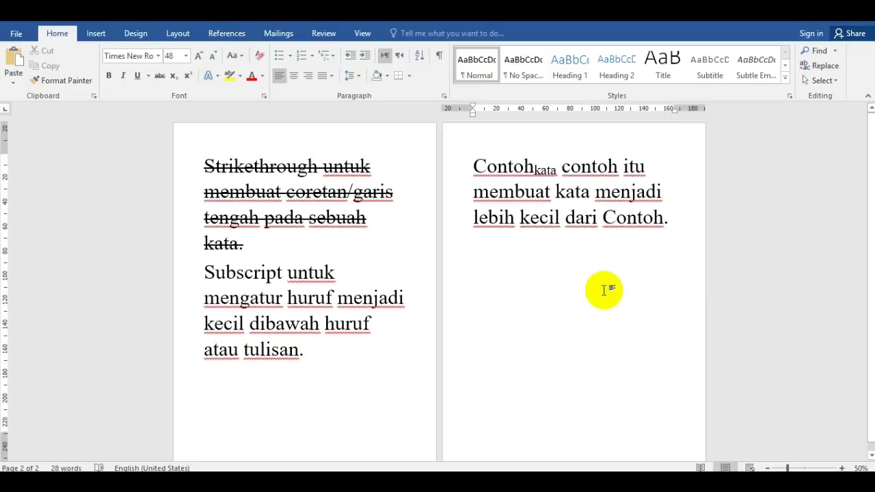
left_click(567, 278)
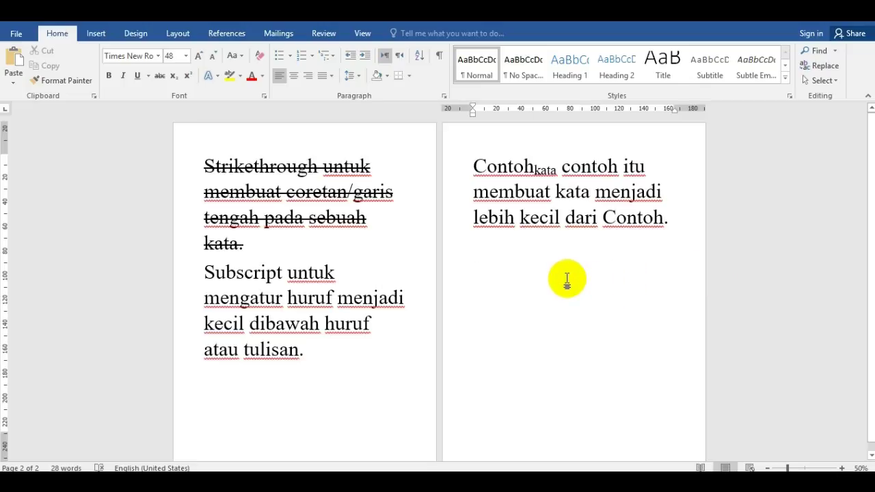
Type the Superscript explanation ending 'atau kata atau tulisan' and start a 'Contoh Superscript' example line
type("Superscriptuntuk ")
type("membat huruf menjadi kecil ")
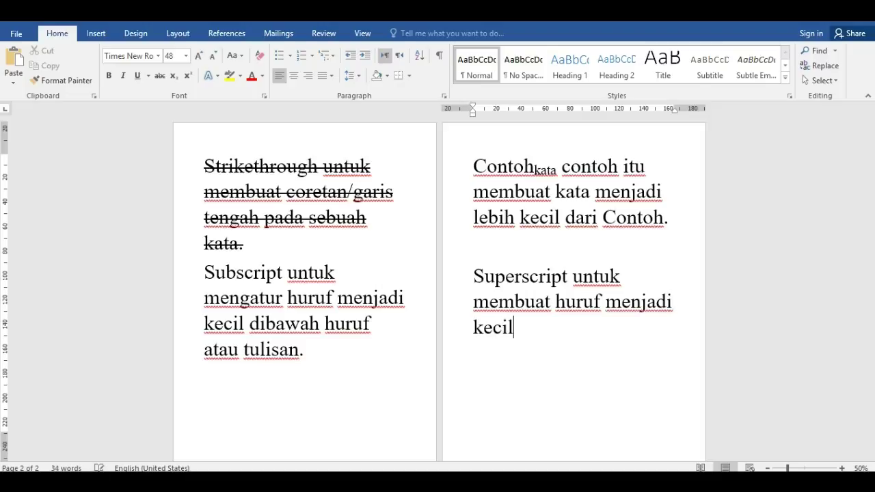
type("diatas sebuah ")
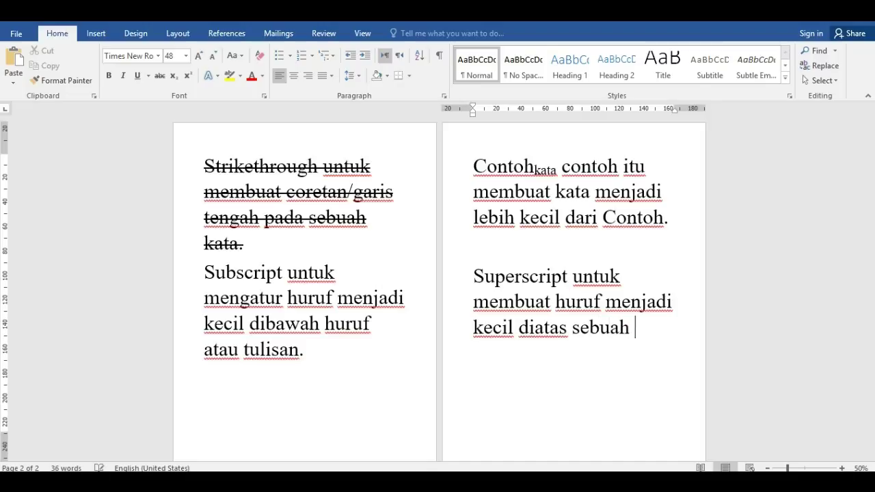
type("huruf ara")
key("BackSpace")
key("BackSpace")
type("au kata atau tuli")
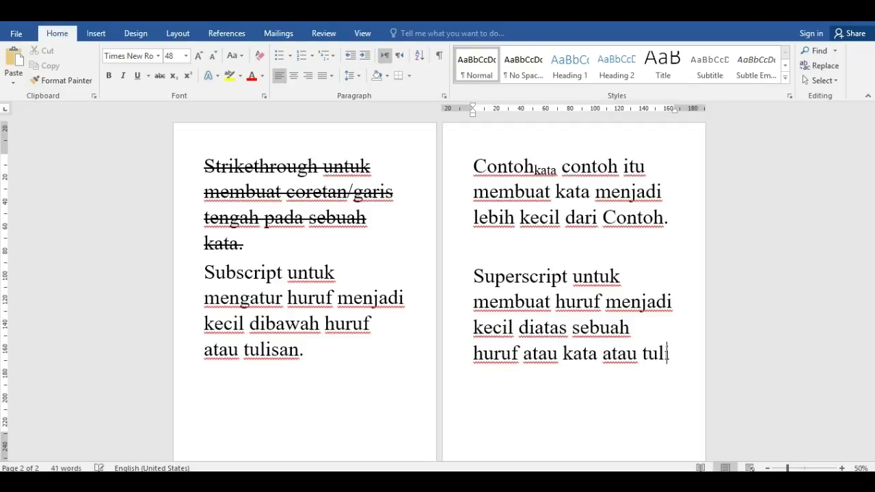
type("san.")
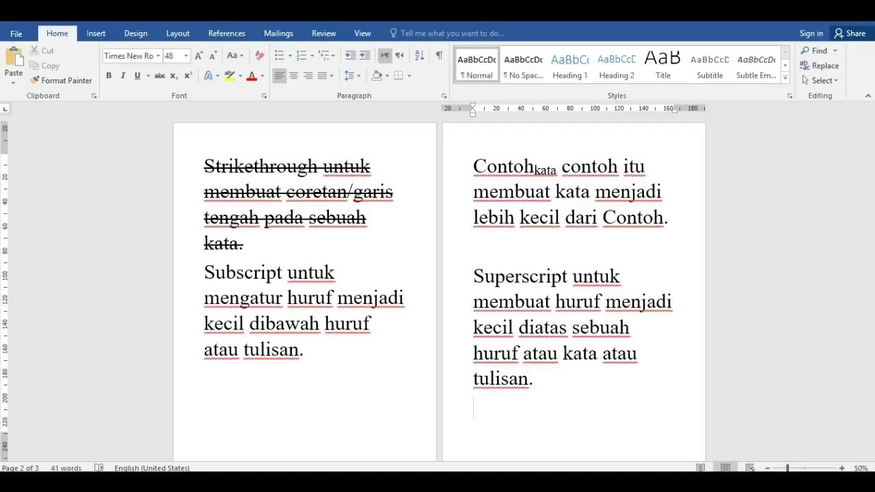
type("Contoh")
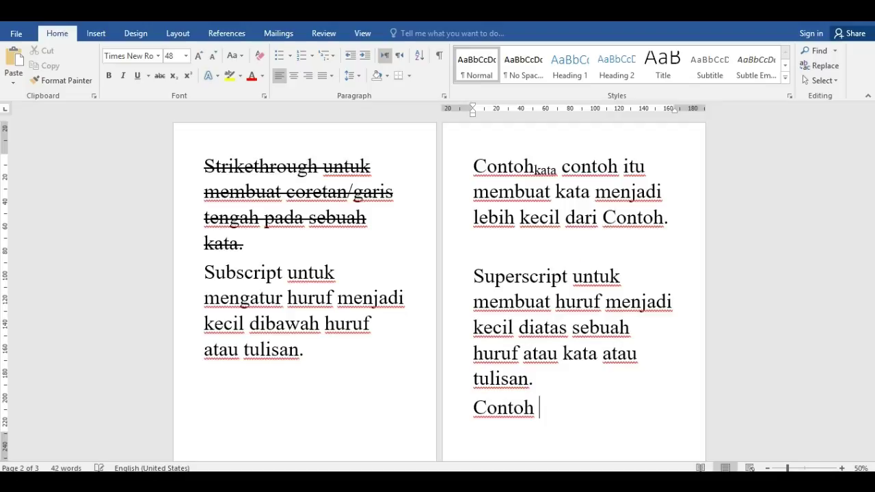
type(" Superscipr")
type("t")
Correct the spelling of 'Superscript' after 'Contoh' and format it as superscript
key("BackSpace")
key("BackSpace")
key("BackSpace")
key("BackSpace")
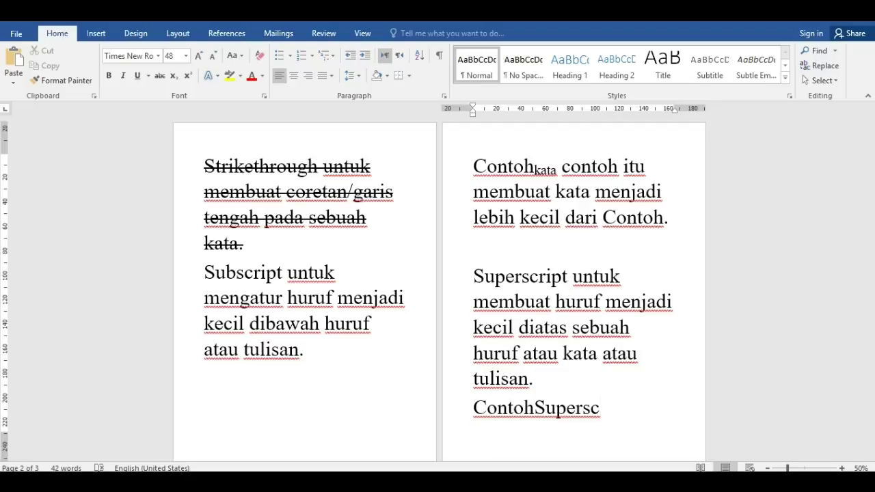
type("ript")
left_click_drag(638, 411, 538, 403)
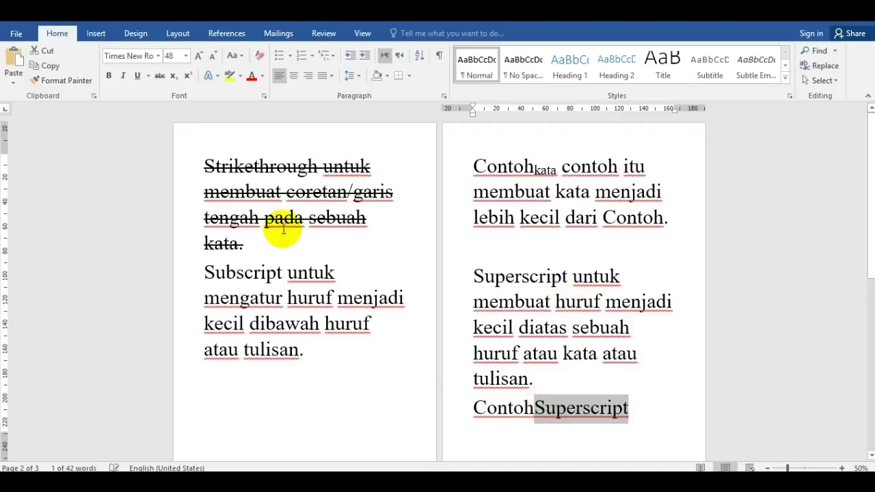
left_click(188, 76)
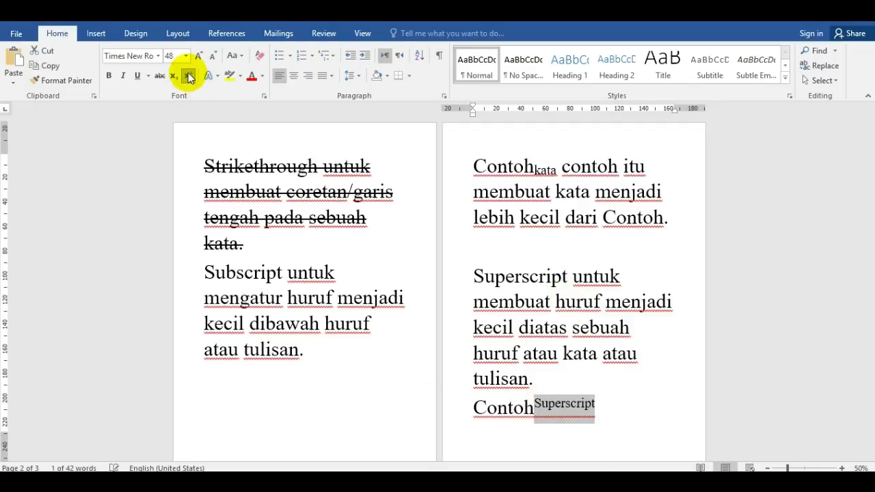
left_click(597, 404)
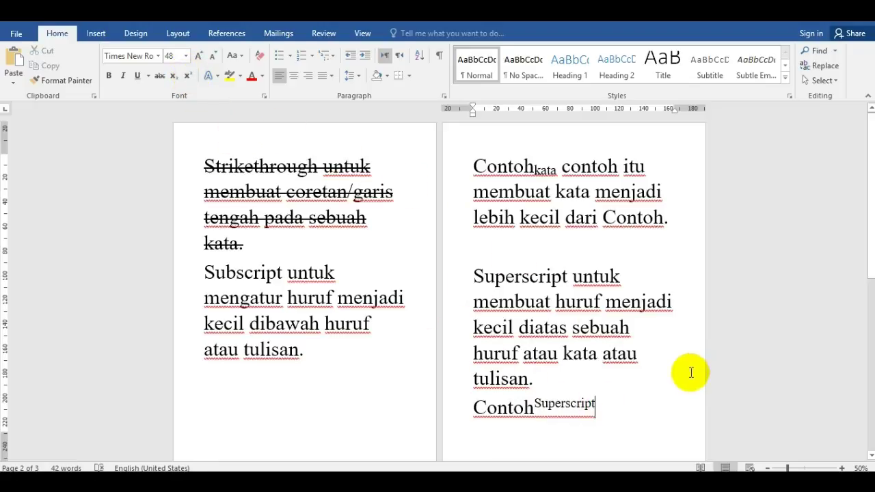
Finish the example with 'contoh itu membuat kata Superscript menjadi kecil diatas dari kata Contoh.'
type("contoh in")
key("BackSpace")
type("tu")
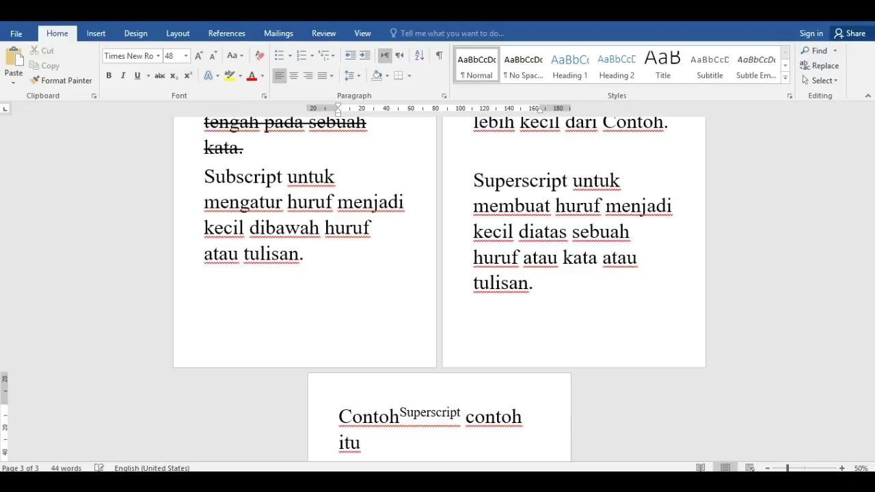
scroll(438, 273, "up", 2)
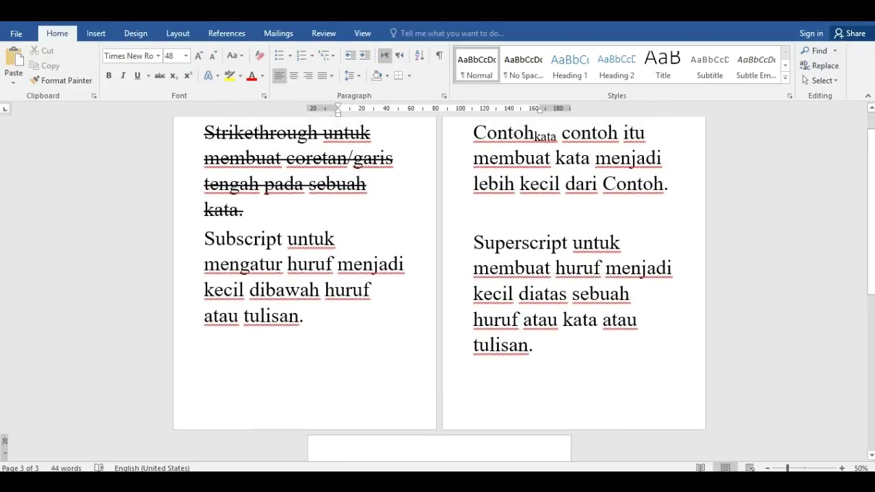
scroll(438, 287, "down", 3)
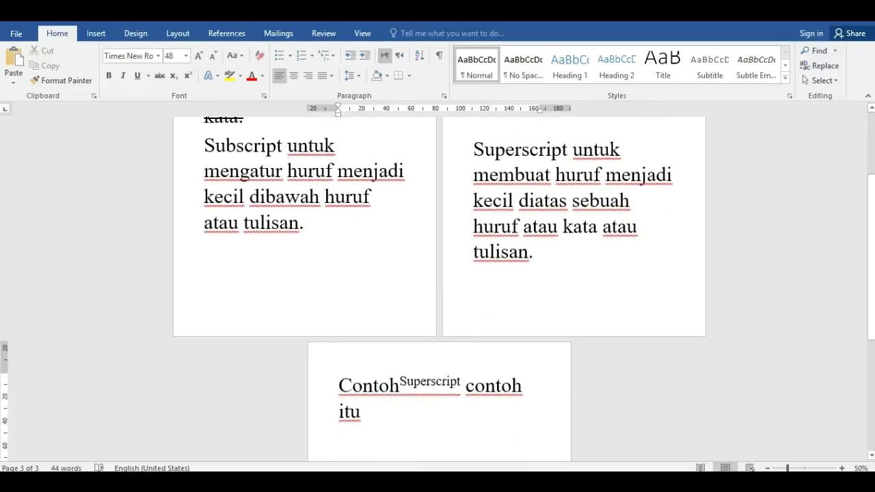
type("membuat kata ")
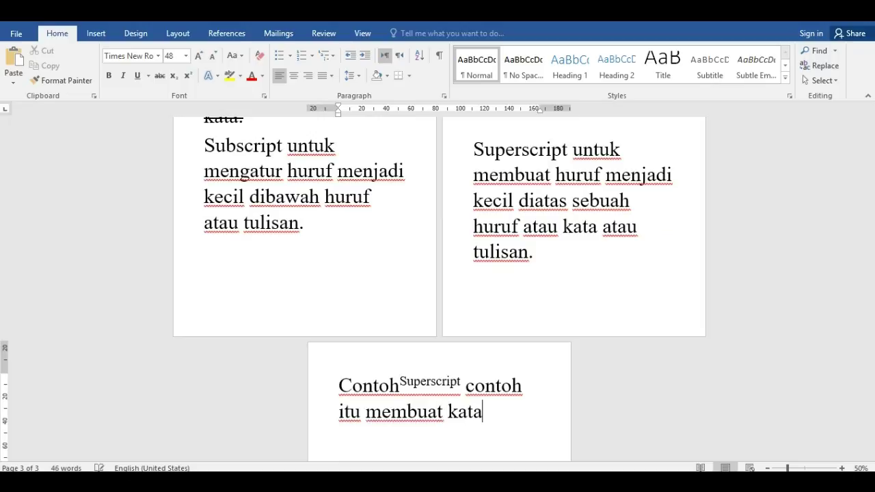
type("Super")
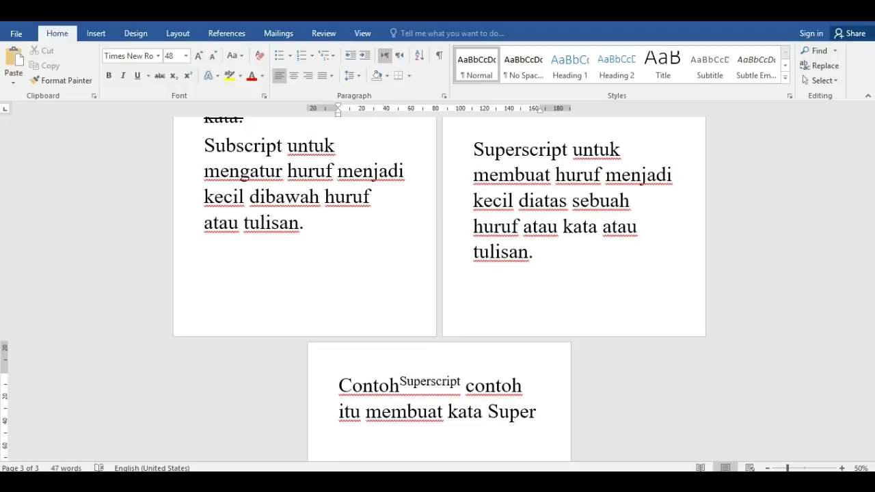
type("script menjadi kecil ")
type("diatas ")
type("dari kata ")
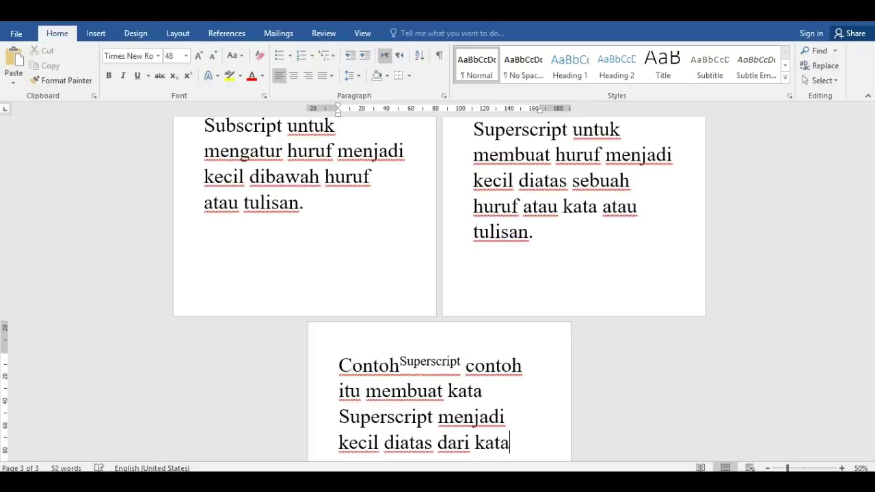
type("Contoh")
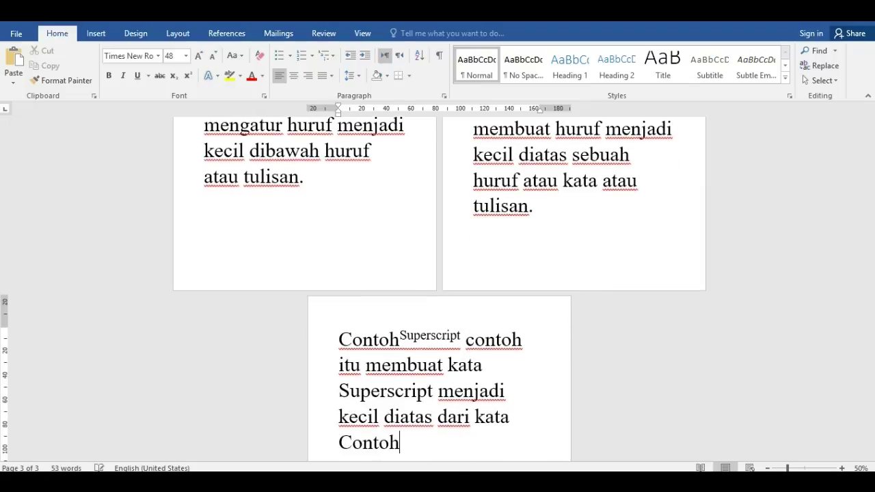
type(".")
key("Return")
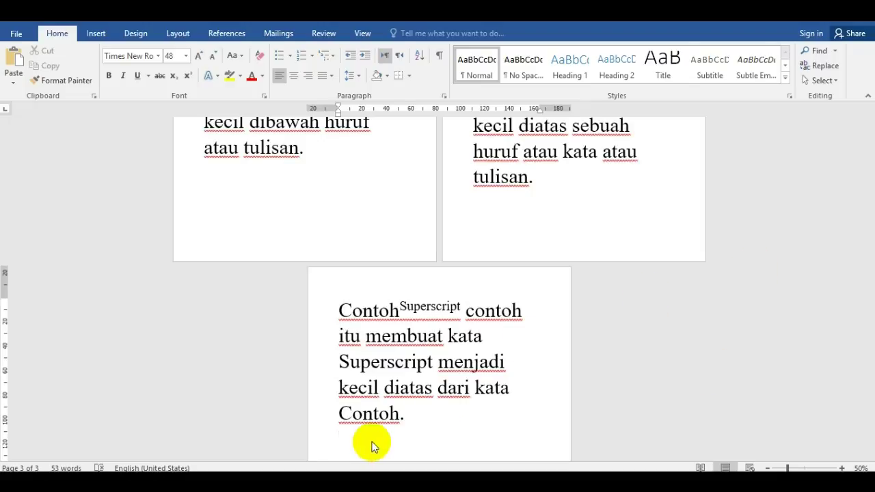
Select all the text from page 3 back to the start of page 1 and delete it
mouse_move(373, 441)
left_mouse_down()
mouse_move(231, 138)
mouse_move(223, 96)
left_mouse_up()
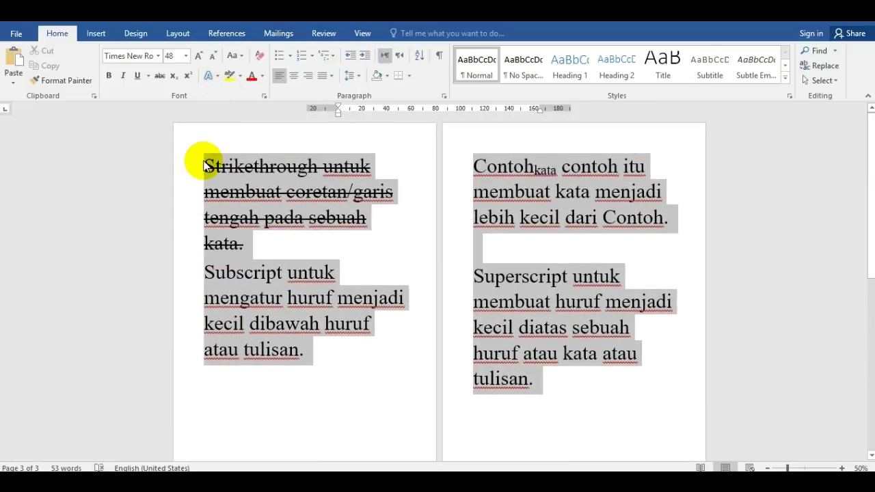
left_click(205, 157, "shift")
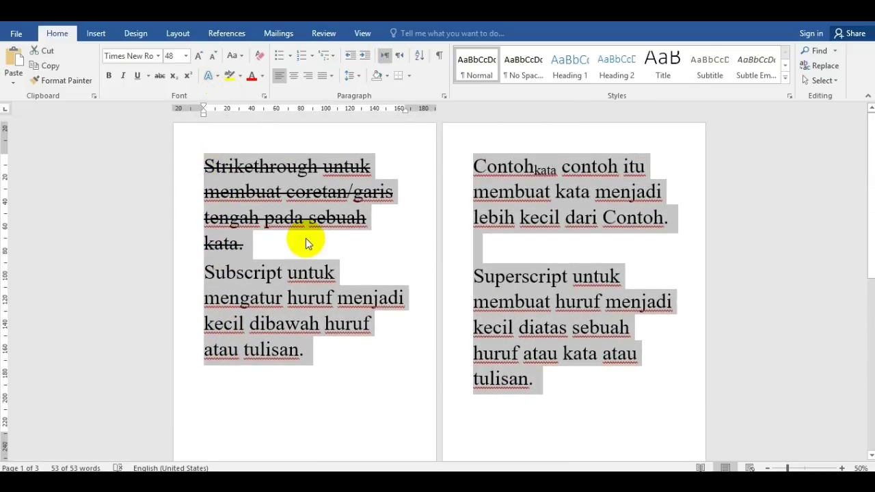
key("Delete")
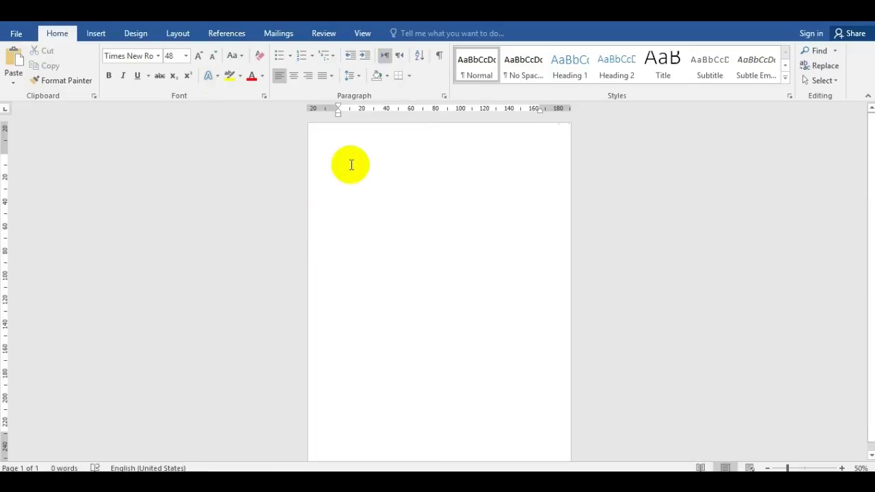
Type the heading 'Mewarnai teks.' and colour it red
type("Mewarnai teks")
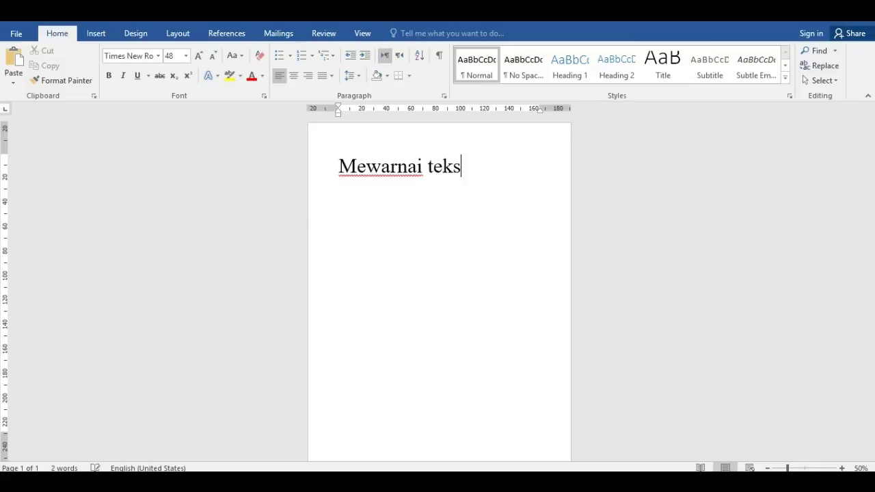
type(".")
left_click_drag(466, 166, 388, 162)
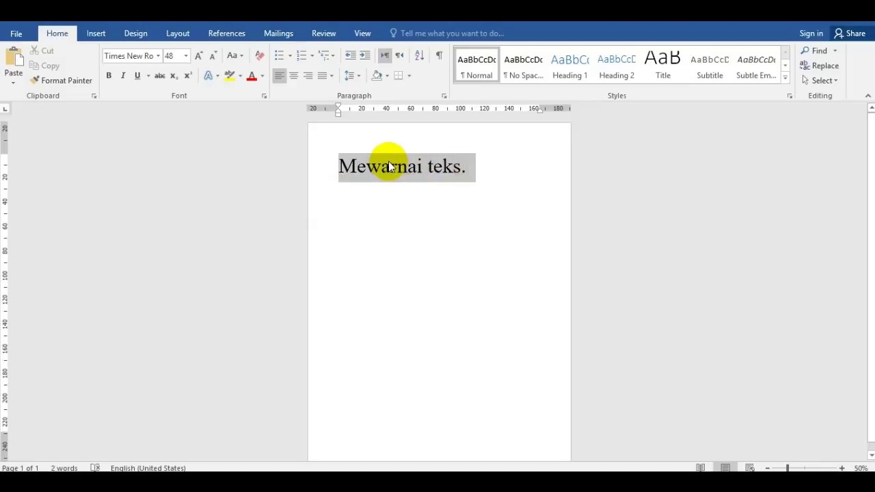
left_click(264, 76)
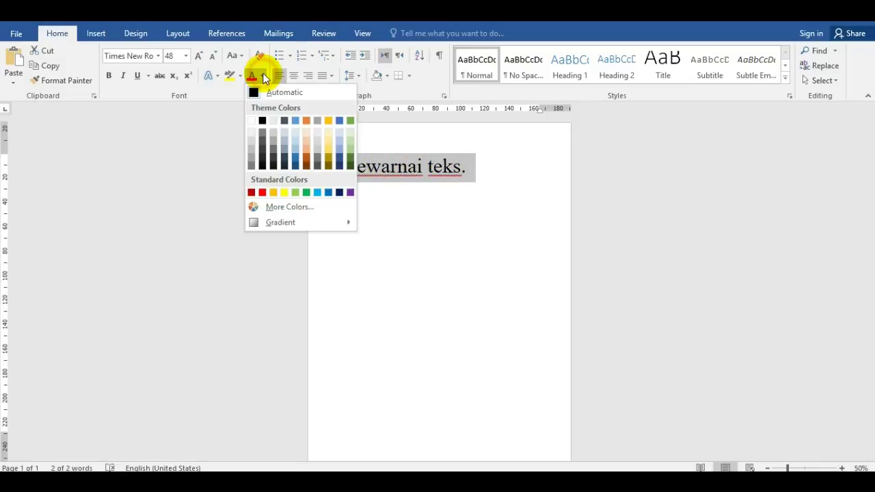
left_click(263, 192)
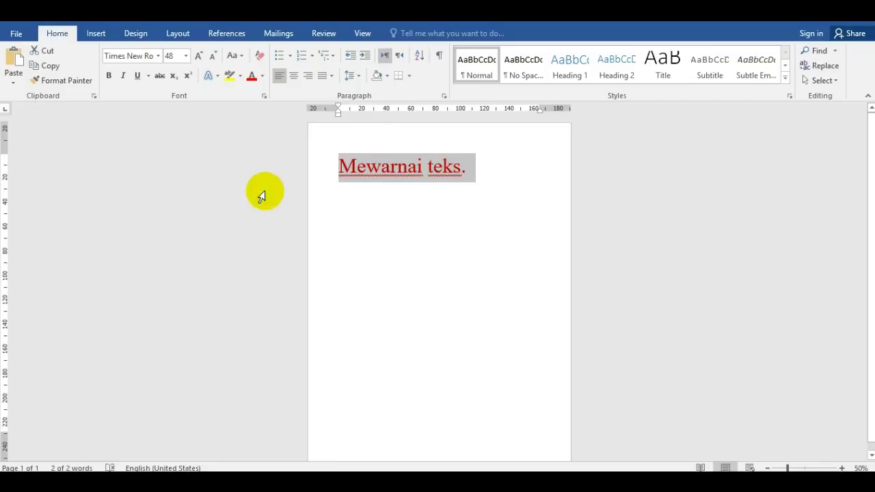
Recolour the heading yellow, then light blue, and start a new line below it
left_click(262, 77)
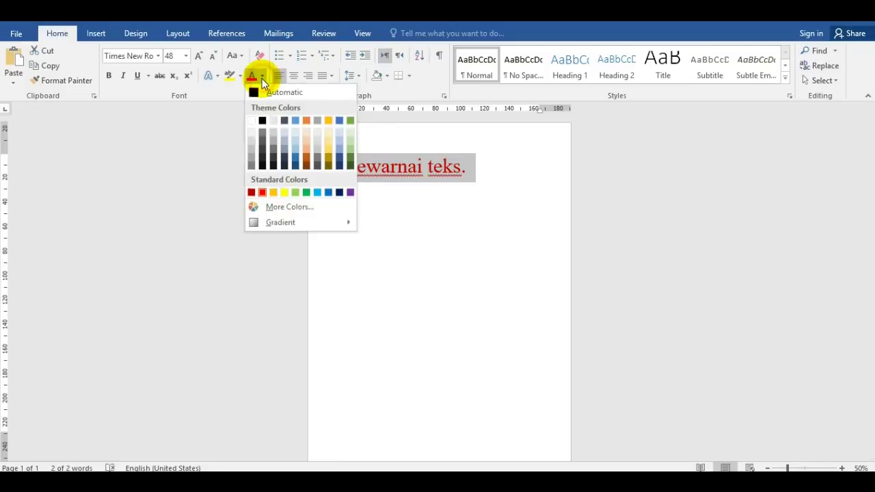
left_click(285, 192)
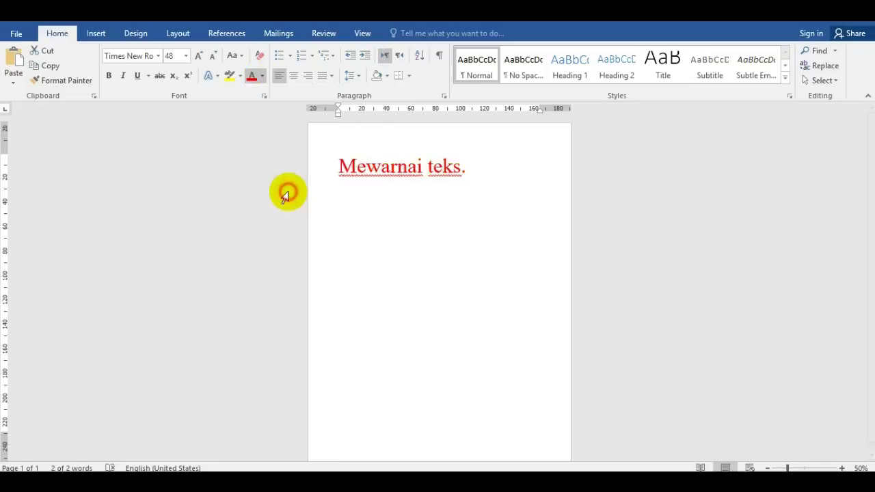
left_click(262, 76)
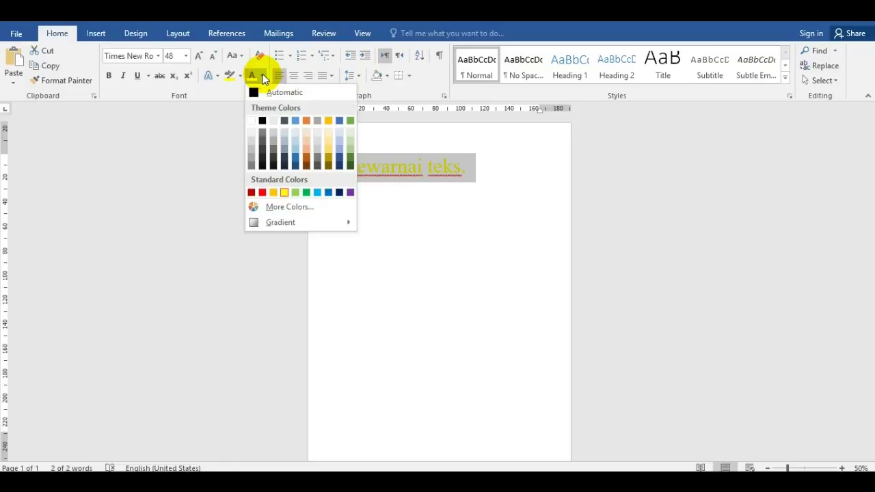
left_click(316, 192)
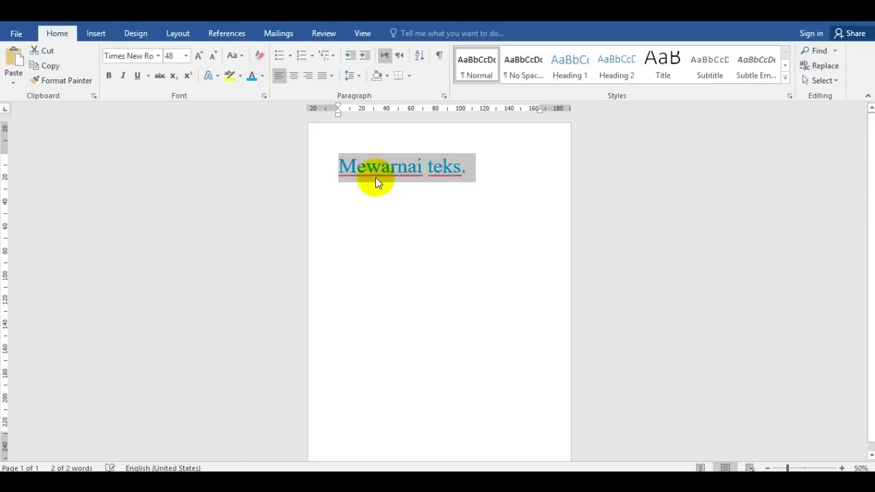
left_click(468, 169)
key("Return")
key("Return")
Type 'langkah tersebut untuk mewarnai teks.', add the line 'mewarnai stabilo', and select that line
type("langkah tersebut untuk mewarnai ")
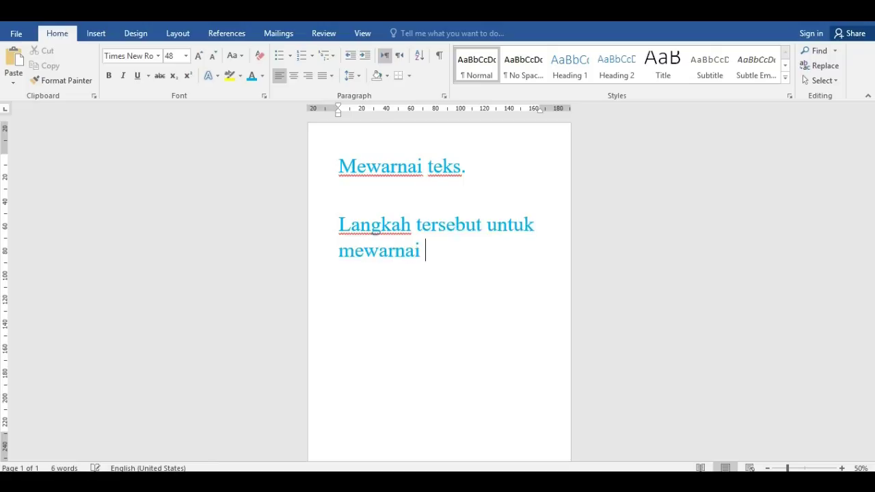
type("teks")
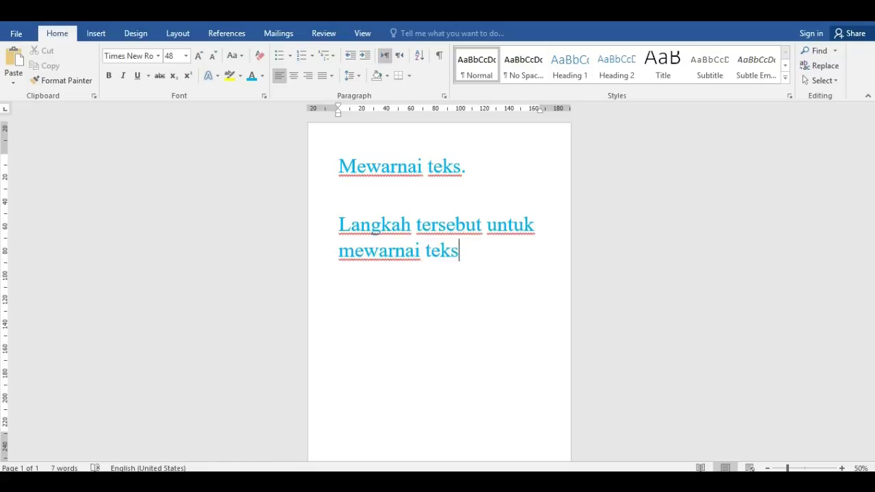
type(".")
key("Return")
key("Return")
type("mewarnai stabilo")
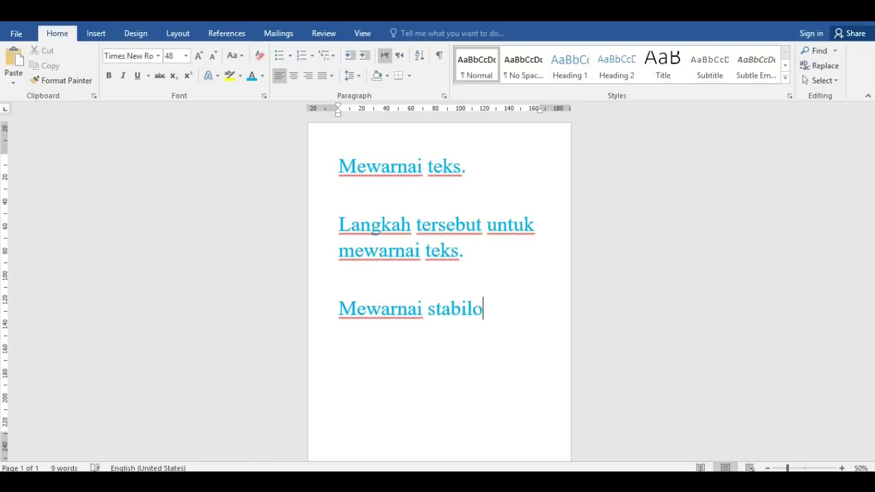
left_click_drag(482, 307, 374, 308)
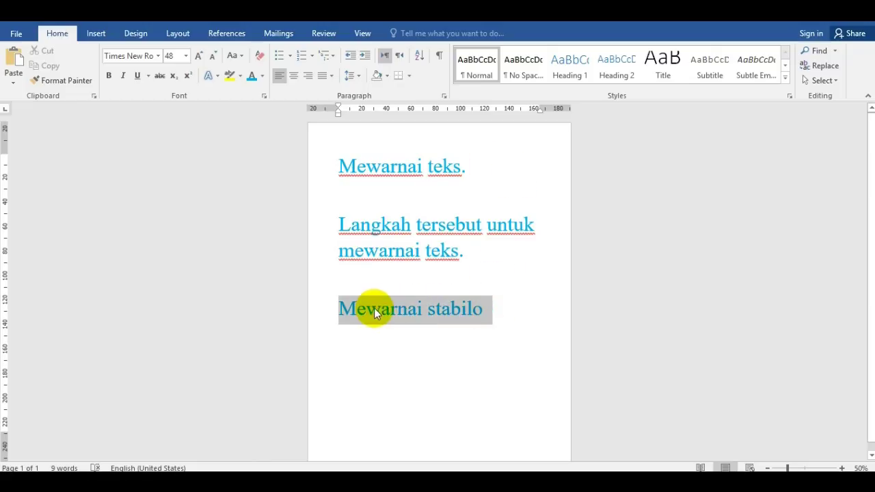
Highlight the 'Mewarnai stabilo' line in yellow
left_click(240, 76)
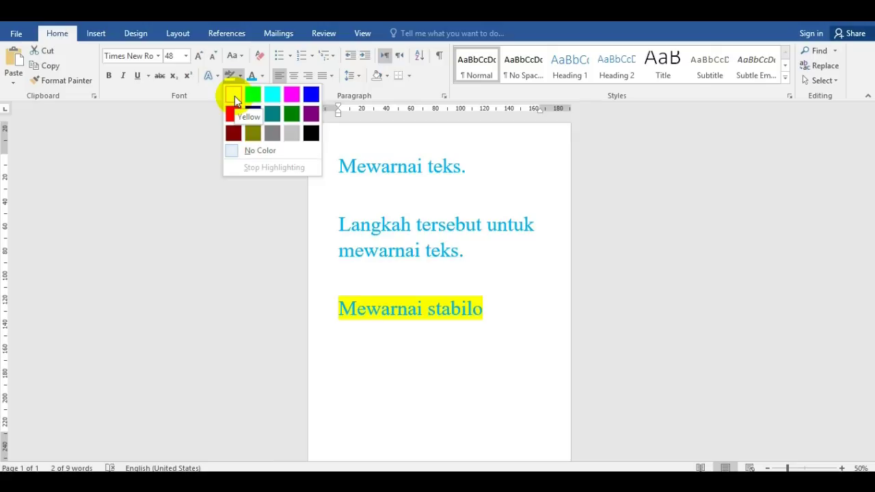
left_click(235, 95)
left_click(339, 309)
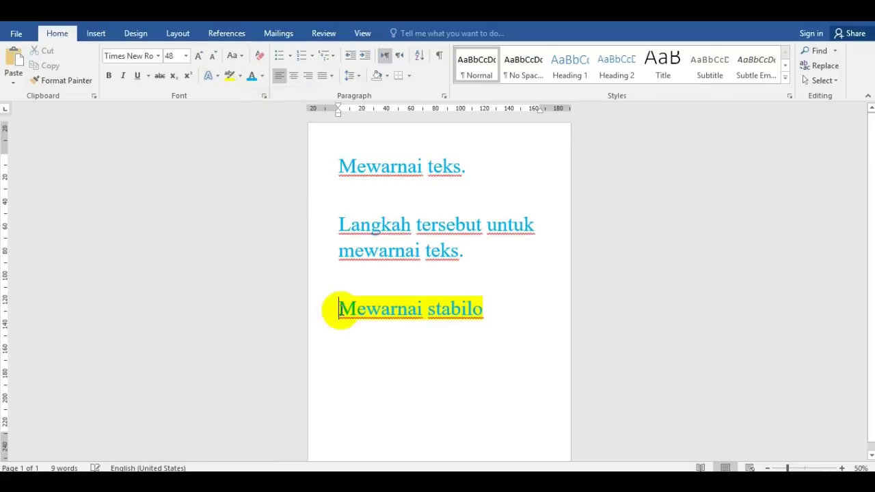
Add the sentence 'langkah tersebut untuk mewarnai stabilo atau highlighting.' below the highlighted line
left_click(501, 315)
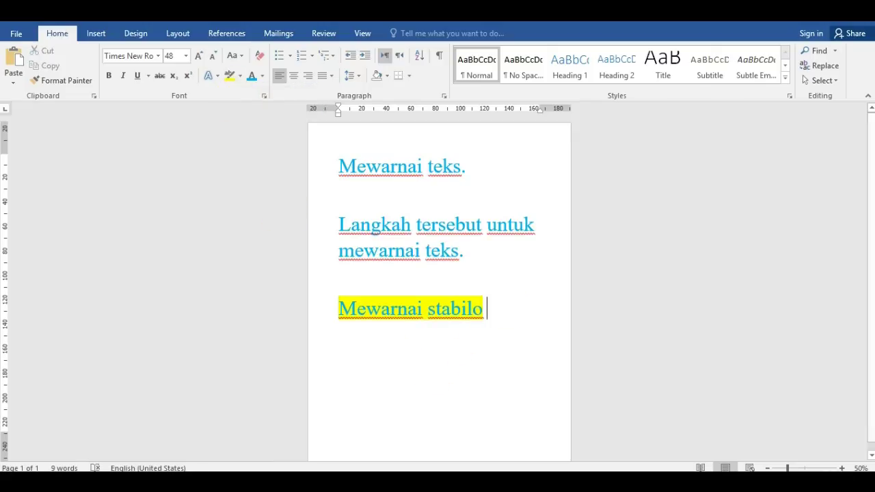
type("e")
key("Return")
type("langkah tersebut untuk")
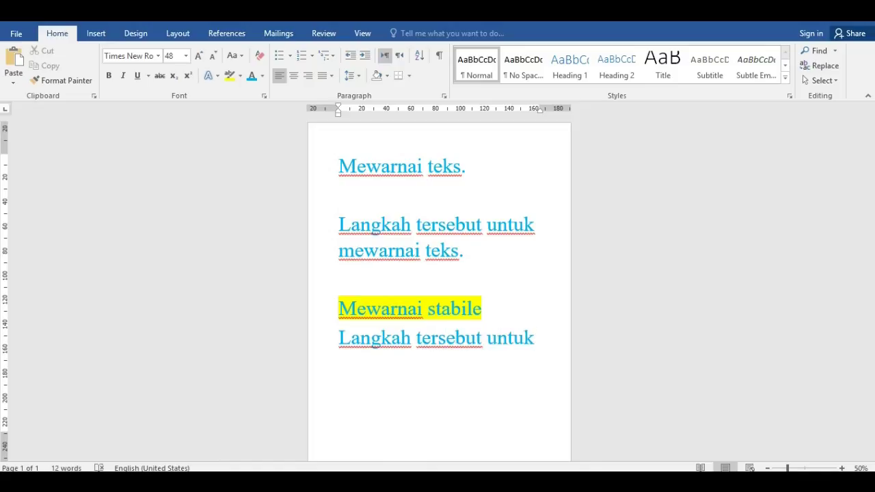
type(" mewarnai stabilo")
type(" atau highlighting")
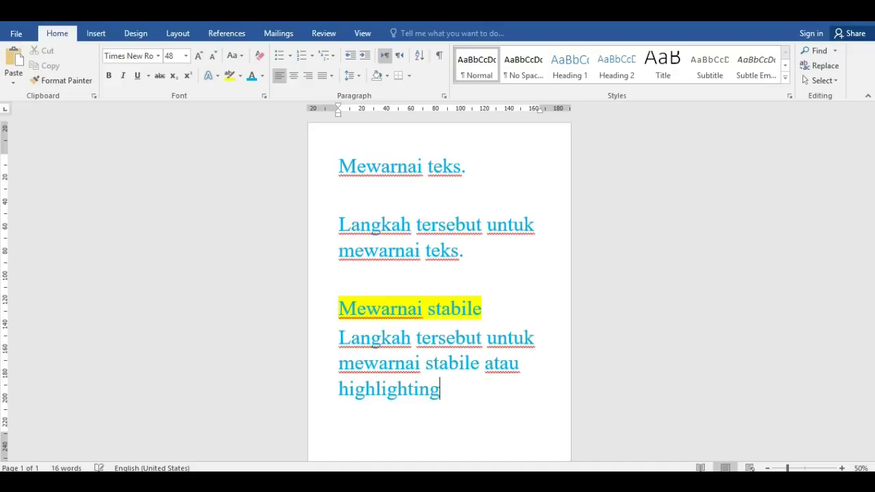
type(".")
key("Return")
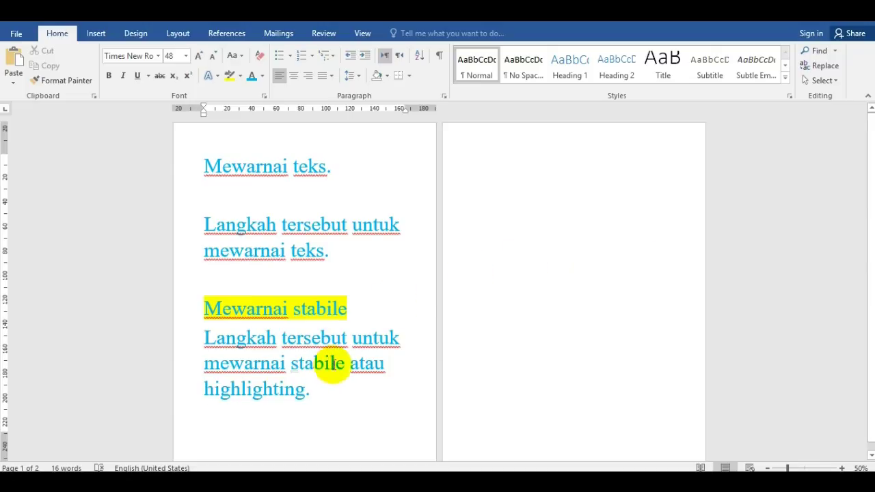
Clear all formatting from the text between 'Mewarnai teks.' and 'highlighting.'
left_click(351, 309)
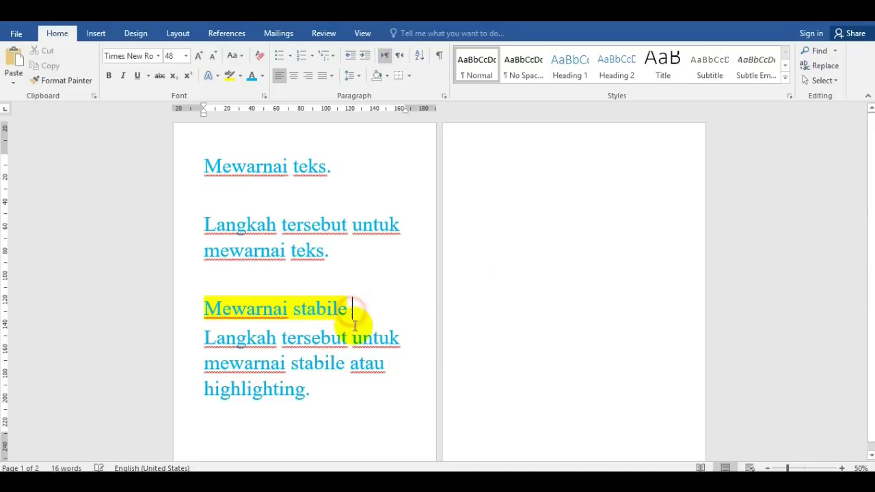
left_click_drag(341, 387, 209, 173)
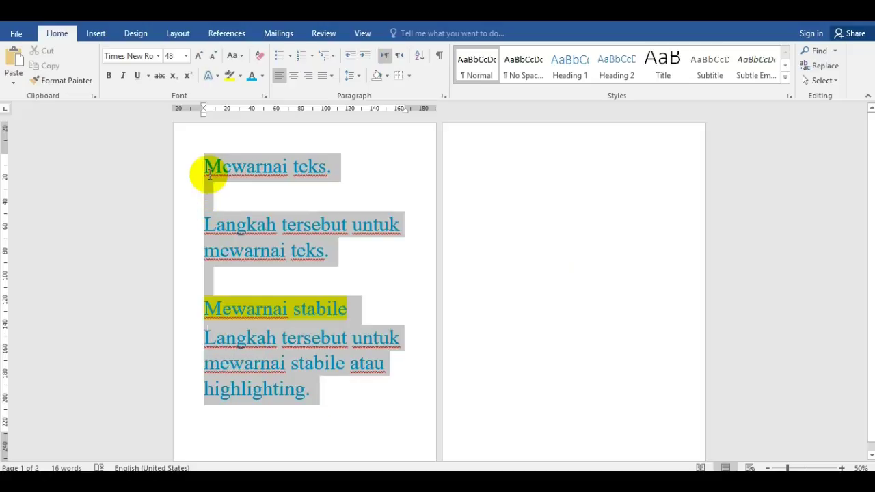
left_click(259, 54)
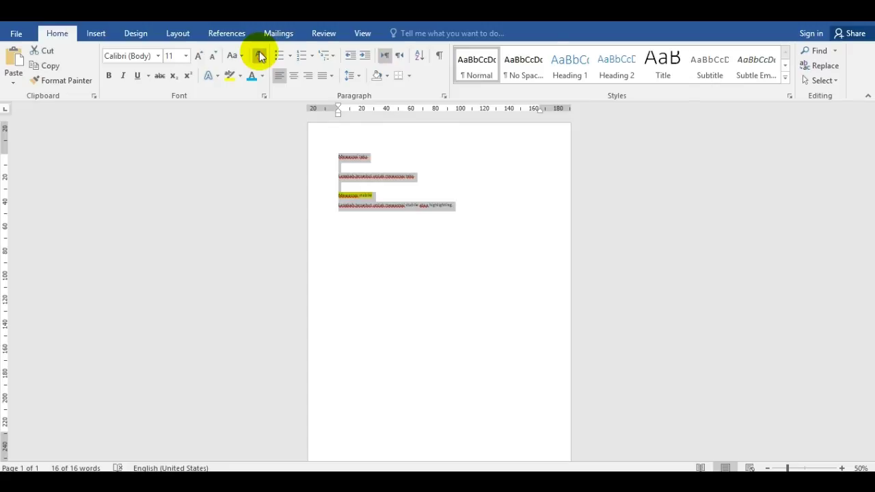
Start a new paragraph at the end and begin typing the next sentence
left_click(478, 207)
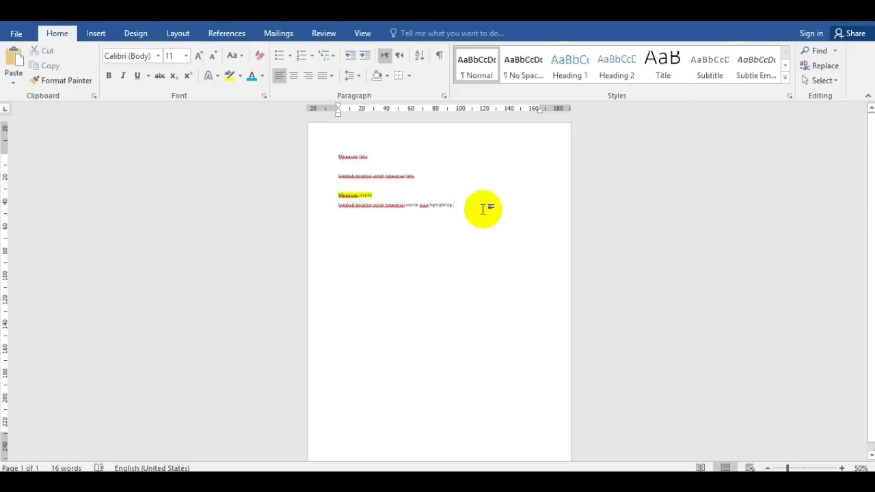
key("Return")
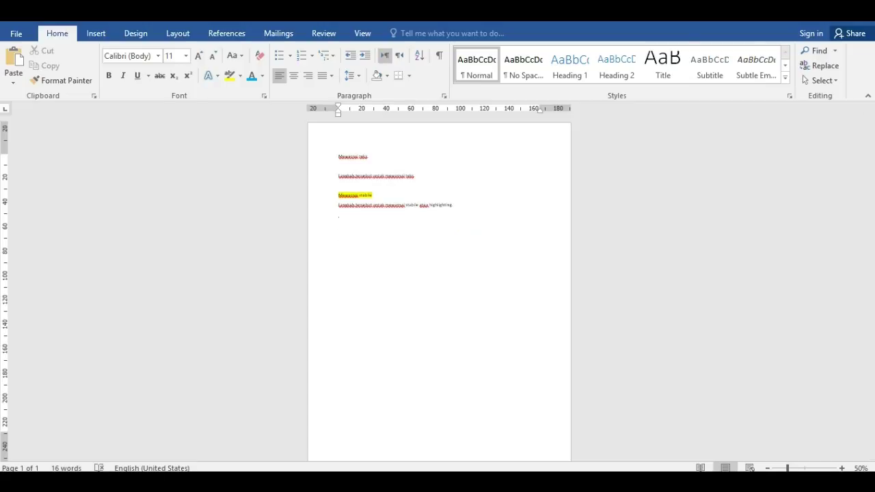
type("lang")
type("t rl")
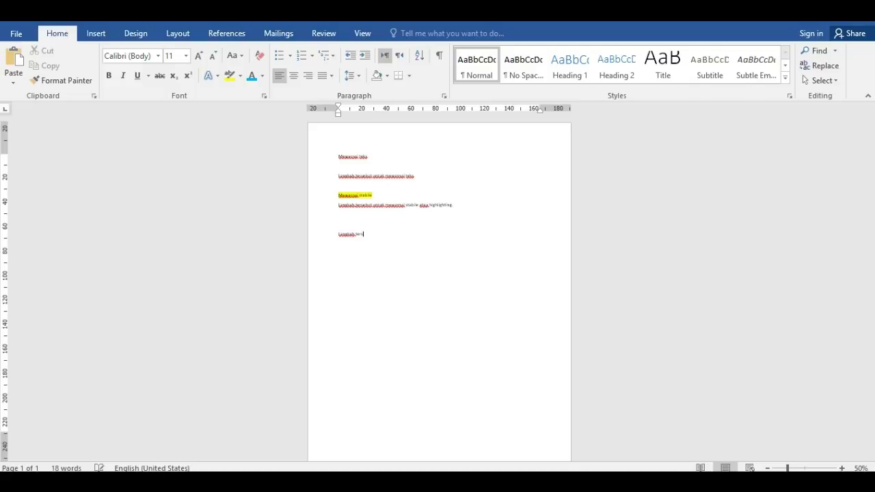
type(" di ")
type("  peng")
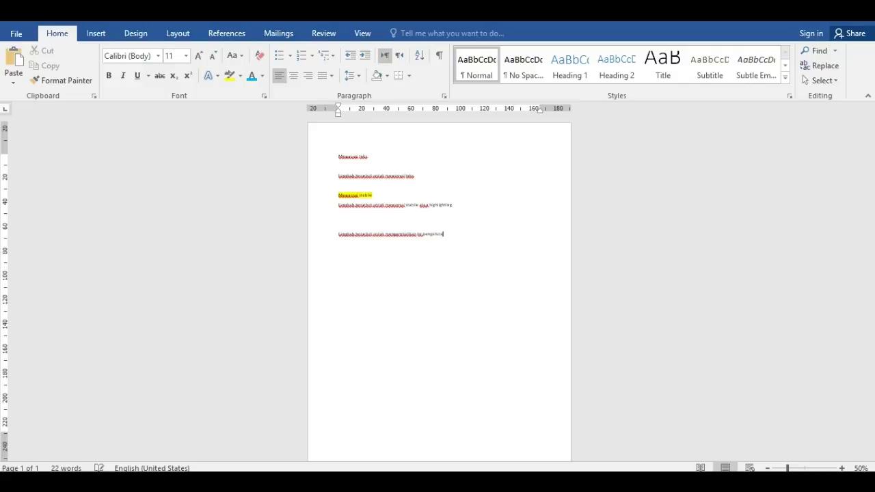
type(" al")
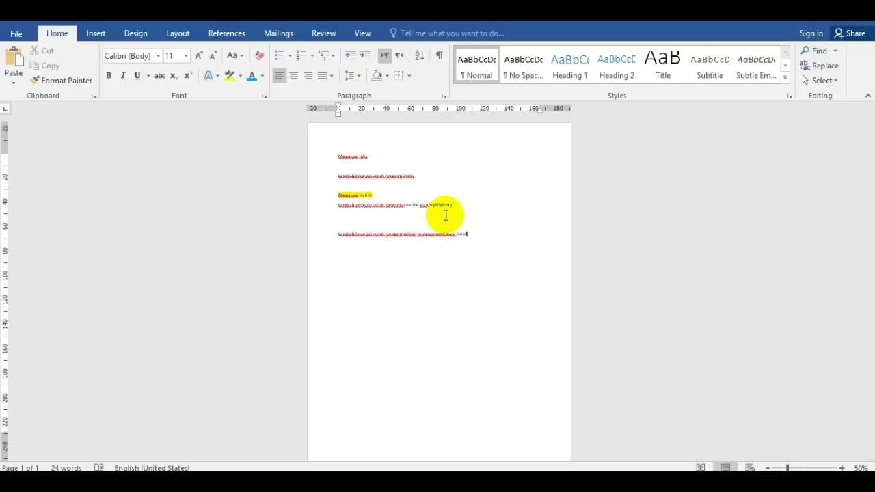
Clear the new sentence's formatting and finish it with 'atau clear all formatting.'
scroll(435, 257, "up", 3, "ctrl")
scroll(434, 257, "up", 7, "ctrl")
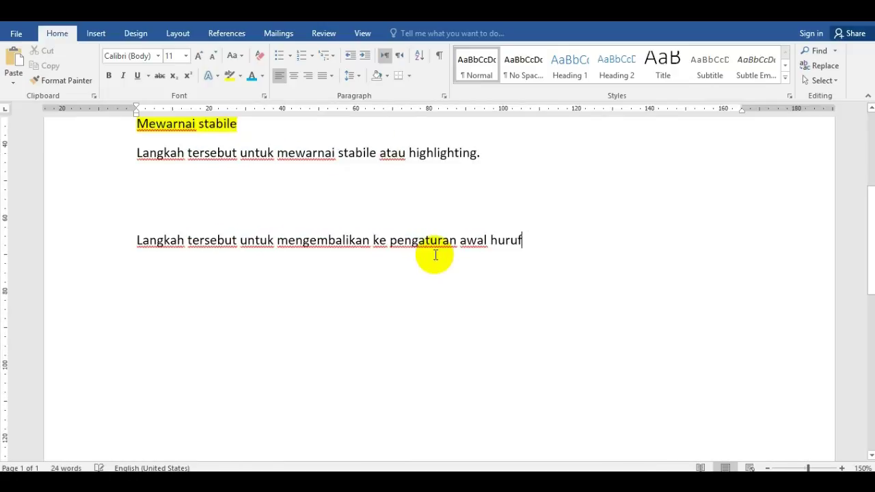
mouse_move(538, 240)
left_mouse_down()
mouse_move(297, 219)
mouse_move(146, 240)
left_mouse_up()
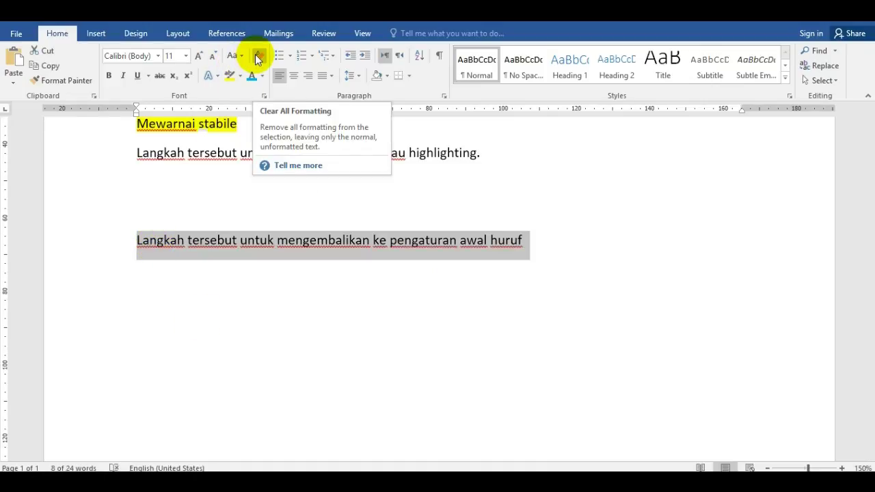
left_click(571, 243)
type("atau clear all ")
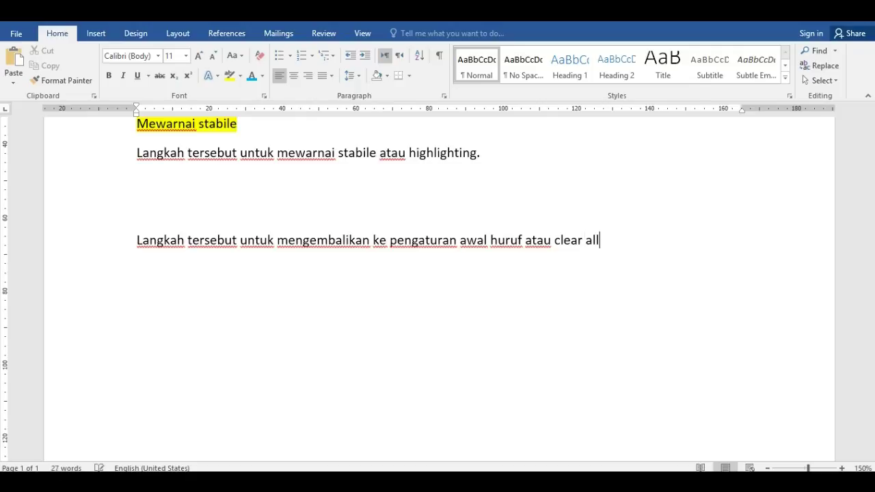
type("formatting.")
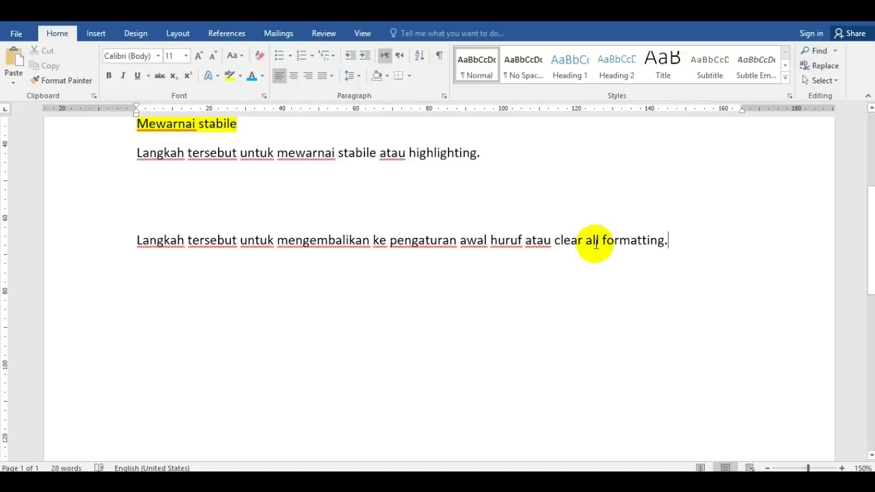
Add the closing line 'Selamat mencoba.' after a blank line
key("Return")
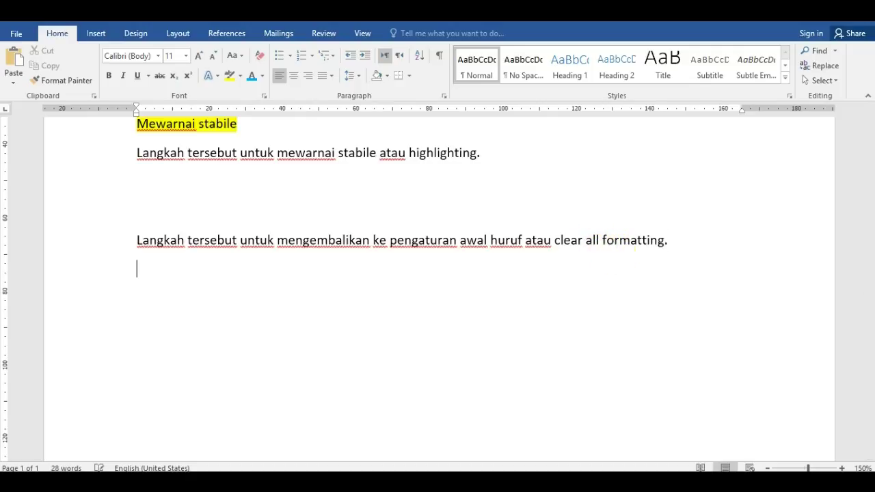
key("Return")
type("Selamat mencoba.")
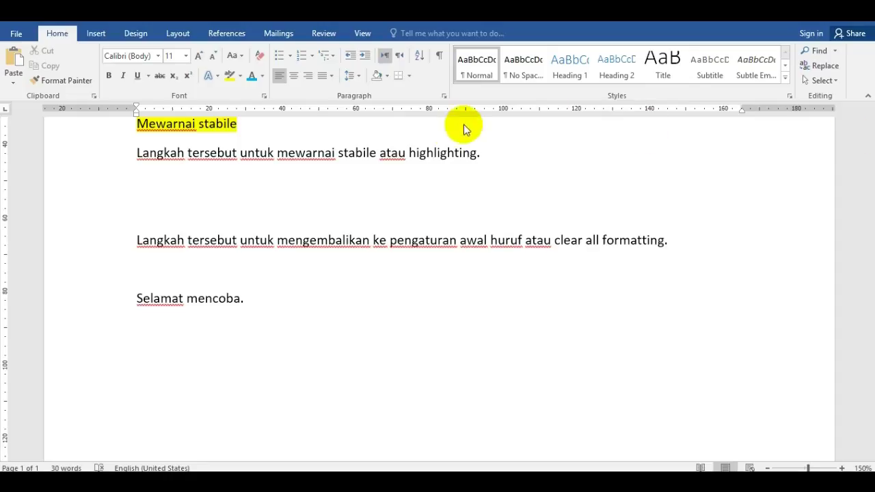
left_click(376, 152)
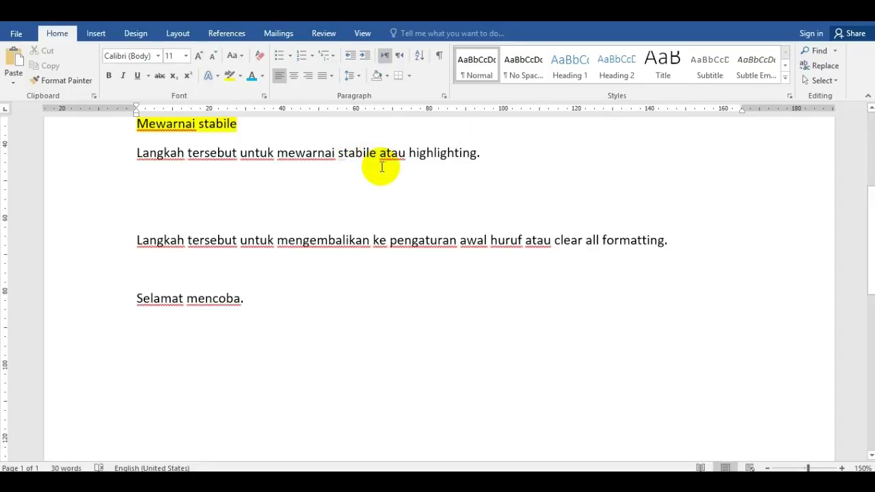
Correct 'stabile' to 'stabilo' in both the sentence and the heading
key("BackSpace")
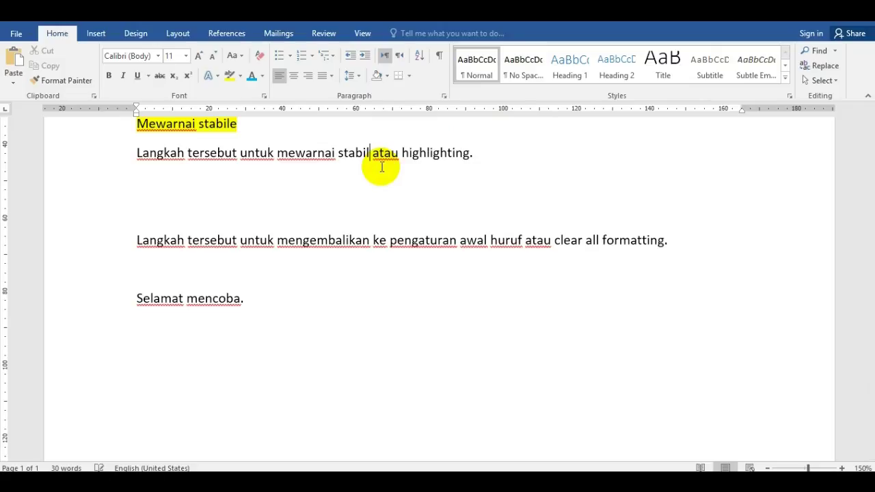
type("o")
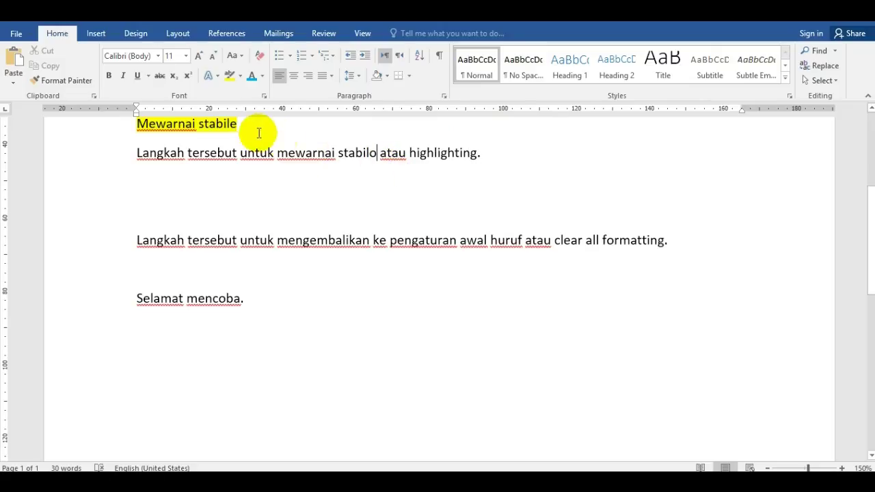
left_click(253, 126)
key("BackSpace")
type("o")
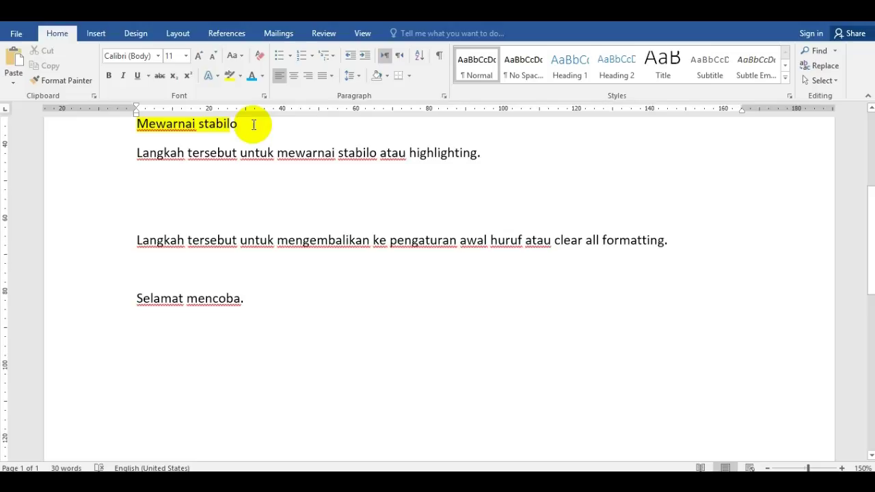
Highlight the heading's new final 'o' in yellow to match the rest
left_click_drag(251, 124, 232, 121)
left_click(230, 75)
left_click(286, 140)
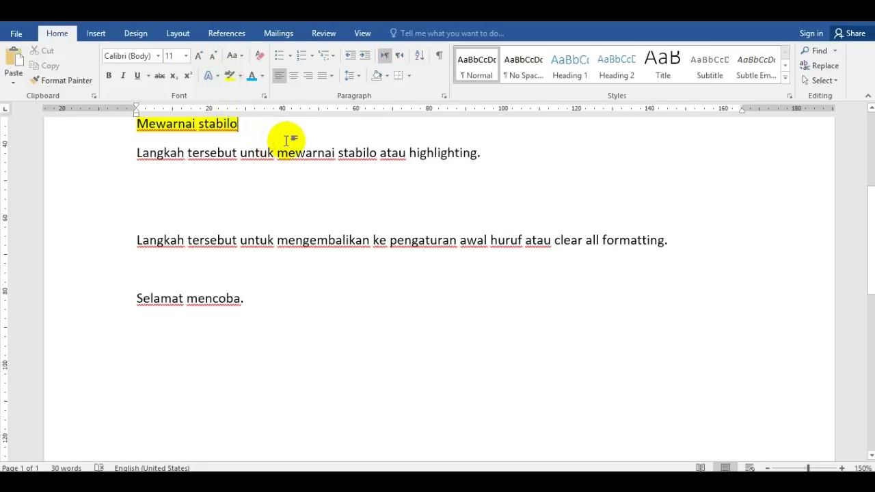